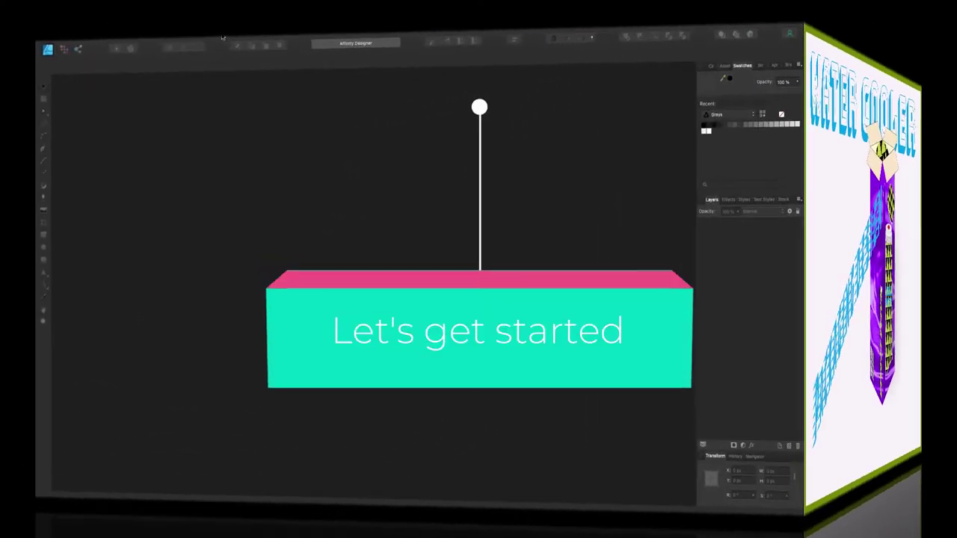
Step: Open the File menu to begin a new document
{"action": "left_click", "coordinate": [96, 6]}
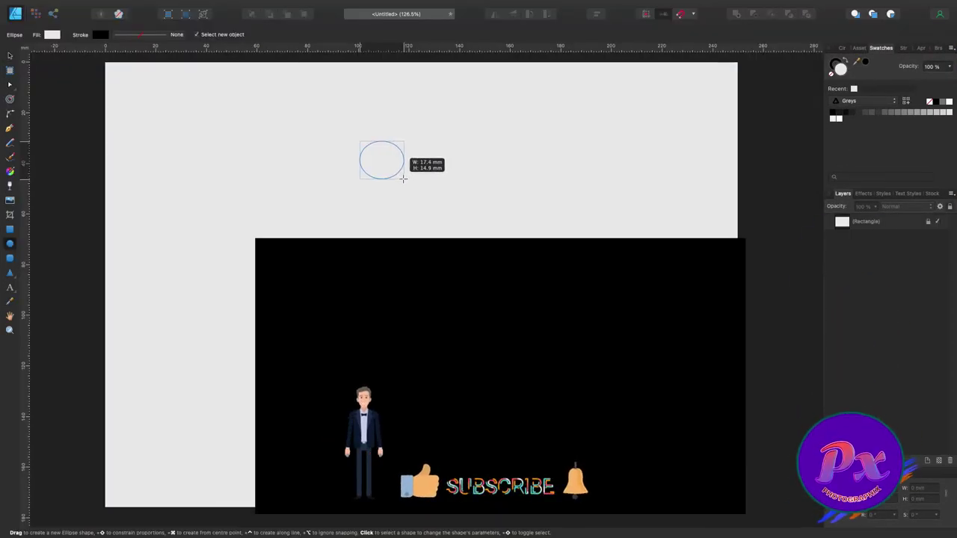
Step: Draw a small ellipse near the artboard top and give the ring shape a 0.8 pt stroke
{"action": "left_click_drag", "start_coordinate": [403, 178], "coordinate": [404, 179]}
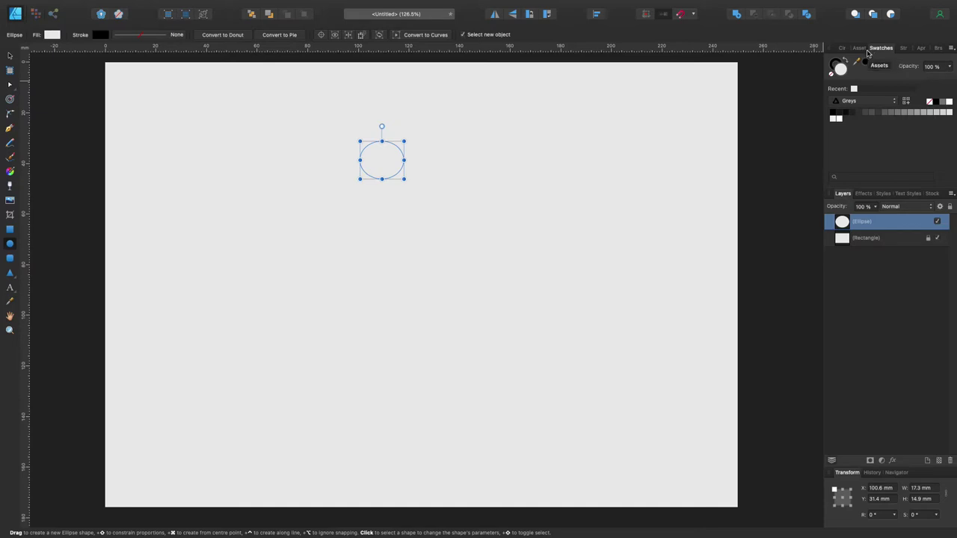
{"action": "left_click", "coordinate": [903, 49]}
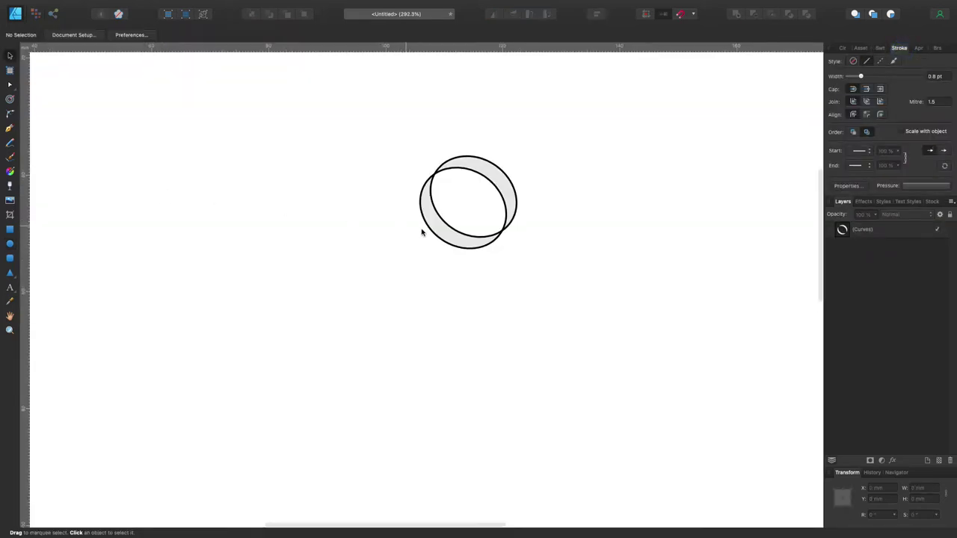
{"action": "left_click", "coordinate": [457, 239]}
{"action": "scroll", "coordinate": [395, 229], "scroll_direction": "right", "scroll_amount": 5}
{"action": "scroll", "coordinate": [307, 211], "scroll_direction": "down", "scroll_amount": 2}
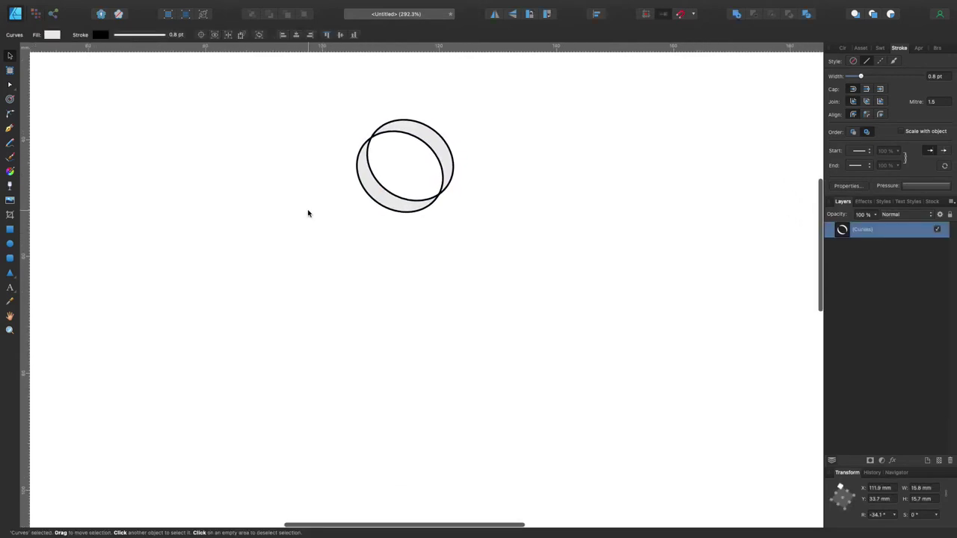
{"action": "key", "text": "p"}
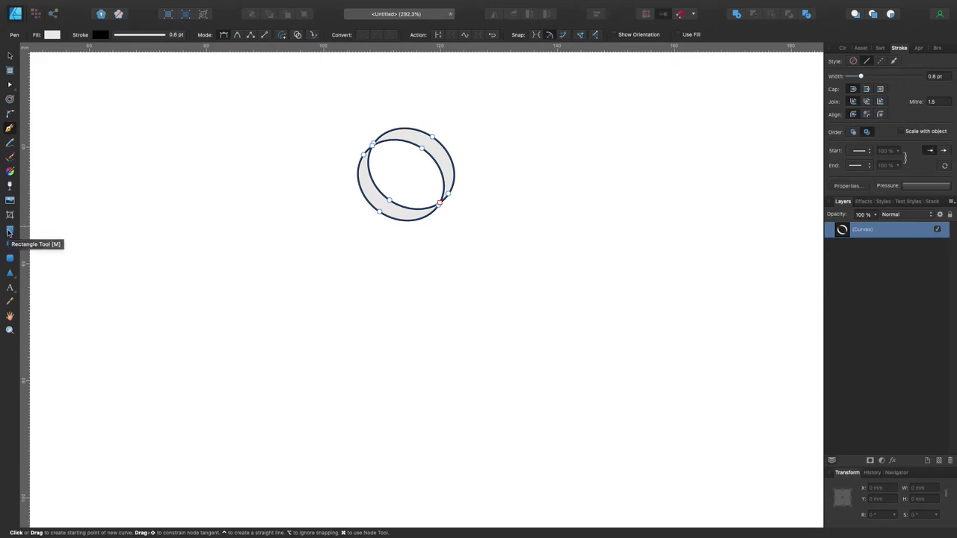
Step: Draw a tall rectangle for the bottle body and stretch it taller and slightly wider
{"action": "left_click", "coordinate": [9, 229]}
{"action": "mouse_move", "coordinate": [253, 202]}
{"action": "left_mouse_down"}
{"action": "mouse_move", "coordinate": [352, 410]}
{"action": "mouse_move", "coordinate": [337, 420]}
{"action": "left_mouse_up"}
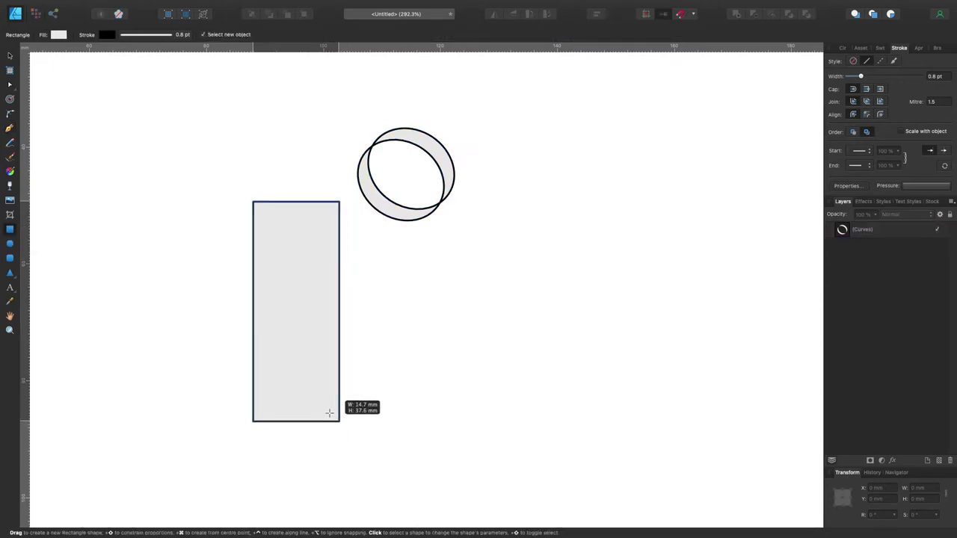
{"action": "scroll", "coordinate": [293, 352], "scroll_direction": "down", "scroll_amount": 1}
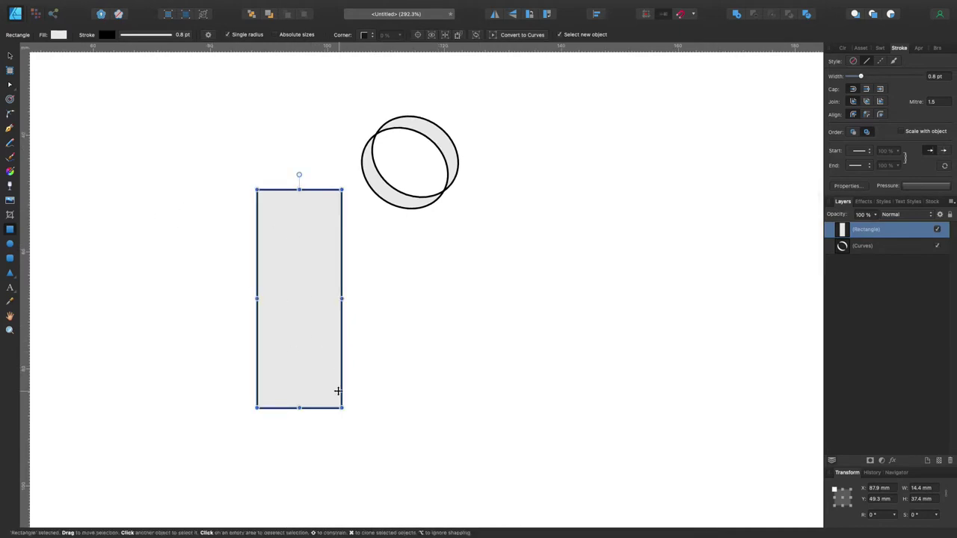
{"action": "left_click_drag", "start_coordinate": [340, 408], "coordinate": [350, 451]}
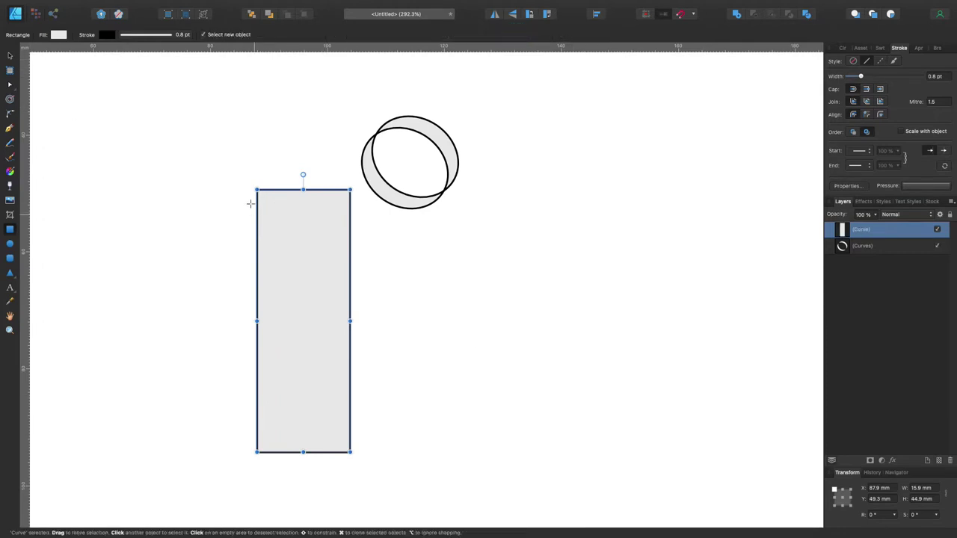
{"action": "left_click", "coordinate": [464, 182]}
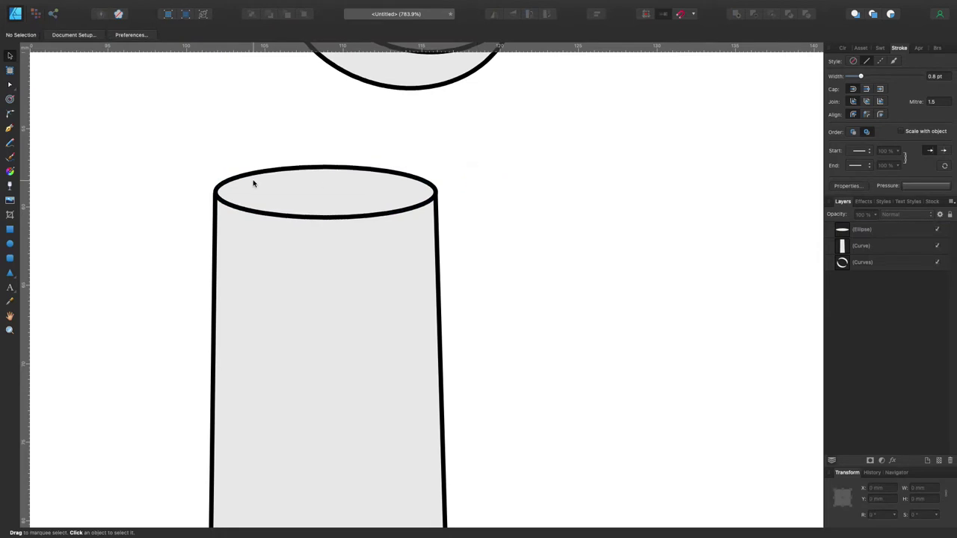
Step: Select the ring and move a copy of the rim ellipse upward
{"action": "scroll", "coordinate": [255, 181], "scroll_direction": "down", "scroll_amount": 2}
{"action": "scroll", "coordinate": [217, 182], "scroll_direction": "right", "scroll_amount": 1}
{"action": "scroll", "coordinate": [374, 176], "scroll_direction": "up", "scroll_amount": 5}
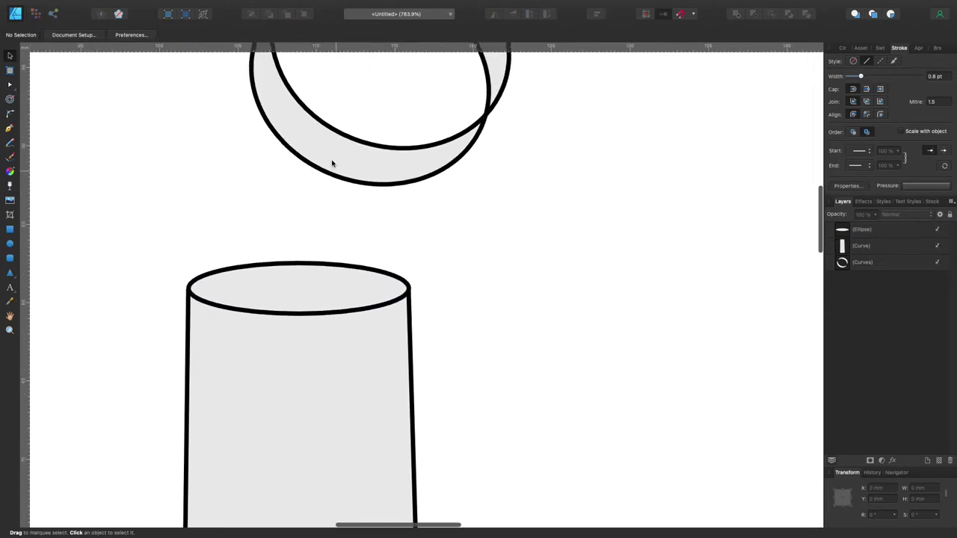
{"action": "left_click", "coordinate": [334, 148]}
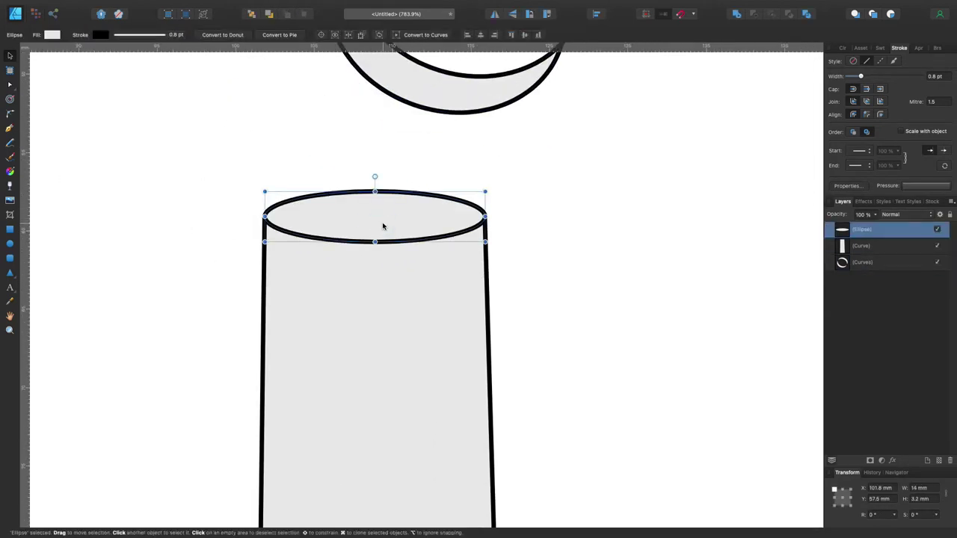
{"action": "left_click_drag", "start_coordinate": [381, 222], "coordinate": [379, 183]}
Step: Duplicate the rim ellipse three more times with Cmd+J to stack neck threads and the cap
{"action": "key", "text": "super+j"}
{"action": "key", "text": "super+j"}
{"action": "scroll", "coordinate": [376, 201], "scroll_direction": "down", "scroll_amount": 3}
{"action": "scroll", "coordinate": [366, 217], "scroll_direction": "up", "scroll_amount": 1}
{"action": "scroll", "coordinate": [359, 191], "scroll_direction": "up", "scroll_amount": 1}
{"action": "key", "text": "super+j"}
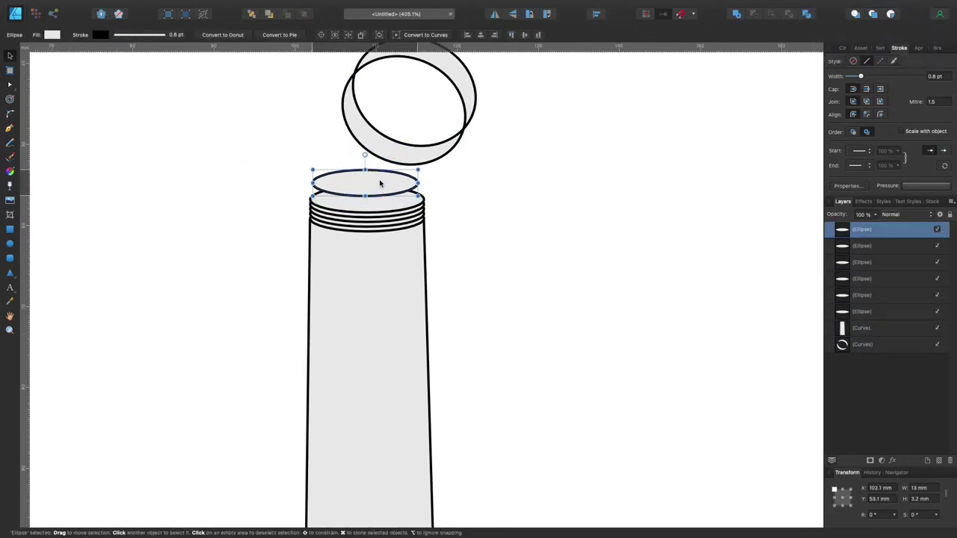
{"action": "key", "text": "super+j"}
{"action": "key", "text": "super+d"}
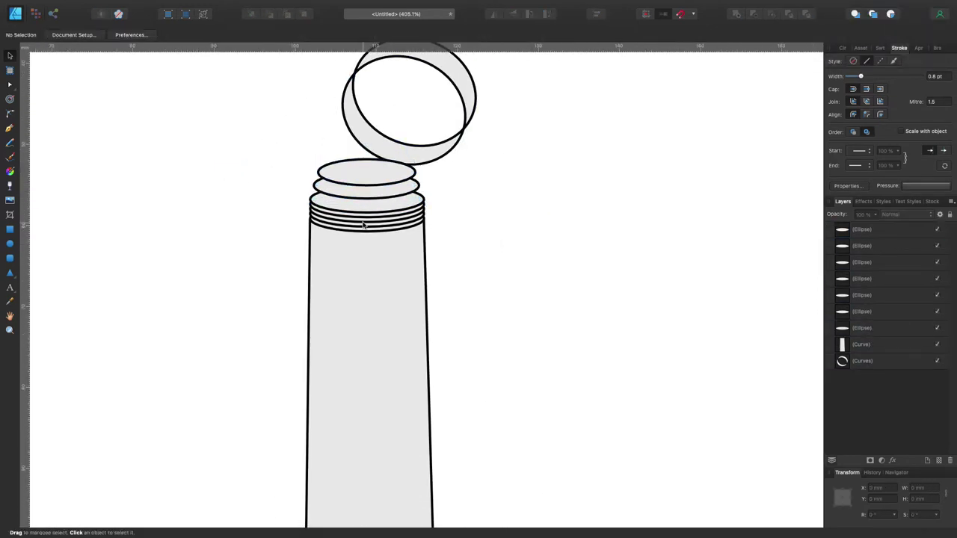
{"action": "scroll", "coordinate": [465, 225], "scroll_direction": "down", "scroll_amount": 3}
{"action": "scroll", "coordinate": [465, 224], "scroll_direction": "up", "scroll_amount": 3}
{"action": "left_click", "coordinate": [469, 128]}
Step: Shrink the ring above the cap and tilt it to about -50°
{"action": "left_click_drag", "start_coordinate": [459, 192], "coordinate": [441, 150]}
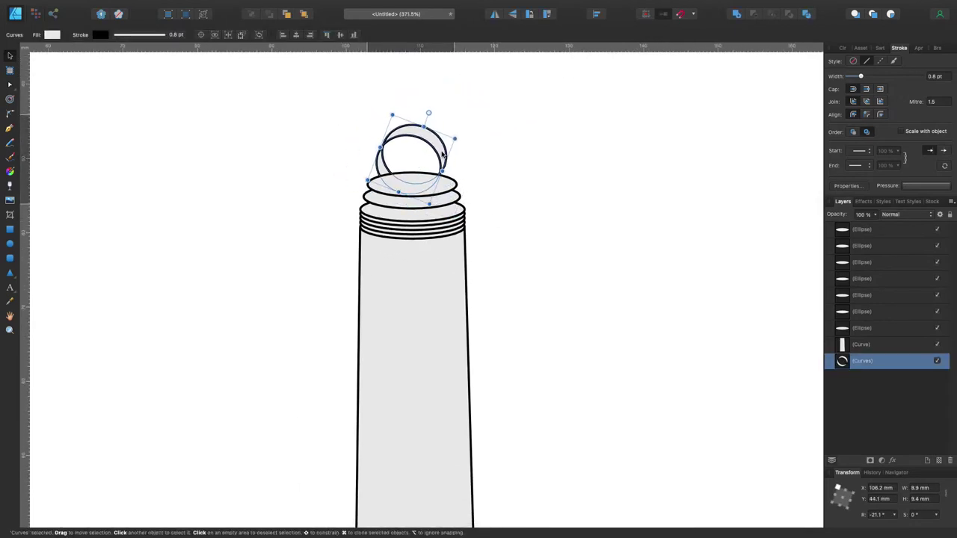
{"action": "mouse_move", "coordinate": [426, 111]}
{"action": "left_mouse_down"}
{"action": "mouse_move", "coordinate": [447, 137]}
{"action": "mouse_move", "coordinate": [447, 164]}
{"action": "left_mouse_up"}
{"action": "key", "text": "super+d"}
{"action": "left_click", "coordinate": [443, 164]}
Step: Select the ring and cap-top ellipse and divide the ring where it overlaps the cap
{"action": "left_click", "coordinate": [424, 184]}
{"action": "left_click", "coordinate": [443, 161], "text": "shift"}
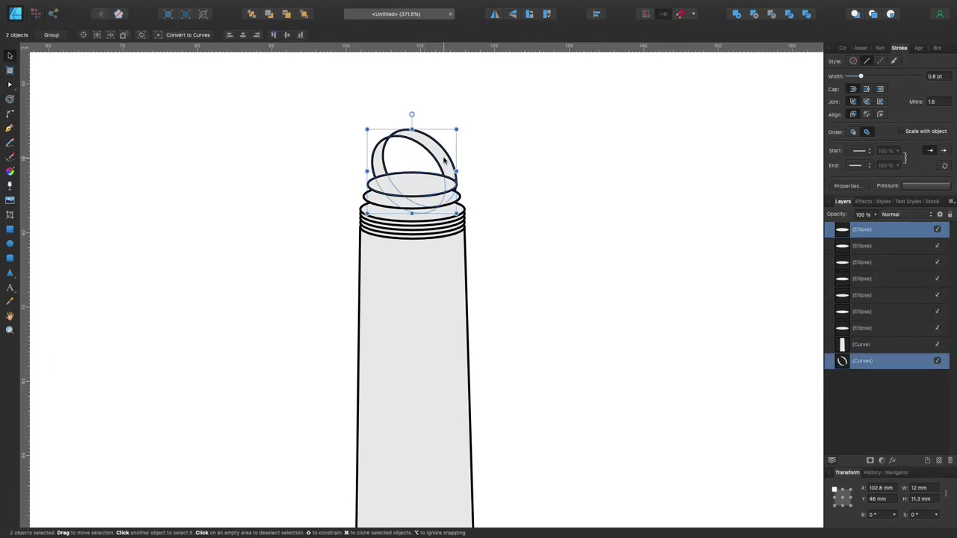
{"action": "left_click", "coordinate": [771, 13]}
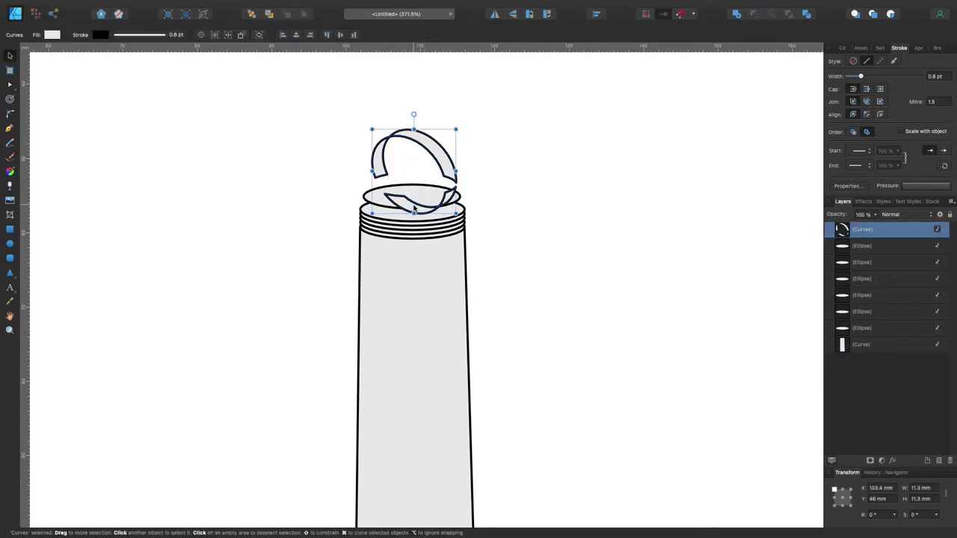
{"action": "double_click", "coordinate": [415, 211]}
{"action": "key", "text": "super+z"}
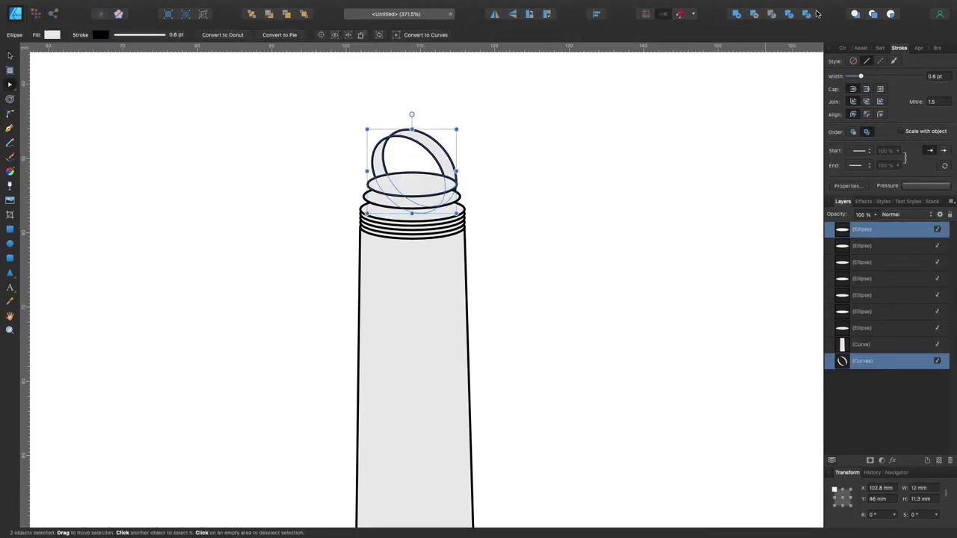
{"action": "left_click", "coordinate": [806, 14]}
Step: Delete the unwanted ring pieces and nudge the remaining handle down onto the cap
{"action": "left_click", "coordinate": [391, 168]}
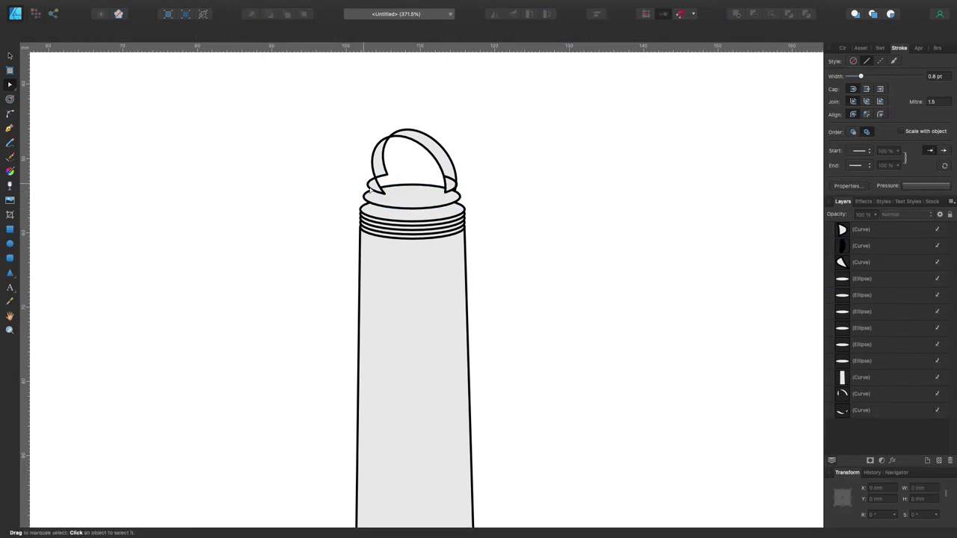
{"action": "left_click", "coordinate": [377, 183]}
{"action": "key", "text": "Delete"}
{"action": "left_click", "coordinate": [456, 187]}
{"action": "key", "text": "Delete"}
{"action": "key", "text": "Delete"}
{"action": "left_click", "coordinate": [418, 138]}
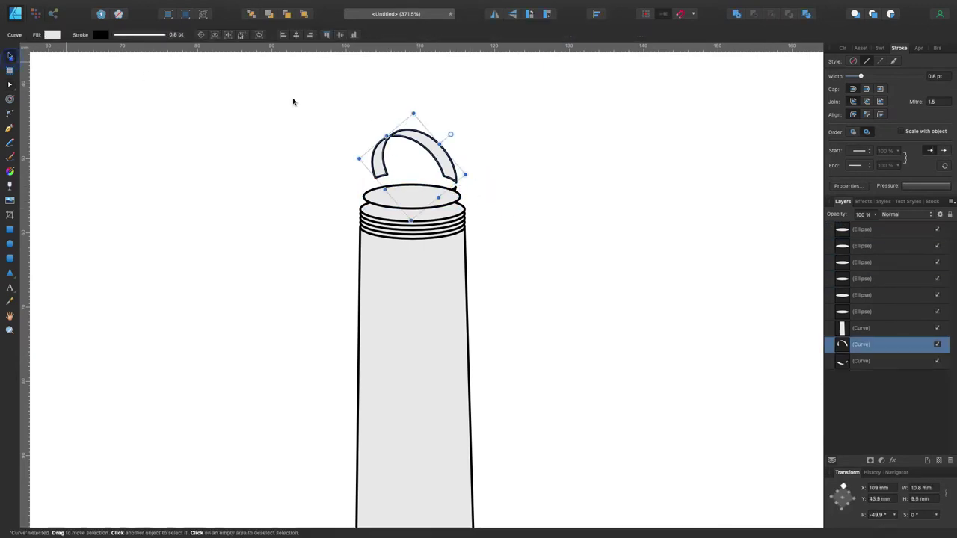
{"action": "key", "text": "Down"}
{"action": "key", "text": "Down"}
{"action": "key", "text": "Down"}
{"action": "left_click", "coordinate": [267, 176]}
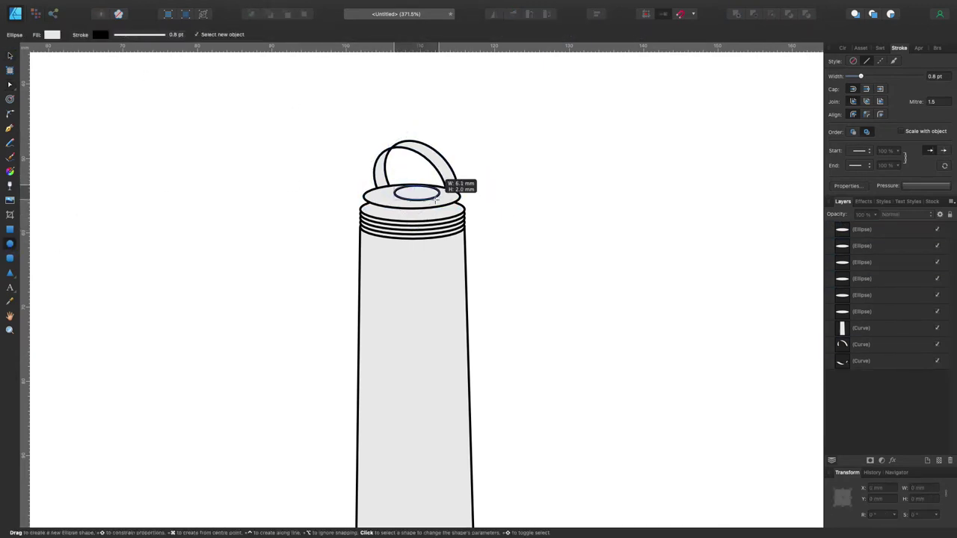
Step: Draw a small opening ellipse on the cap top and select the bottle body's nodes
{"action": "left_click_drag", "start_coordinate": [438, 200], "coordinate": [410, 172]}
{"action": "left_click", "coordinate": [210, 207]}
{"action": "scroll", "coordinate": [209, 207], "scroll_direction": "down", "scroll_amount": 1}
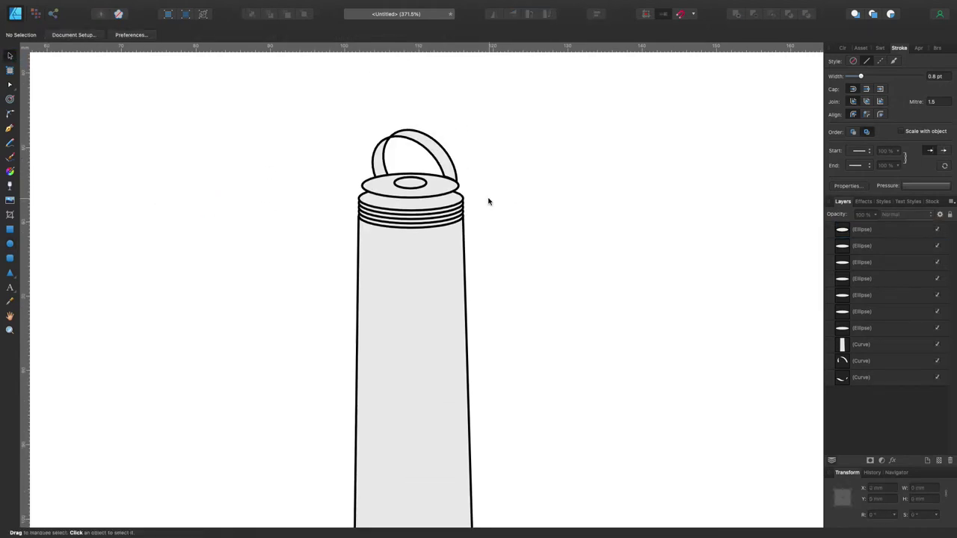
{"action": "left_click", "coordinate": [411, 197]}
{"action": "scroll", "coordinate": [545, 202], "scroll_direction": "down", "scroll_amount": 3}
{"action": "key", "text": "a"}
{"action": "left_click", "coordinate": [371, 340]}
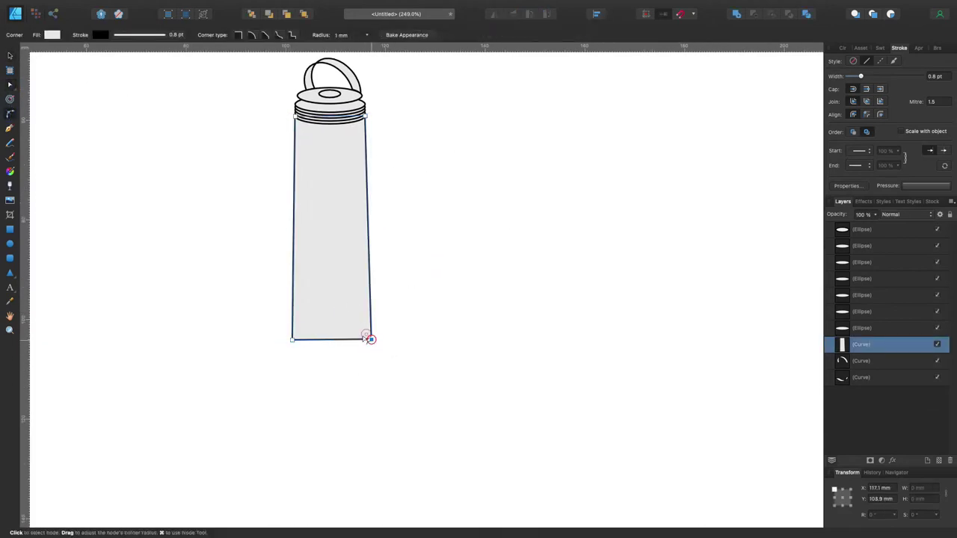
Step: With the Move Tool, duplicate the small opening ellipse on the cap
{"action": "left_click", "coordinate": [212, 251]}
{"action": "scroll", "coordinate": [212, 252], "scroll_direction": "up", "scroll_amount": 1}
{"action": "key", "text": "v"}
{"action": "left_click", "coordinate": [354, 88]}
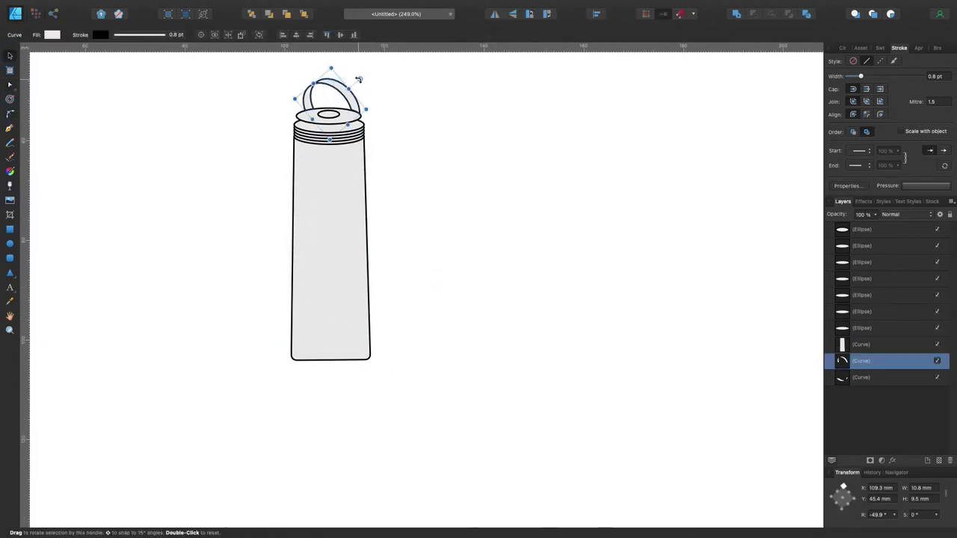
{"action": "left_click", "coordinate": [386, 94]}
{"action": "scroll", "coordinate": [386, 94], "scroll_direction": "up", "scroll_amount": 3}
{"action": "left_click", "coordinate": [367, 120]}
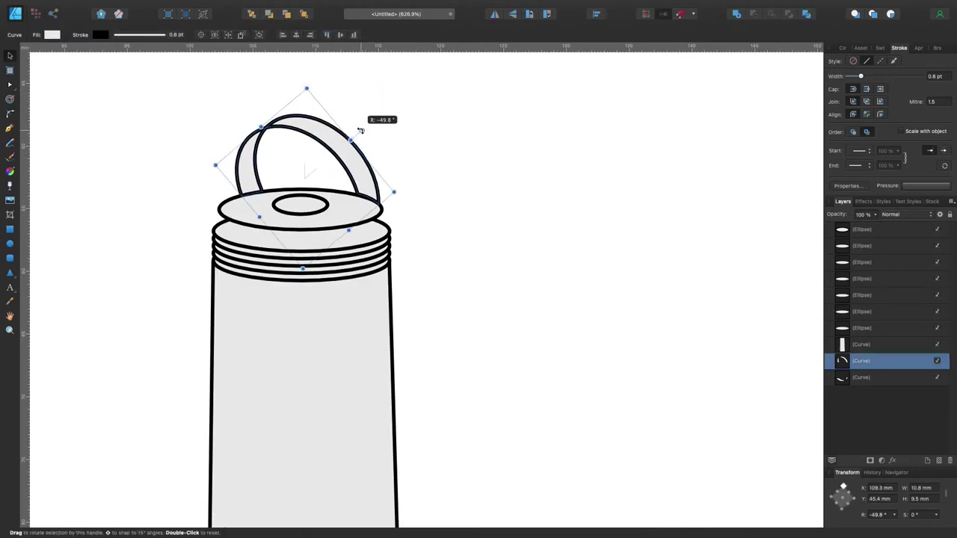
{"action": "left_click", "coordinate": [318, 204]}
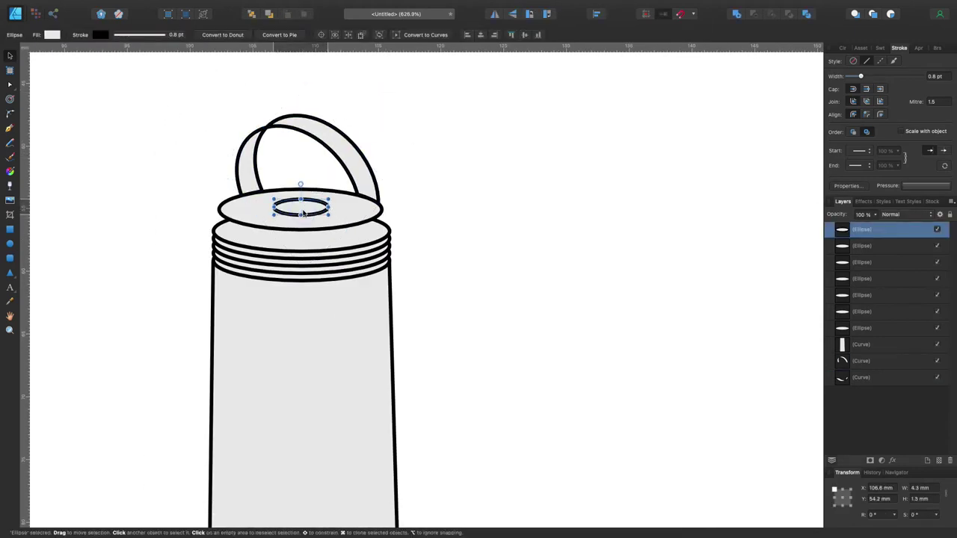
{"action": "left_click_drag", "start_coordinate": [302, 213], "coordinate": [294, 209]}
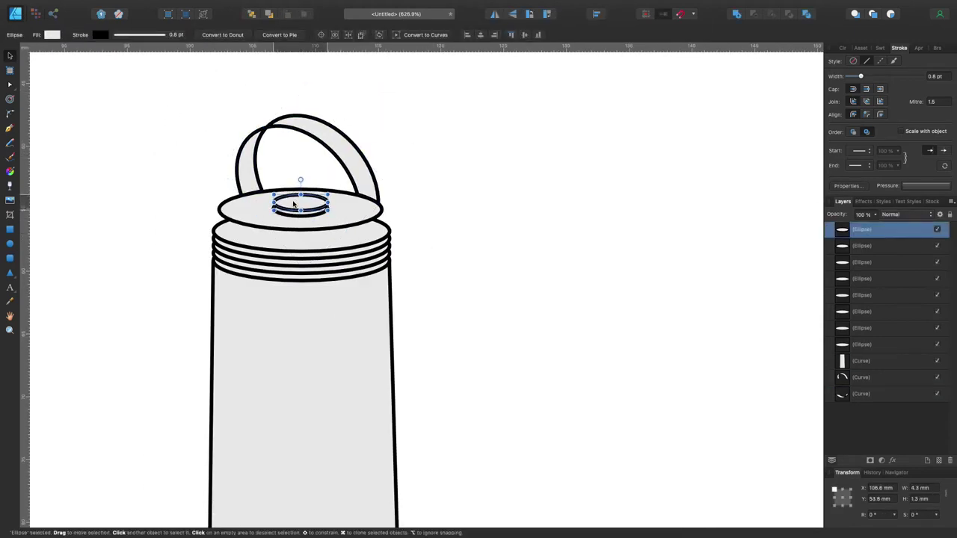
{"action": "left_click", "coordinate": [186, 192]}
Step: Select the lid ellipses and group them with Ctrl+G
{"action": "left_click", "coordinate": [386, 207]}
{"action": "left_click", "coordinate": [145, 229]}
{"action": "scroll", "coordinate": [146, 231], "scroll_direction": "down", "scroll_amount": 5}
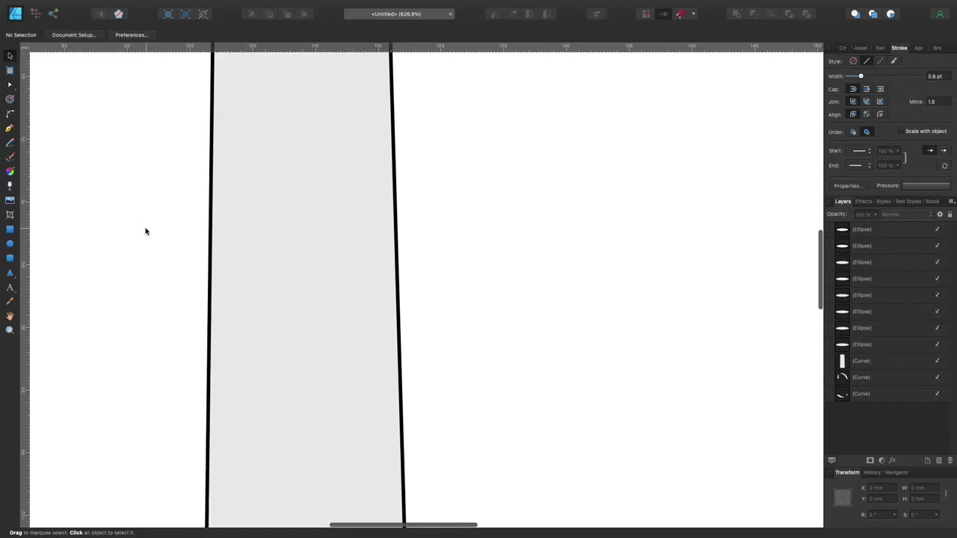
{"action": "scroll", "coordinate": [145, 228], "scroll_direction": "up", "scroll_amount": 5}
{"action": "left_click", "coordinate": [380, 99]}
{"action": "left_click", "coordinate": [339, 144], "text": "shift"}
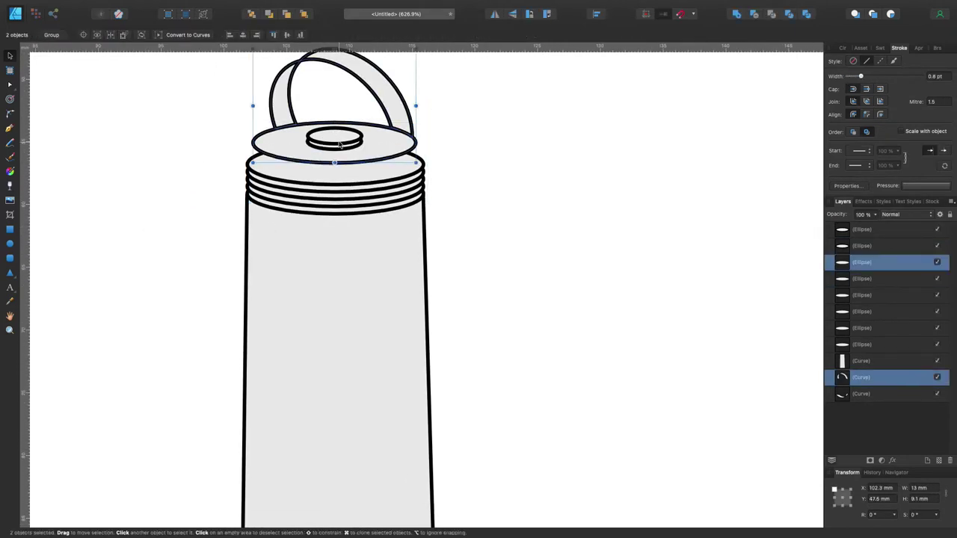
{"action": "left_click", "coordinate": [334, 139]}
{"action": "key", "text": "ctrl+g"}
Step: Select the five thread rings in the Layers panel and group them
{"action": "left_click", "coordinate": [344, 213]}
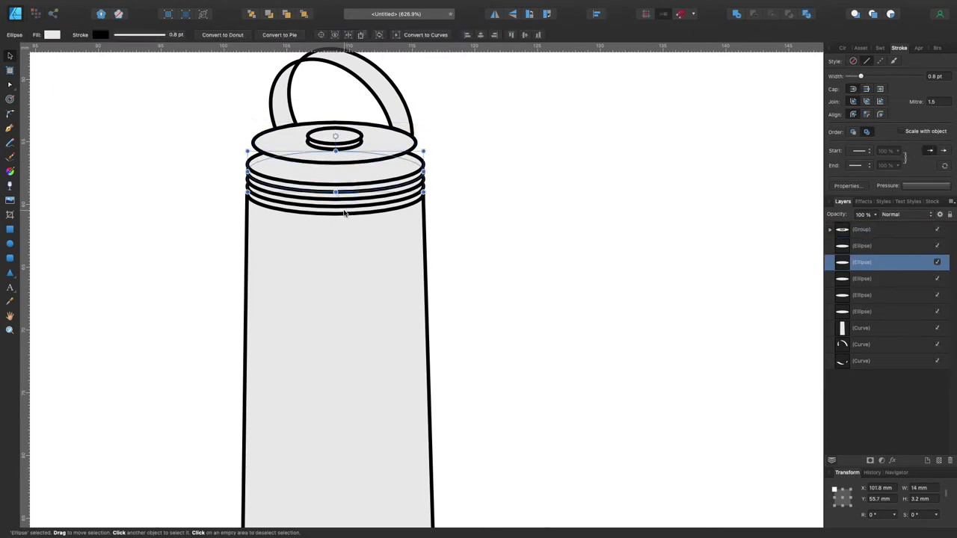
{"action": "left_click", "coordinate": [861, 245]}
{"action": "left_click", "coordinate": [861, 311], "text": "shift"}
{"action": "key", "text": "ctrl+g"}
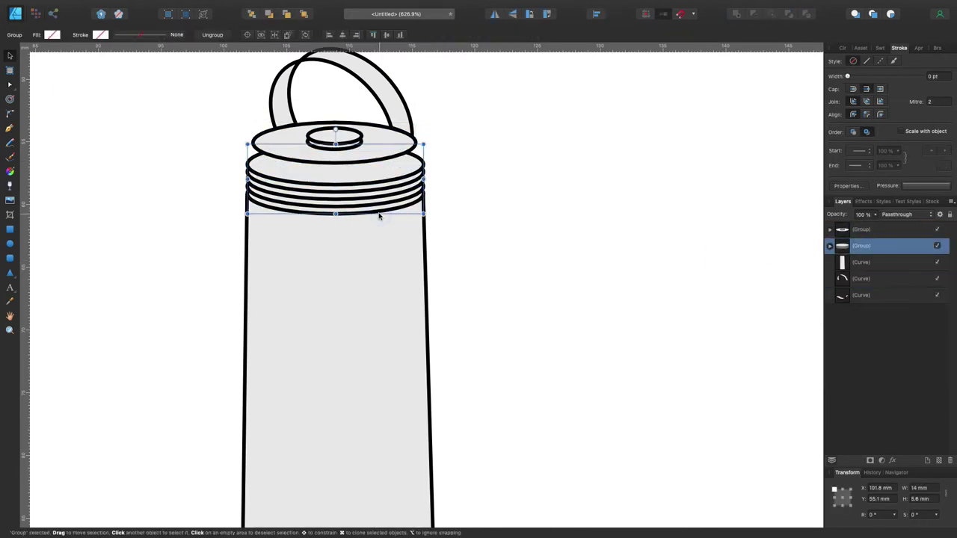
Step: Reselect the handle curve and then the bottle body shape
{"action": "left_click", "coordinate": [389, 112]}
{"action": "left_click", "coordinate": [334, 139], "text": "shift"}
{"action": "left_click", "coordinate": [337, 299]}
{"action": "left_click", "coordinate": [389, 115]}
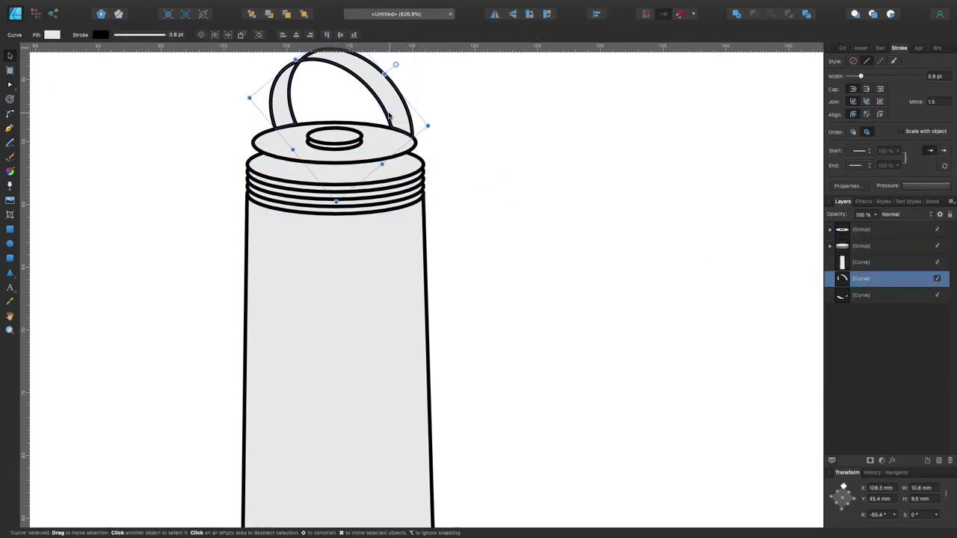
{"action": "scroll", "coordinate": [547, 232], "scroll_direction": "down", "scroll_amount": 2}
{"action": "left_click", "coordinate": [454, 222]}
{"action": "scroll", "coordinate": [451, 232], "scroll_direction": "down", "scroll_amount": 3}
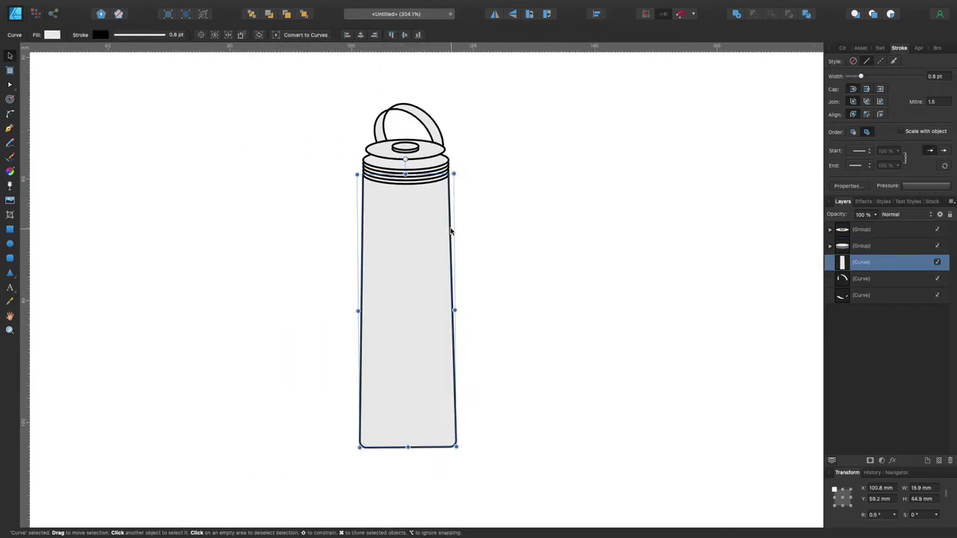
{"action": "scroll", "coordinate": [451, 232], "scroll_direction": "up", "scroll_amount": 2}
Step: Draw a curve from the lid's left edge to its right edge and adjust its nodes
{"action": "key", "text": "p"}
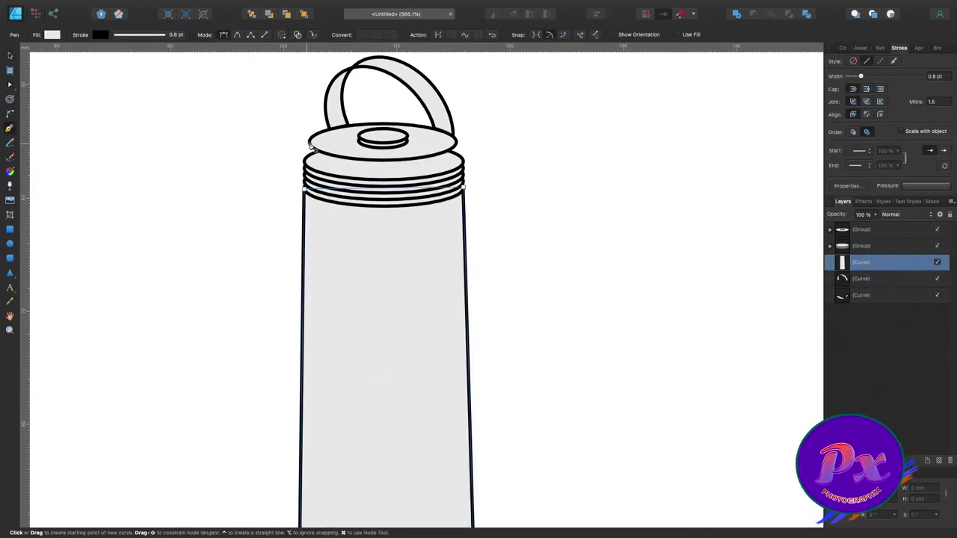
{"action": "left_click", "coordinate": [306, 158]}
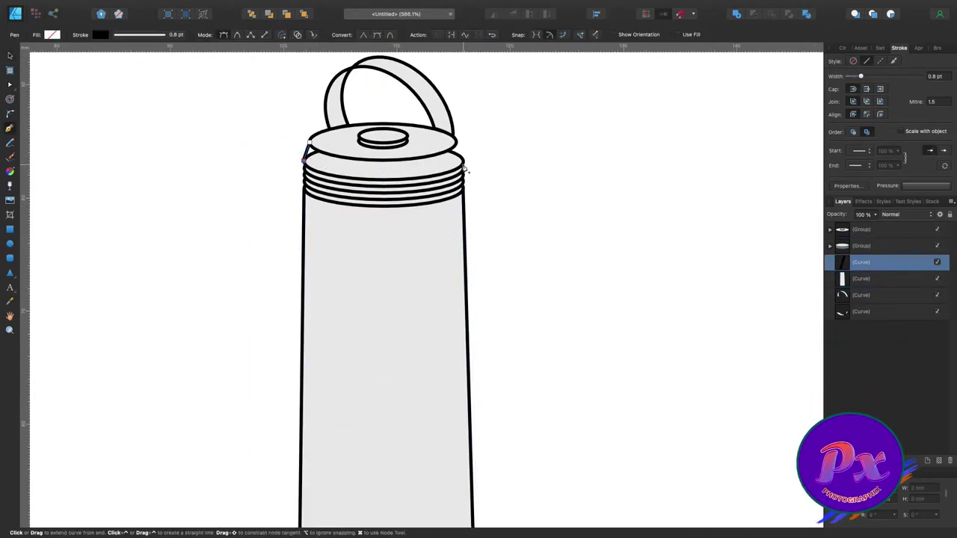
{"action": "left_click", "coordinate": [464, 161]}
{"action": "key", "text": "a"}
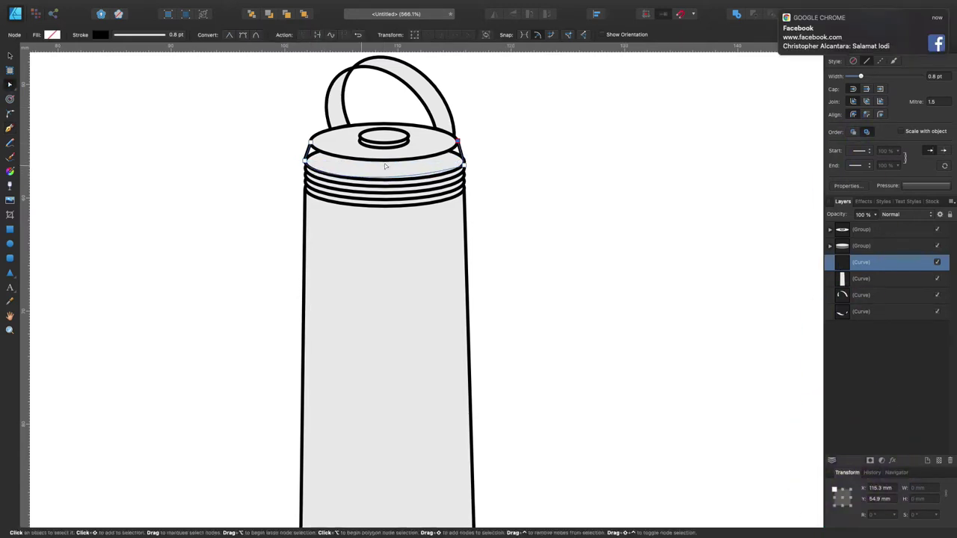
{"action": "scroll", "coordinate": [325, 155], "scroll_direction": "up", "scroll_amount": 4}
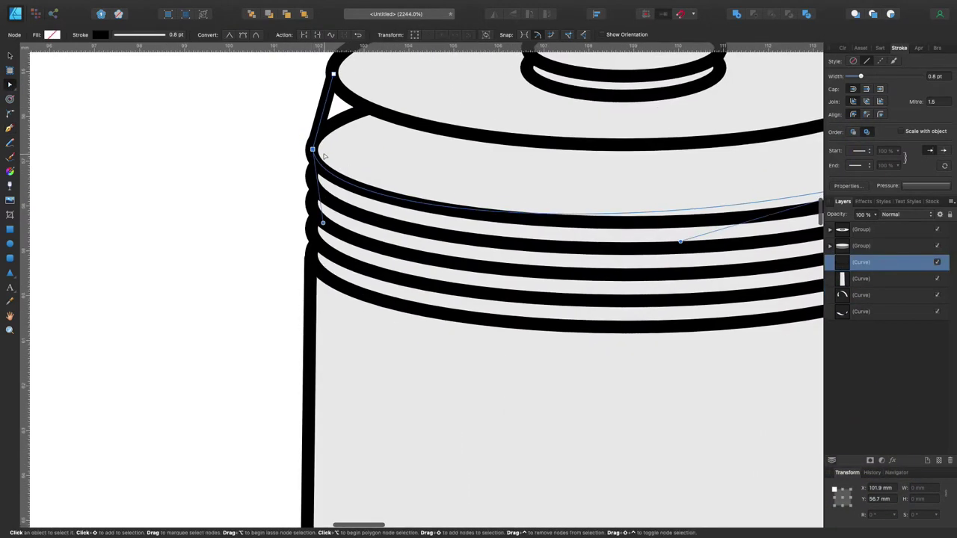
{"action": "scroll", "coordinate": [324, 155], "scroll_direction": "down", "scroll_amount": 3}
{"action": "scroll", "coordinate": [210, 116], "scroll_direction": "up", "scroll_amount": 1}
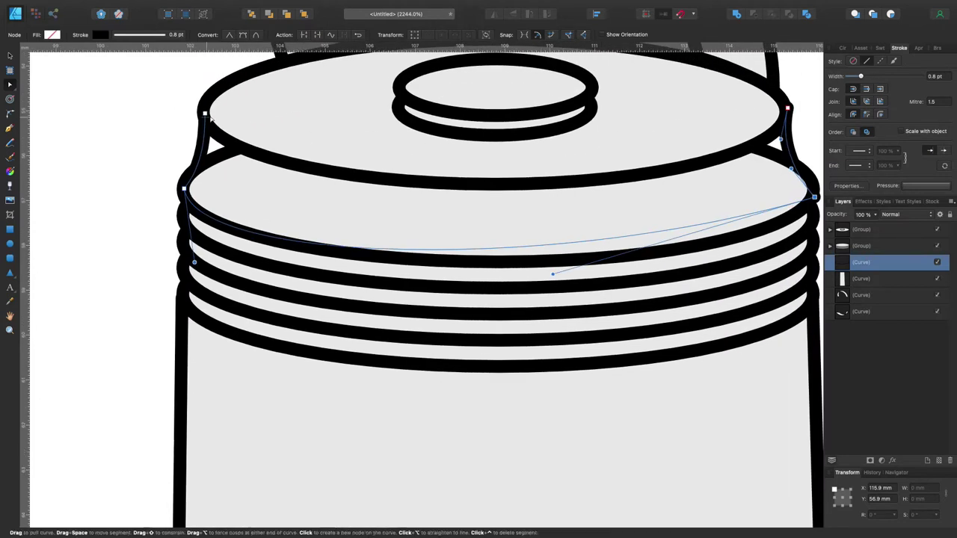
Step: Deselect the new curve and select the small top disc
{"action": "left_click", "coordinate": [153, 126]}
{"action": "scroll", "coordinate": [152, 126], "scroll_direction": "down", "scroll_amount": 2}
{"action": "scroll", "coordinate": [416, 212], "scroll_direction": "up", "scroll_amount": 1}
{"action": "left_click", "coordinate": [303, 145]}
Step: Fill the small top disc red and give the handle a new fill colour
{"action": "left_click", "coordinate": [842, 47]}
{"action": "left_click", "coordinate": [921, 105]}
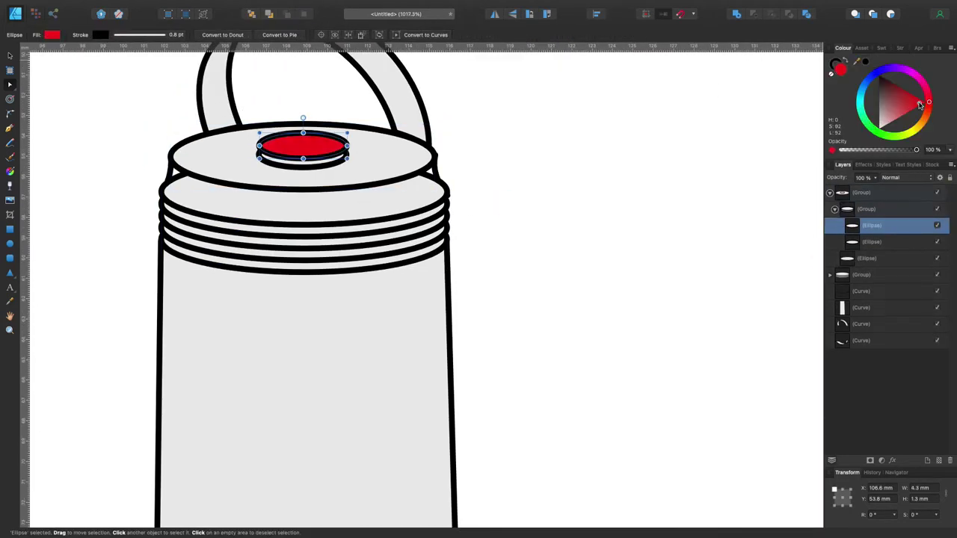
{"action": "left_click", "coordinate": [860, 323]}
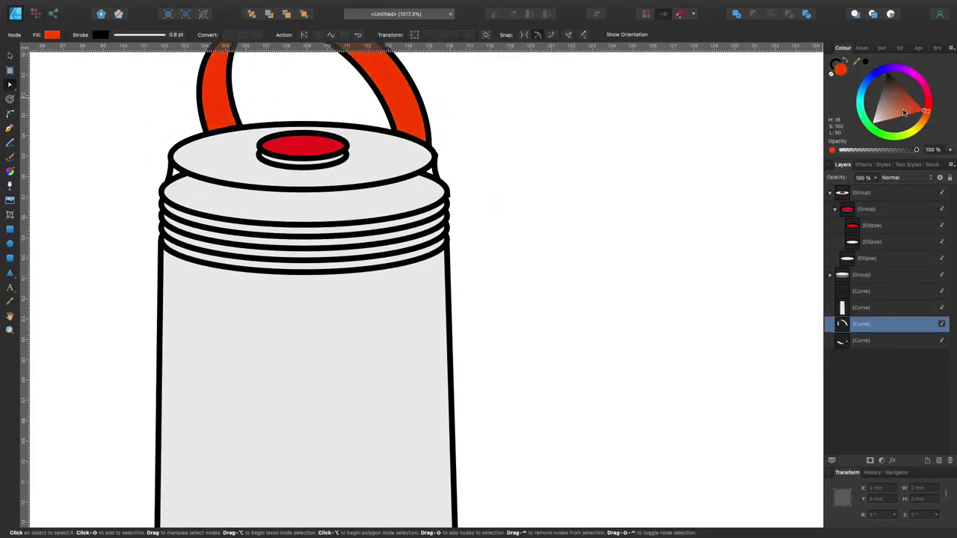
{"action": "left_click", "coordinate": [879, 97]}
{"action": "double_click", "coordinate": [842, 64]}
Step: Make the handle outline grey and reduce its width to 0 pt
{"action": "left_click", "coordinate": [899, 48]}
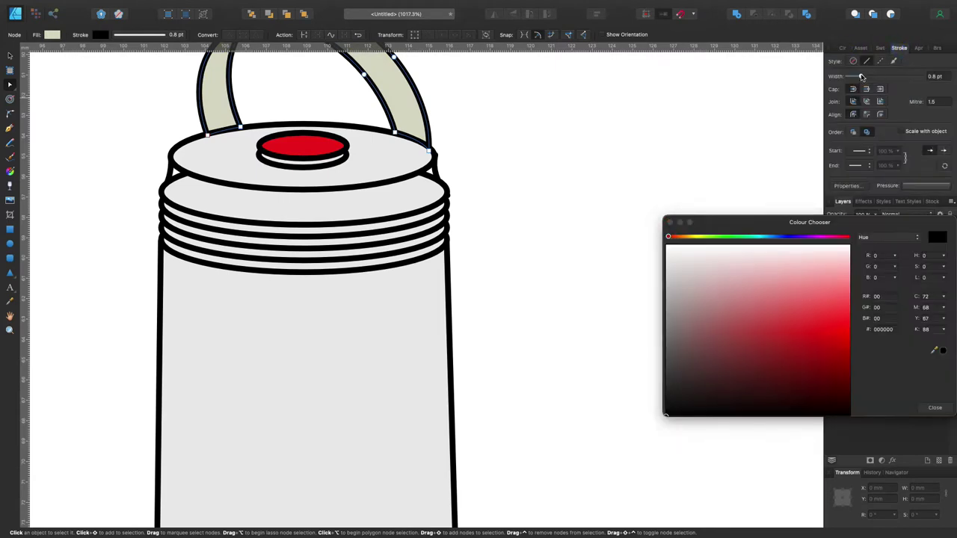
{"action": "left_click_drag", "start_coordinate": [856, 76], "coordinate": [841, 76]}
{"action": "left_click", "coordinate": [686, 338]}
{"action": "left_click", "coordinate": [674, 304]}
{"action": "scroll", "coordinate": [553, 149], "scroll_direction": "up", "scroll_amount": 3}
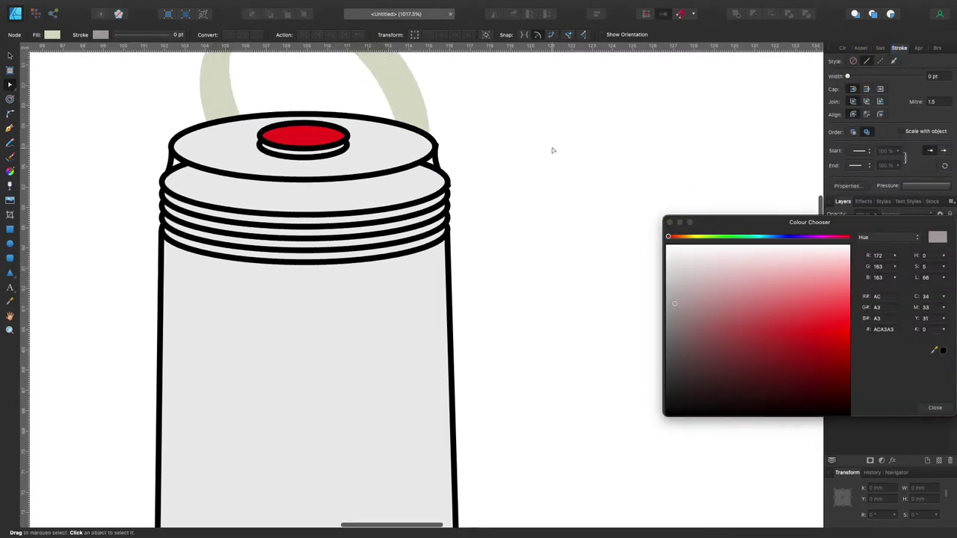
{"action": "left_click", "coordinate": [333, 120]}
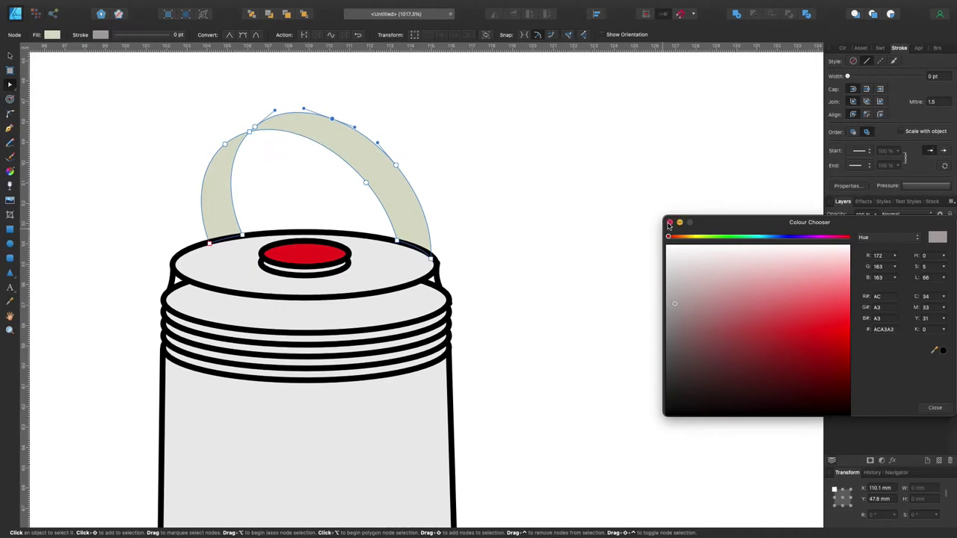
{"action": "left_click", "coordinate": [134, 196]}
Step: Change the thread rings' and lid's outlines to light grey from the swatches
{"action": "scroll", "coordinate": [134, 195], "scroll_direction": "down", "scroll_amount": 1}
{"action": "left_click", "coordinate": [861, 311]}
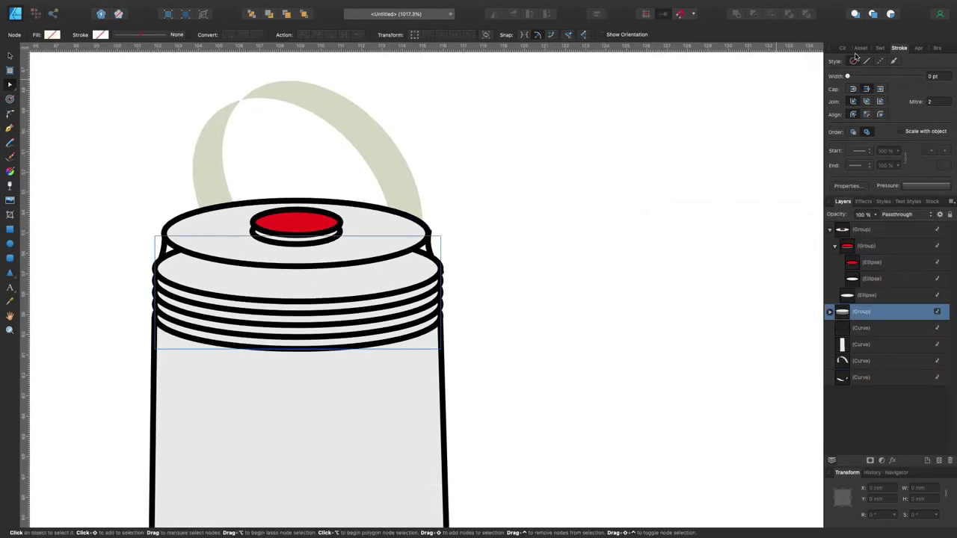
{"action": "left_click", "coordinate": [842, 47]}
{"action": "left_click", "coordinate": [878, 121]}
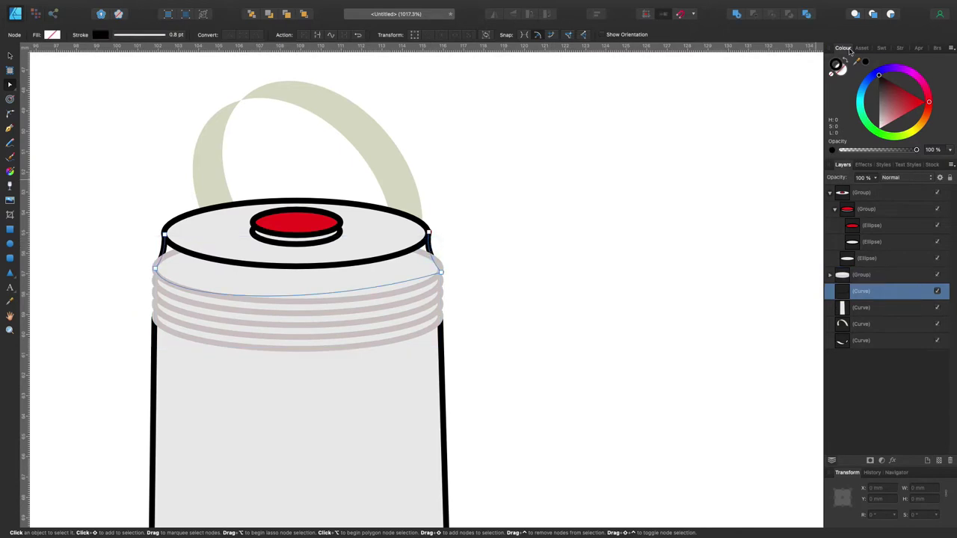
{"action": "left_click", "coordinate": [880, 47]}
{"action": "left_click", "coordinate": [861, 199]}
{"action": "left_click", "coordinate": [856, 88]}
Step: Give the bottle body a light grey outline, bright green fill and 3D effect
{"action": "scroll", "coordinate": [524, 299], "scroll_direction": "down", "scroll_amount": 2}
{"action": "left_click", "coordinate": [861, 314]}
{"action": "left_click", "coordinate": [831, 106]}
{"action": "scroll", "coordinate": [583, 229], "scroll_direction": "down", "scroll_amount": 5}
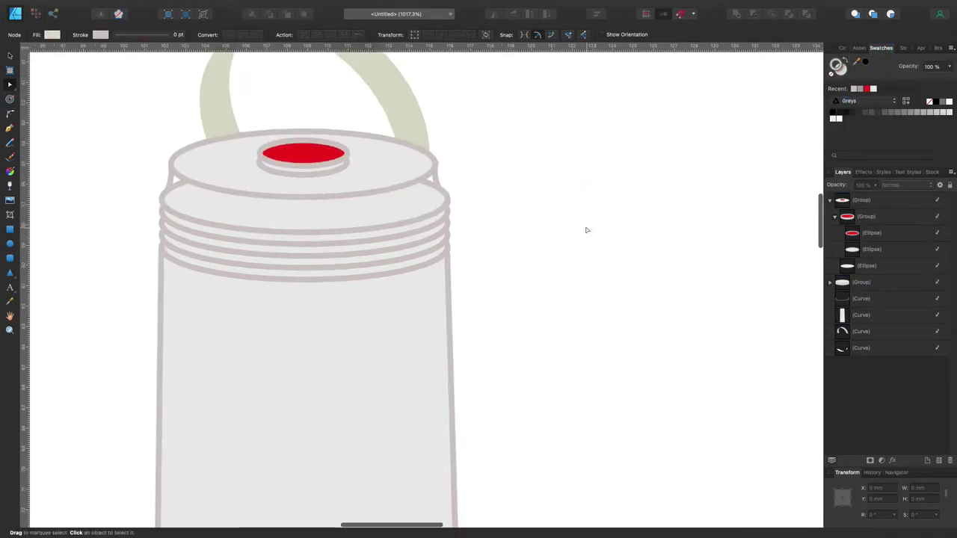
{"action": "left_click", "coordinate": [11, 277]}
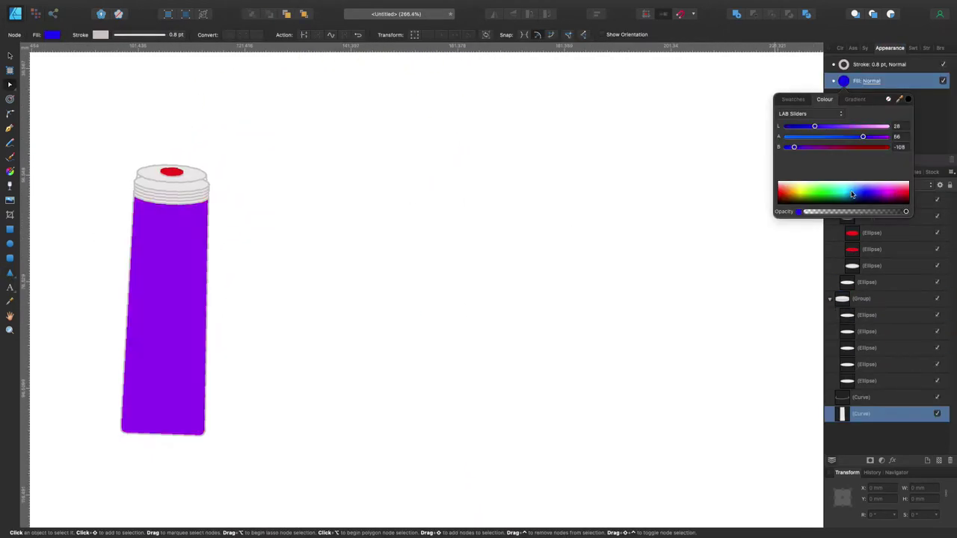
{"action": "left_click", "coordinate": [863, 172]}
{"action": "left_click", "coordinate": [849, 301]}
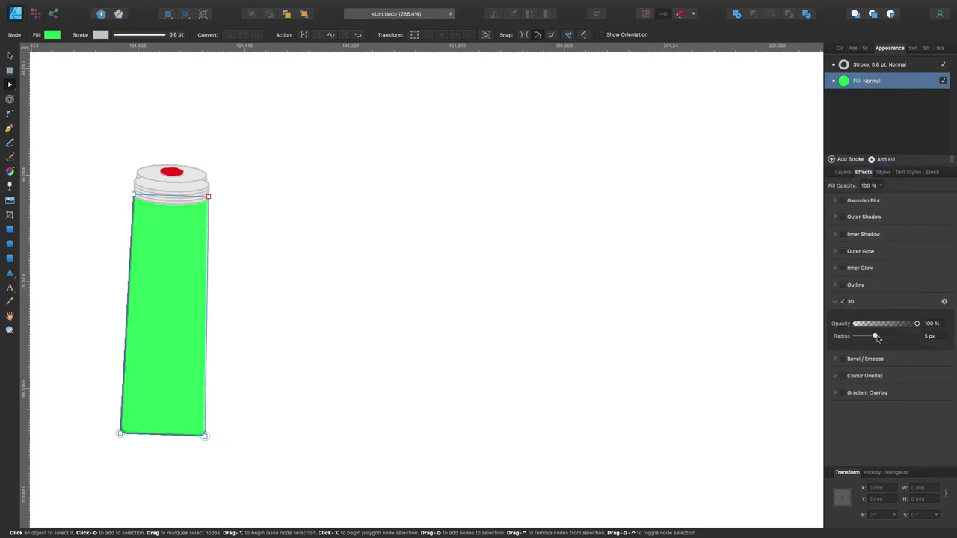
{"action": "mouse_move", "coordinate": [853, 336]}
{"action": "left_mouse_down"}
{"action": "mouse_move", "coordinate": [934, 336]}
{"action": "mouse_move", "coordinate": [852, 336]}
{"action": "left_mouse_up"}
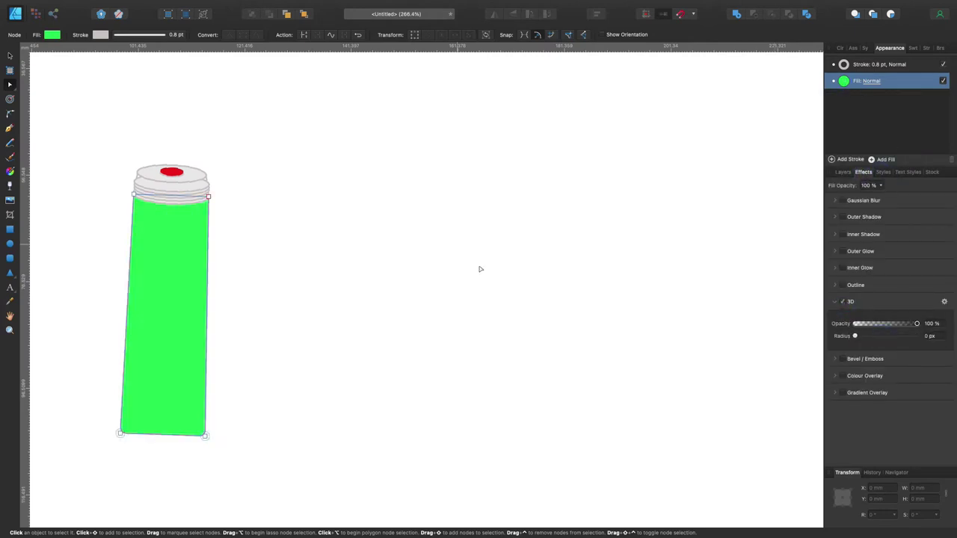
Step: Lighten the shade of the lid's outline colour
{"action": "scroll", "coordinate": [480, 269], "scroll_direction": "left", "scroll_amount": 5}
{"action": "left_click", "coordinate": [444, 200]}
{"action": "left_click", "coordinate": [845, 65]}
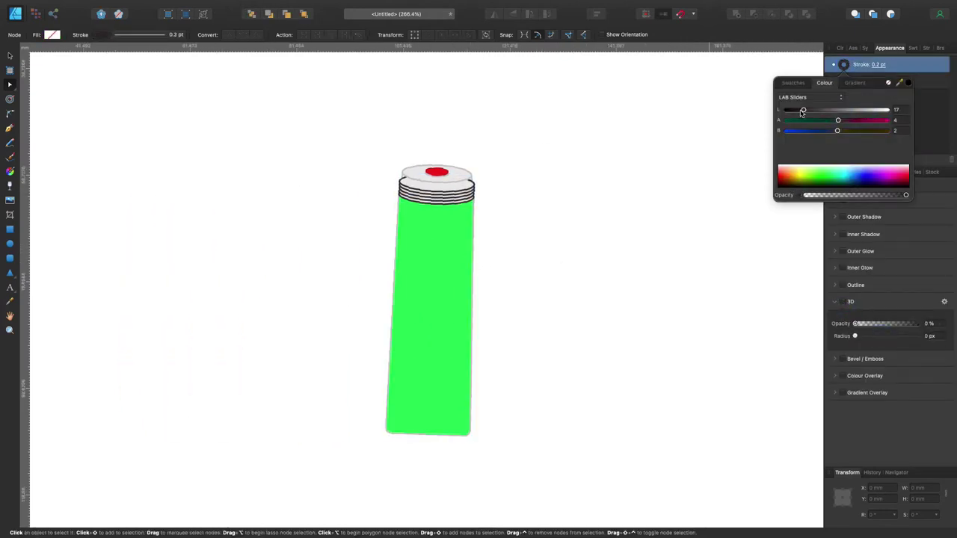
{"action": "left_click_drag", "start_coordinate": [822, 110], "coordinate": [843, 112]}
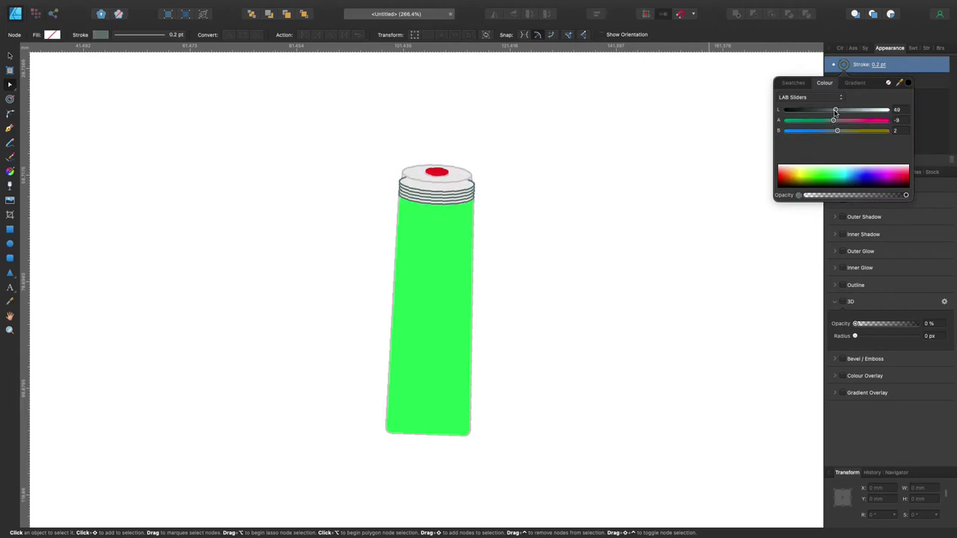
{"action": "left_click", "coordinate": [446, 191]}
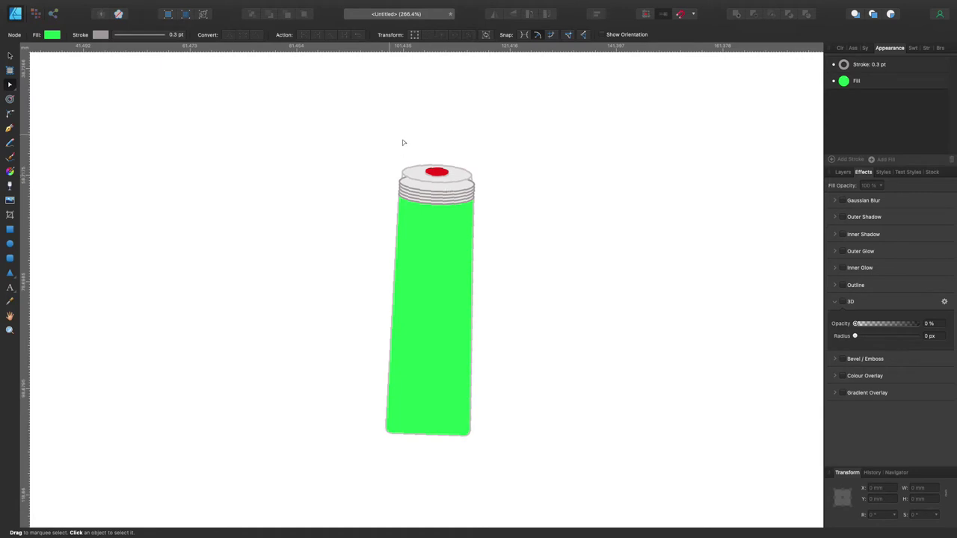
Step: Draw a green ellipse and a rectangle beside the bottle, overlapping the rectangle onto the ellipse
{"action": "left_click", "coordinate": [10, 245]}
{"action": "mouse_move", "coordinate": [553, 141]}
{"action": "left_mouse_down"}
{"action": "mouse_move", "coordinate": [627, 178]}
{"action": "mouse_move", "coordinate": [620, 174]}
{"action": "left_mouse_up"}
{"action": "mouse_move", "coordinate": [543, 181]}
{"action": "left_mouse_down"}
{"action": "mouse_move", "coordinate": [620, 241]}
{"action": "mouse_move", "coordinate": [619, 224]}
{"action": "left_mouse_up"}
{"action": "key", "text": "v"}
{"action": "left_click_drag", "start_coordinate": [589, 194], "coordinate": [585, 149]}
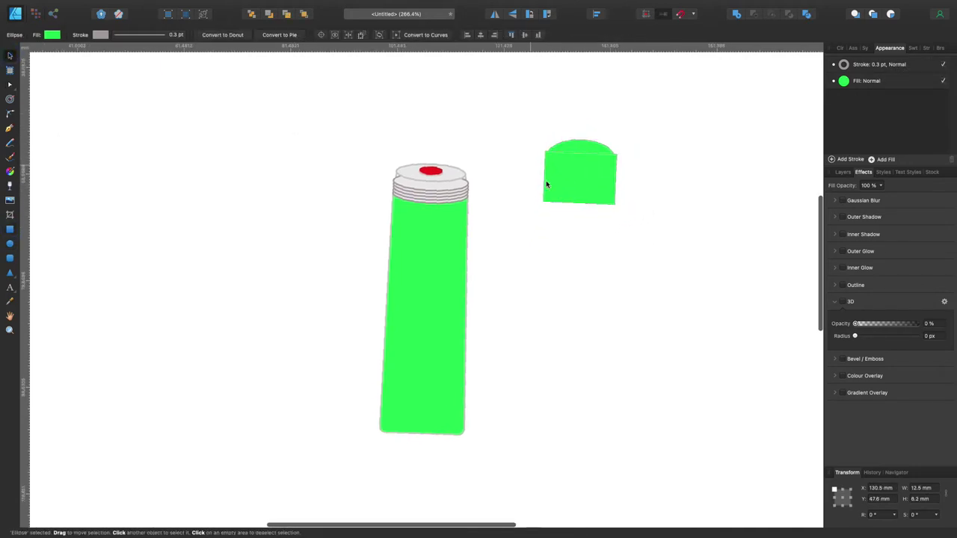
Step: Shorten the rectangle to 9.1 mm height and group it with the ellipse
{"action": "scroll", "coordinate": [548, 183], "scroll_direction": "up", "scroll_amount": 3}
{"action": "scroll", "coordinate": [531, 184], "scroll_direction": "up", "scroll_amount": 2}
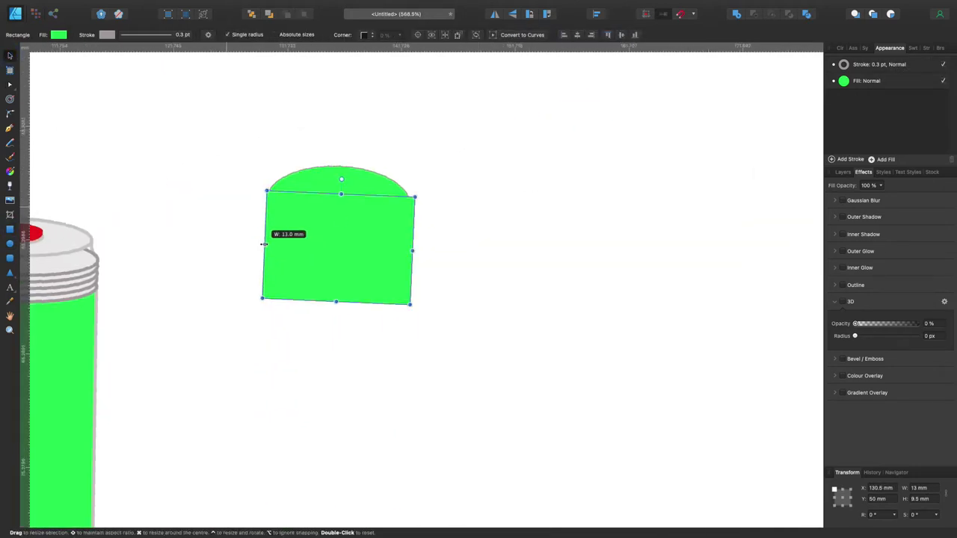
{"action": "left_click_drag", "start_coordinate": [337, 194], "coordinate": [339, 197]}
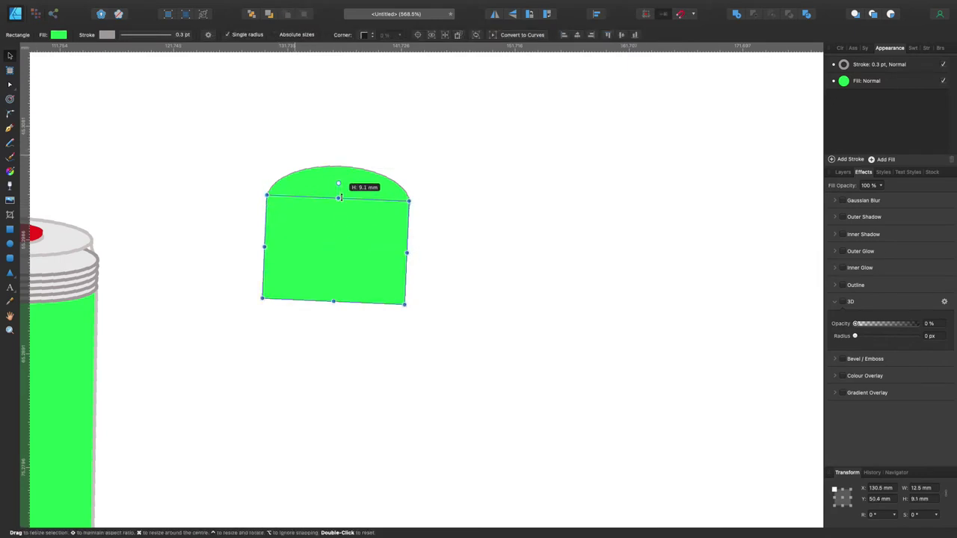
{"action": "left_click", "coordinate": [355, 186], "text": "shift"}
{"action": "key", "text": "ctrl+g"}
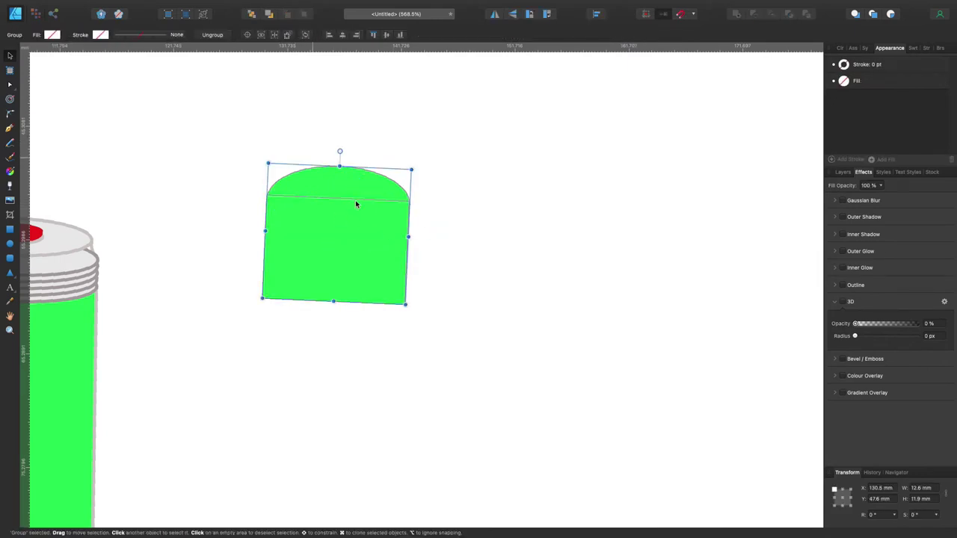
Step: Convert the rectangle inside the cap group to curves and switch to the Node tool
{"action": "double_click", "coordinate": [336, 197]}
{"action": "left_click", "coordinate": [844, 172]}
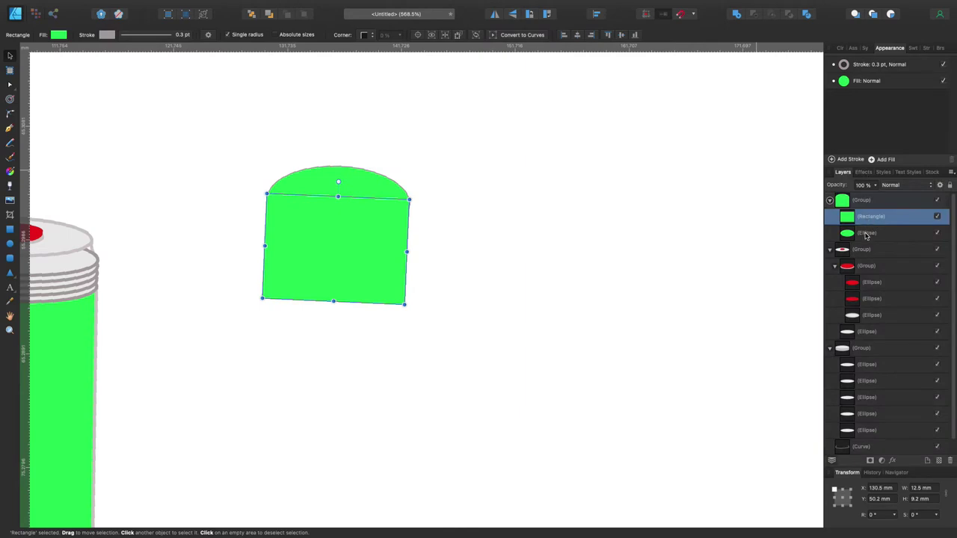
{"action": "left_click_drag", "start_coordinate": [896, 239], "coordinate": [897, 224]}
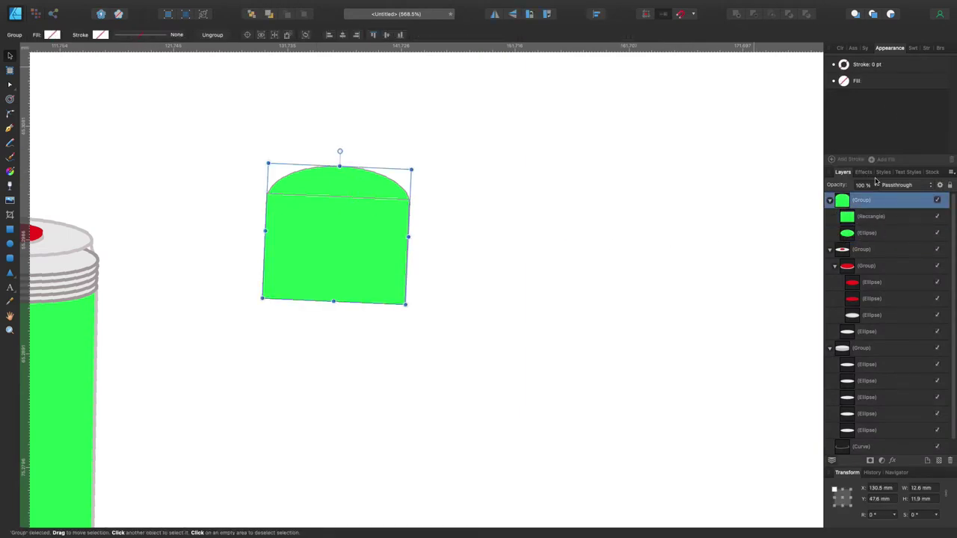
{"action": "key", "text": "ctrl+z"}
{"action": "key", "text": "ctrl+z"}
{"action": "key", "text": "ctrl+z"}
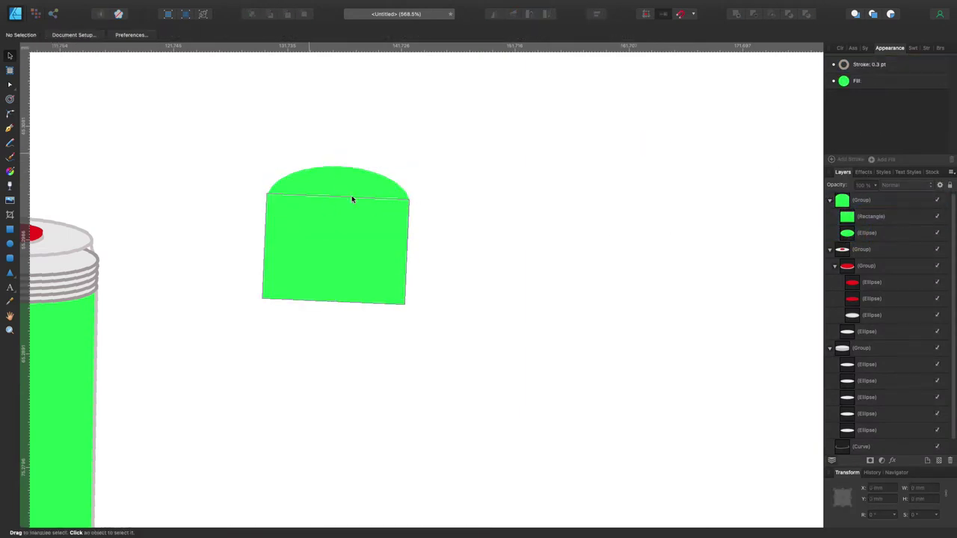
{"action": "key", "text": "ctrl+z"}
{"action": "left_click", "coordinate": [364, 232]}
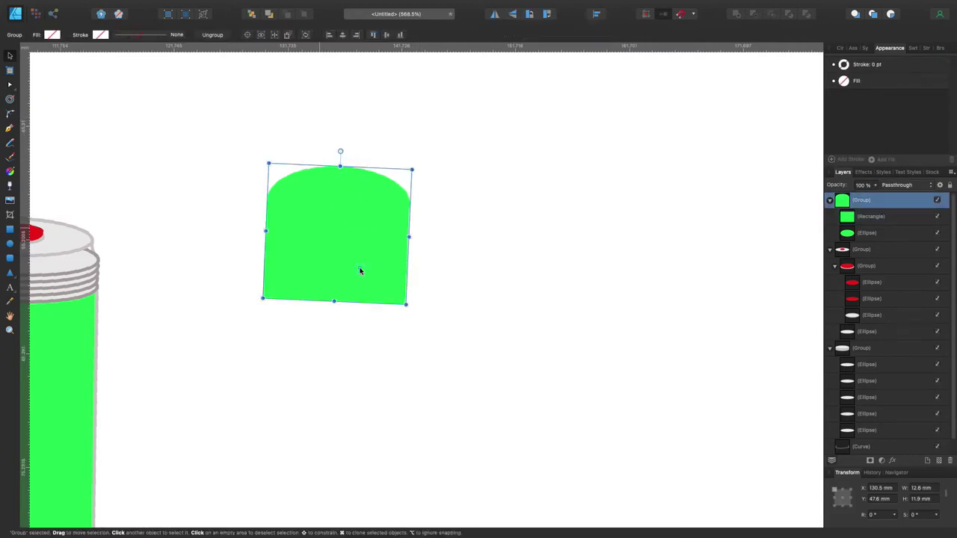
{"action": "left_click", "coordinate": [10, 85]}
{"action": "left_click", "coordinate": [343, 270]}
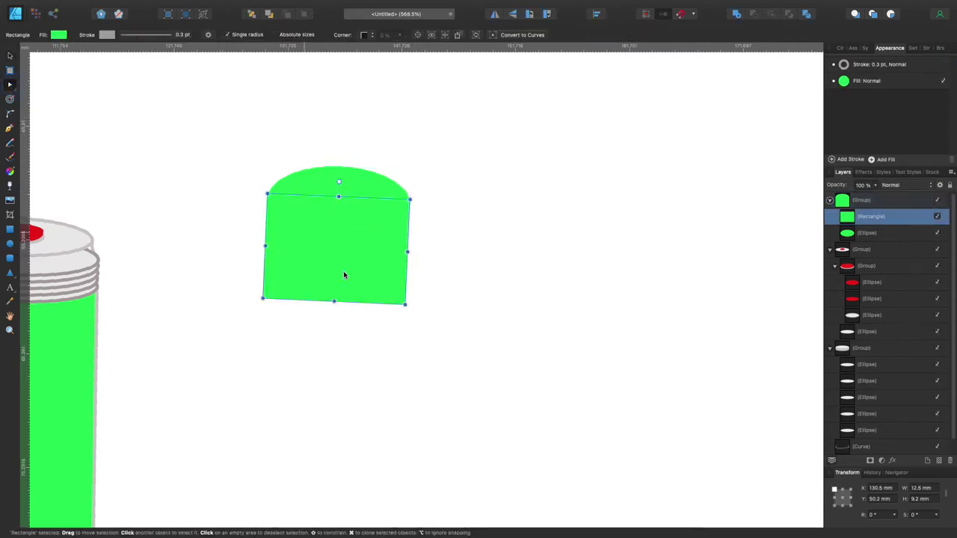
{"action": "key", "text": "ctrl+Return"}
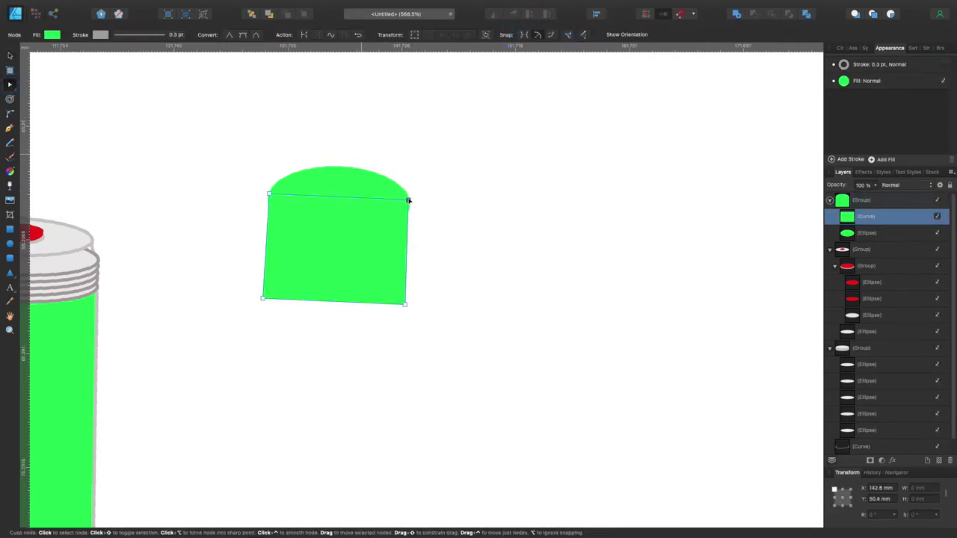
Step: Divide the cap body curve and dome ellipse, keeping the body under the dome
{"action": "left_click", "coordinate": [359, 179]}
{"action": "left_click", "coordinate": [376, 215], "text": "shift"}
{"action": "left_click", "coordinate": [788, 14]}
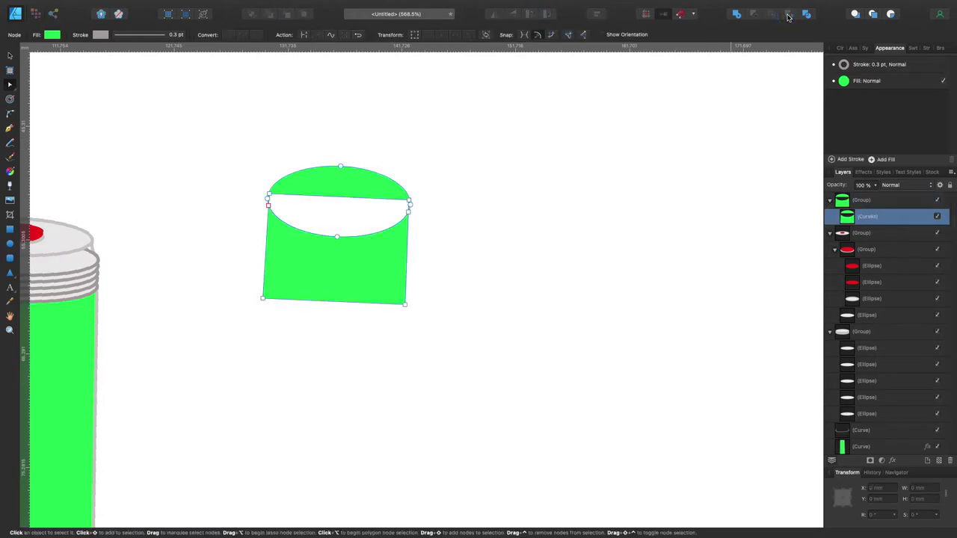
{"action": "key", "text": "ctrl+z"}
{"action": "left_click", "coordinate": [807, 14]}
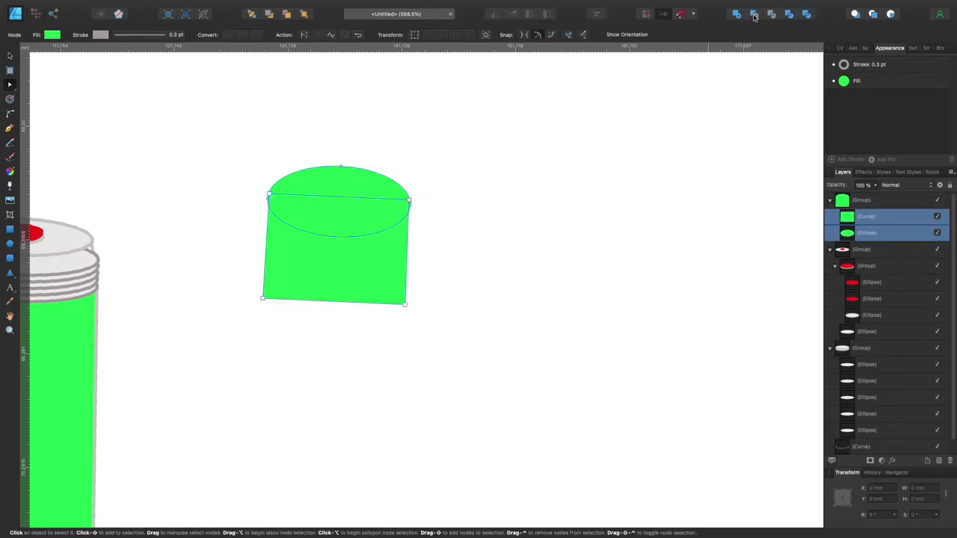
{"action": "key", "text": "Delete"}
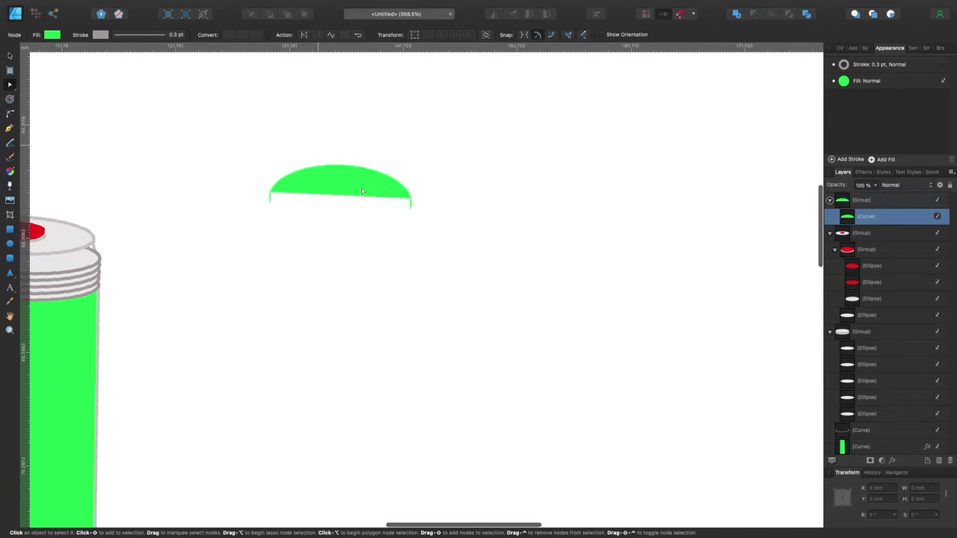
{"action": "key", "text": "ctrl+z"}
Step: Drag the combined cap shape's bottom-left node to straighten its left edge
{"action": "left_click", "coordinate": [449, 181]}
{"action": "left_click", "coordinate": [348, 240]}
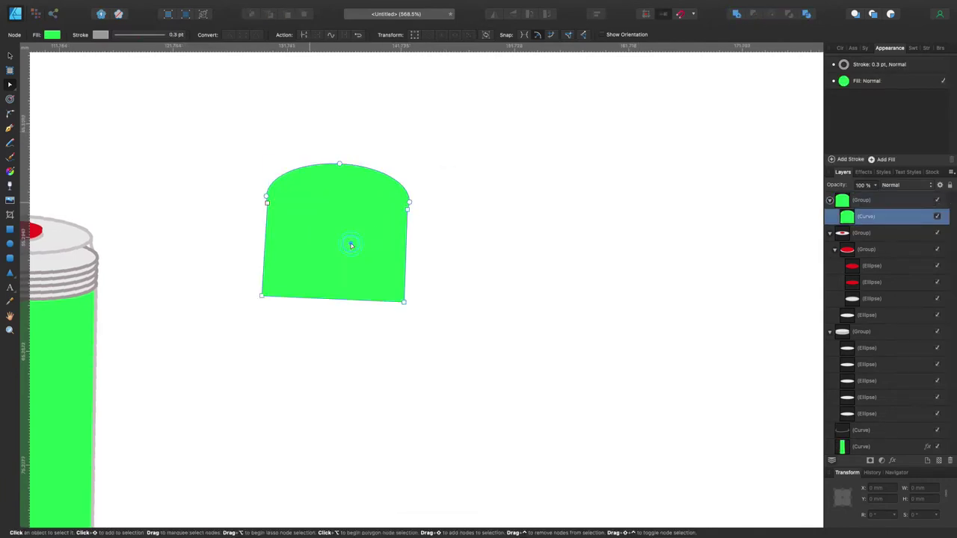
{"action": "scroll", "coordinate": [357, 236], "scroll_direction": "up", "scroll_amount": 3}
{"action": "left_click_drag", "start_coordinate": [157, 373], "coordinate": [165, 374]}
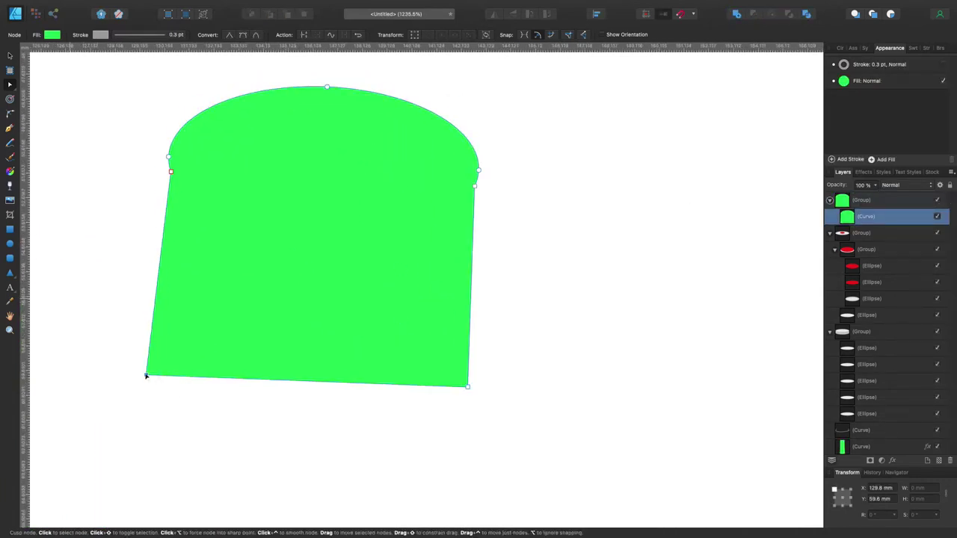
{"action": "left_click", "coordinate": [467, 387]}
{"action": "scroll", "coordinate": [378, 365], "scroll_direction": "down", "scroll_amount": 3}
{"action": "scroll", "coordinate": [418, 299], "scroll_direction": "left", "scroll_amount": 5}
{"action": "scroll", "coordinate": [448, 269], "scroll_direction": "down", "scroll_amount": 3}
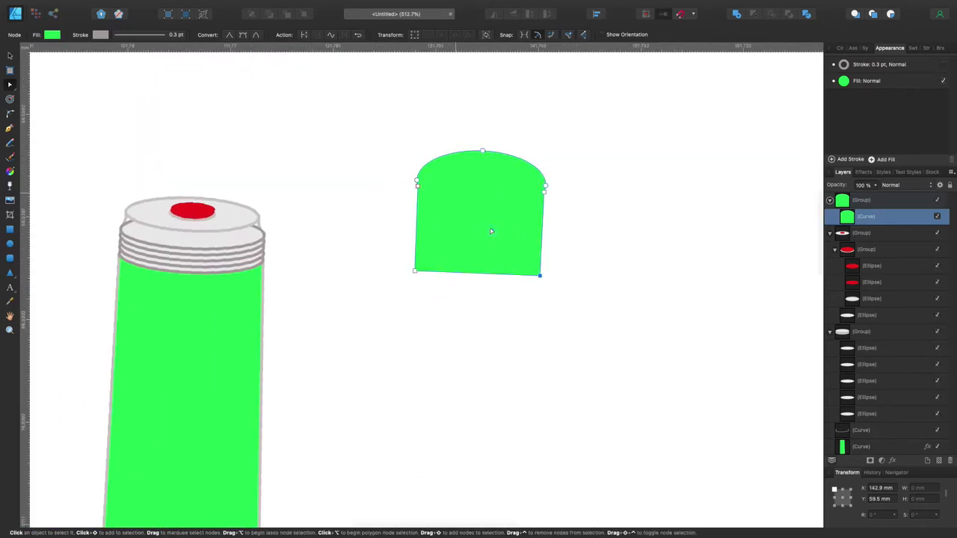
Step: Place the cap on the bottle top, widen it to about 14.6 mm, and lift it above the red top
{"action": "left_click", "coordinate": [10, 57]}
{"action": "left_click_drag", "start_coordinate": [470, 229], "coordinate": [185, 152]}
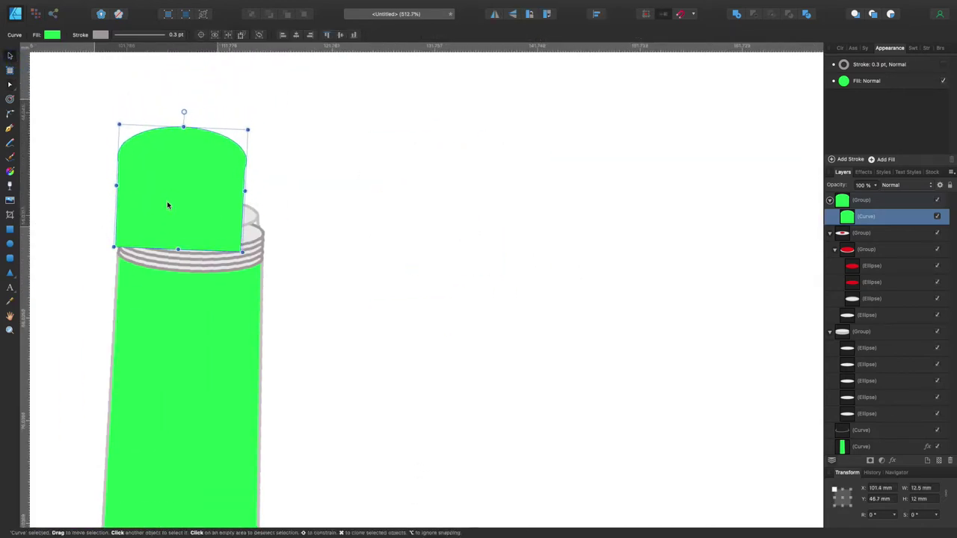
{"action": "left_click_drag", "start_coordinate": [171, 185], "coordinate": [173, 186]}
{"action": "left_click_drag", "start_coordinate": [245, 229], "coordinate": [263, 233]}
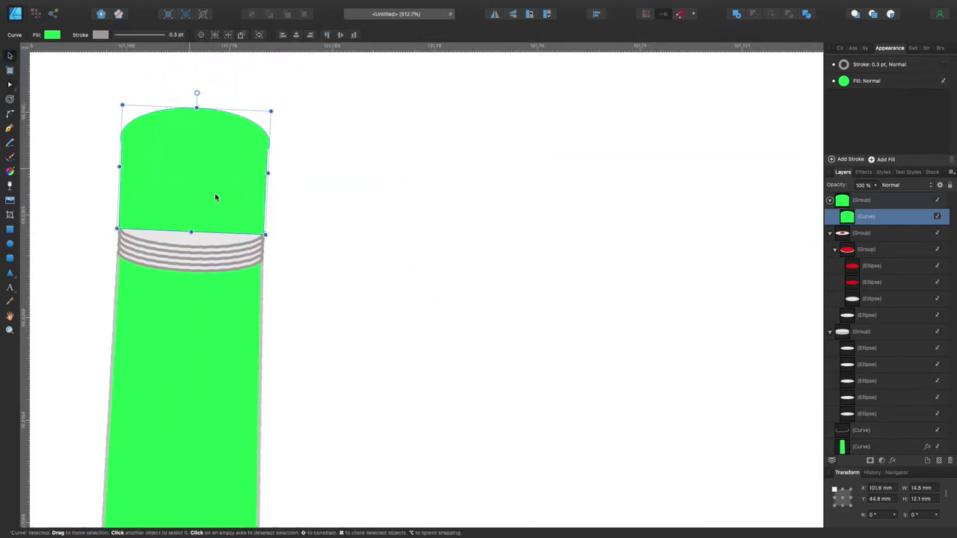
{"action": "mouse_move", "coordinate": [215, 198]}
{"action": "left_mouse_down"}
{"action": "mouse_move", "coordinate": [222, 144]}
{"action": "mouse_move", "coordinate": [218, 204]}
{"action": "mouse_move", "coordinate": [229, 154]}
{"action": "left_mouse_up"}
{"action": "left_click", "coordinate": [348, 188]}
Step: Draw a green ellipse and place it at the cap's bottom edge
{"action": "scroll", "coordinate": [348, 187], "scroll_direction": "down", "scroll_amount": 2}
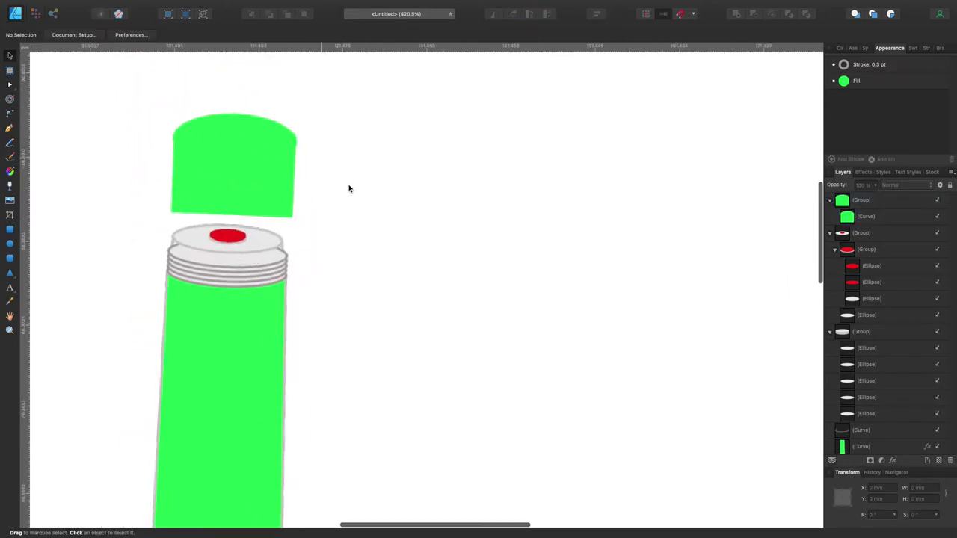
{"action": "key", "text": "m"}
{"action": "left_click", "coordinate": [254, 194]}
{"action": "left_click_drag", "start_coordinate": [329, 198], "coordinate": [461, 239]}
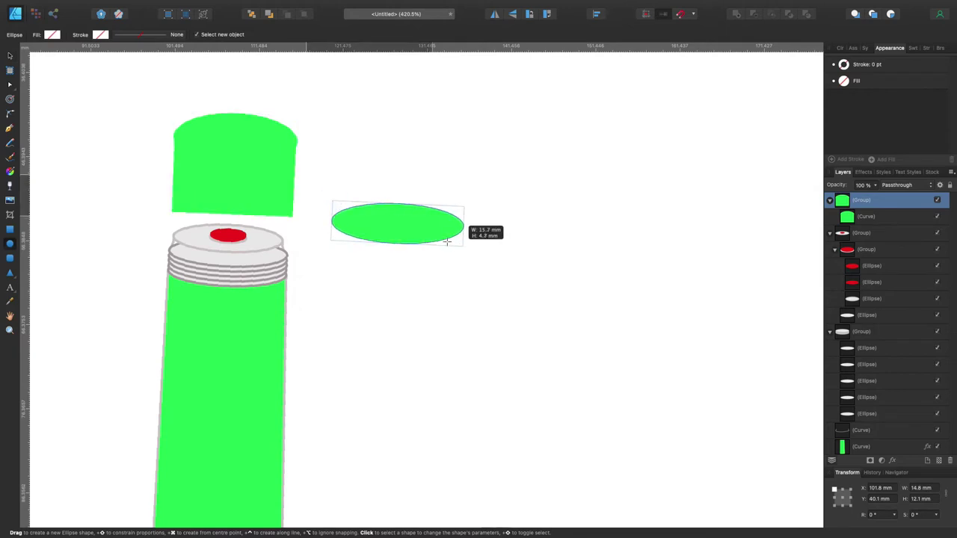
{"action": "key", "text": "v"}
{"action": "mouse_move", "coordinate": [399, 223]}
{"action": "left_mouse_down"}
{"action": "mouse_move", "coordinate": [241, 195]}
{"action": "mouse_move", "coordinate": [242, 213]}
{"action": "left_mouse_up"}
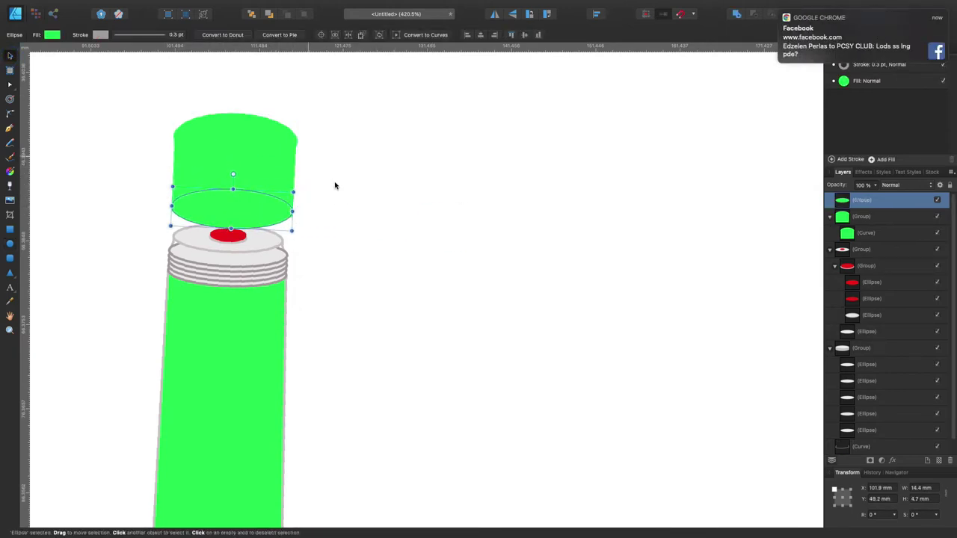
Step: Group the rim ellipse with the cap and move them up together
{"action": "left_click", "coordinate": [256, 166]}
{"action": "left_click", "coordinate": [251, 198]}
{"action": "left_click", "coordinate": [250, 174], "text": "shift"}
{"action": "key", "text": "ctrl+g"}
{"action": "left_click_drag", "start_coordinate": [250, 175], "coordinate": [254, 155]}
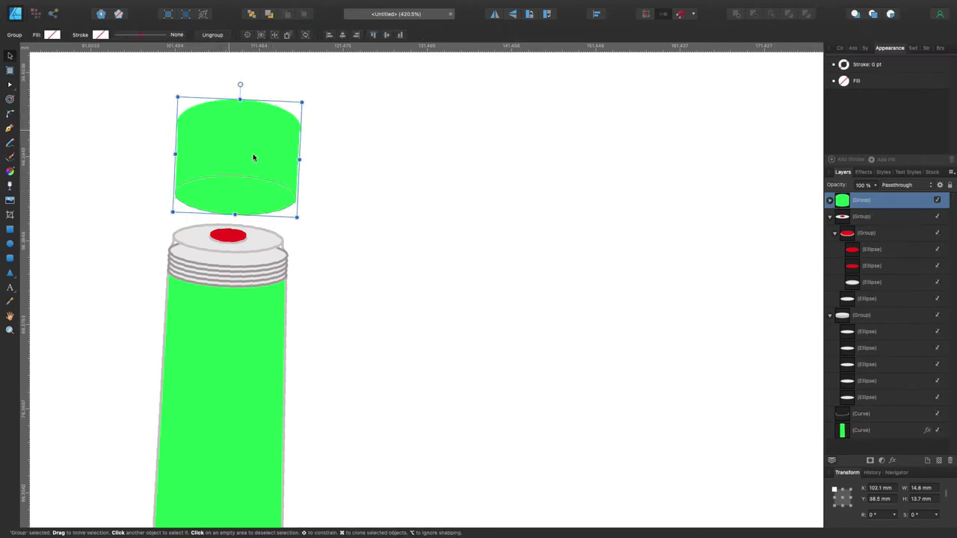
{"action": "double_click", "coordinate": [235, 212]}
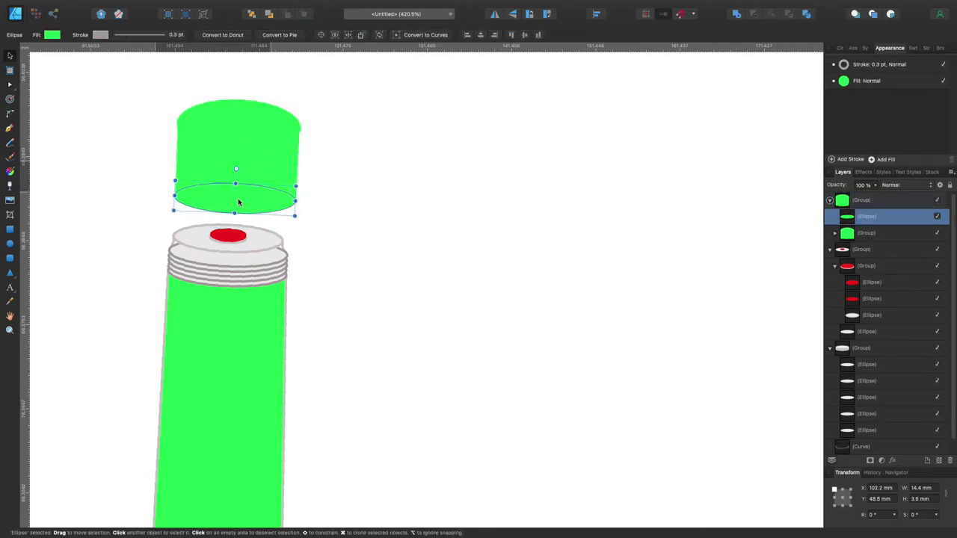
Step: Change the rim ellipse's outline colour and reposition the cap group up and right
{"action": "left_click", "coordinate": [231, 200]}
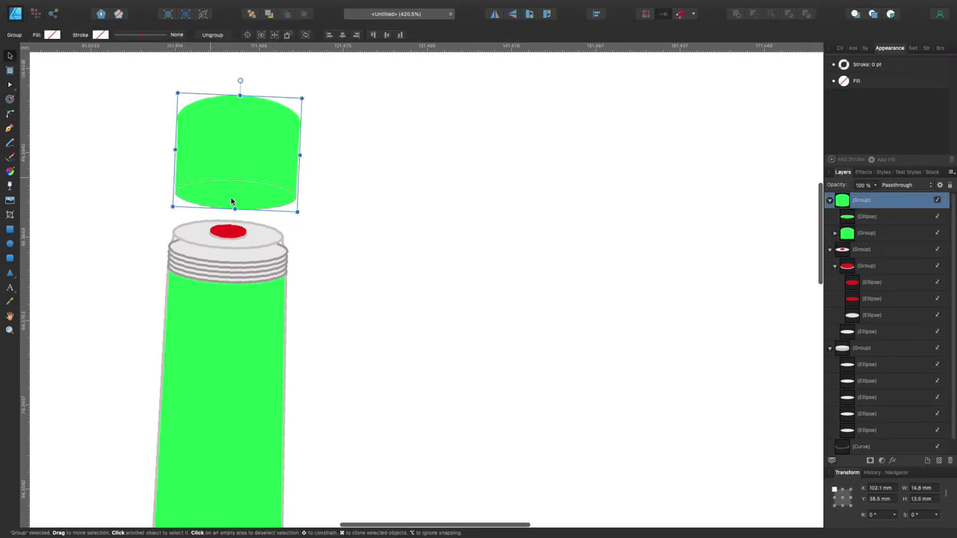
{"action": "double_click", "coordinate": [232, 197]}
{"action": "left_click", "coordinate": [843, 64]}
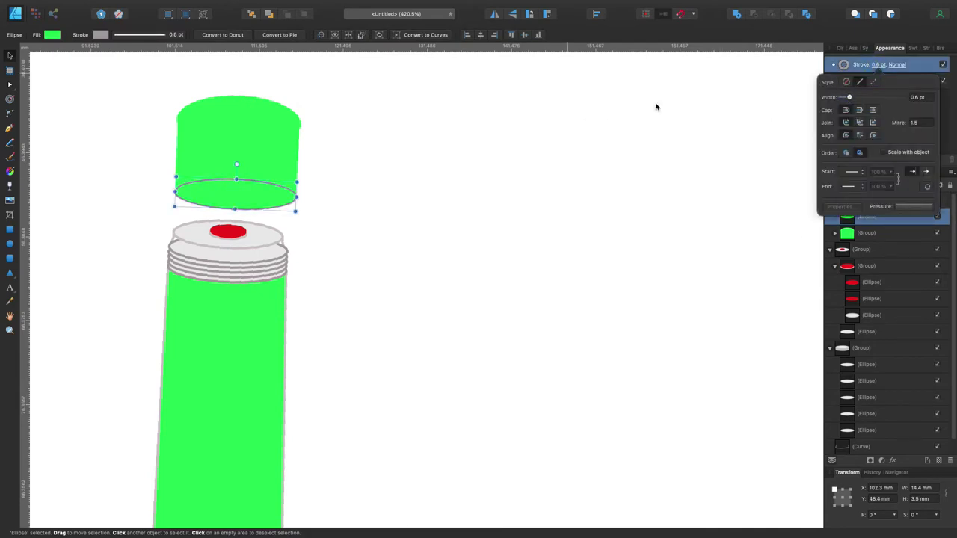
{"action": "left_click", "coordinate": [844, 64]}
{"action": "left_click", "coordinate": [852, 121]}
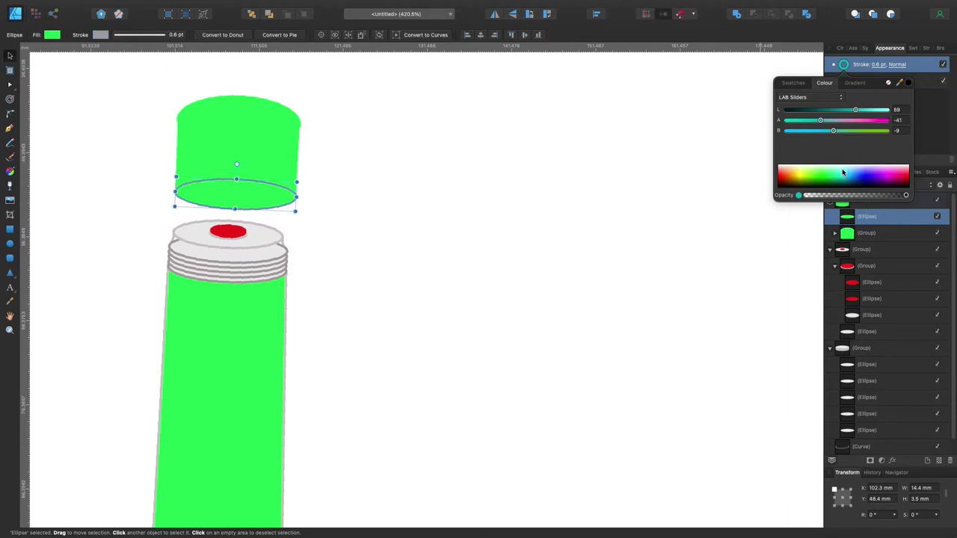
{"action": "left_click", "coordinate": [356, 114]}
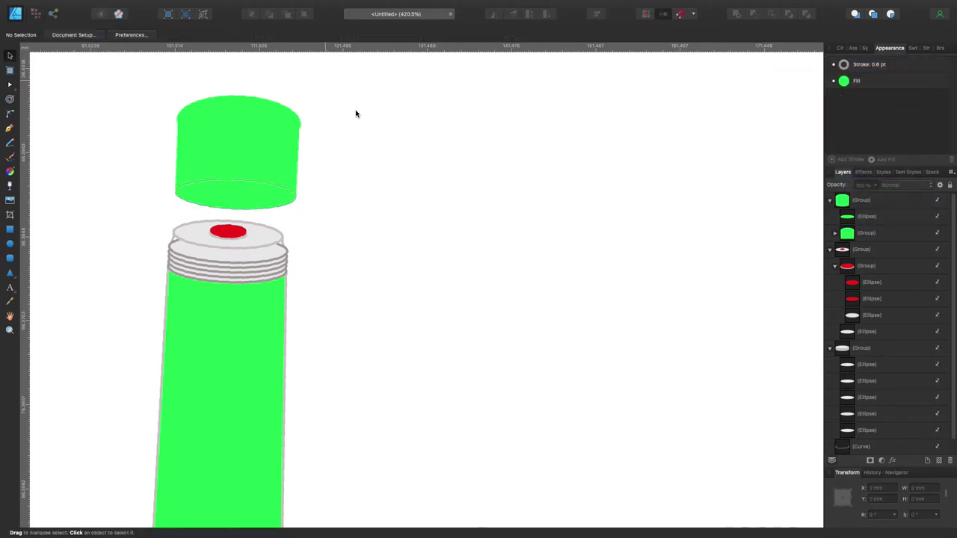
{"action": "left_click", "coordinate": [237, 123]}
{"action": "left_click_drag", "start_coordinate": [245, 96], "coordinate": [260, 87]}
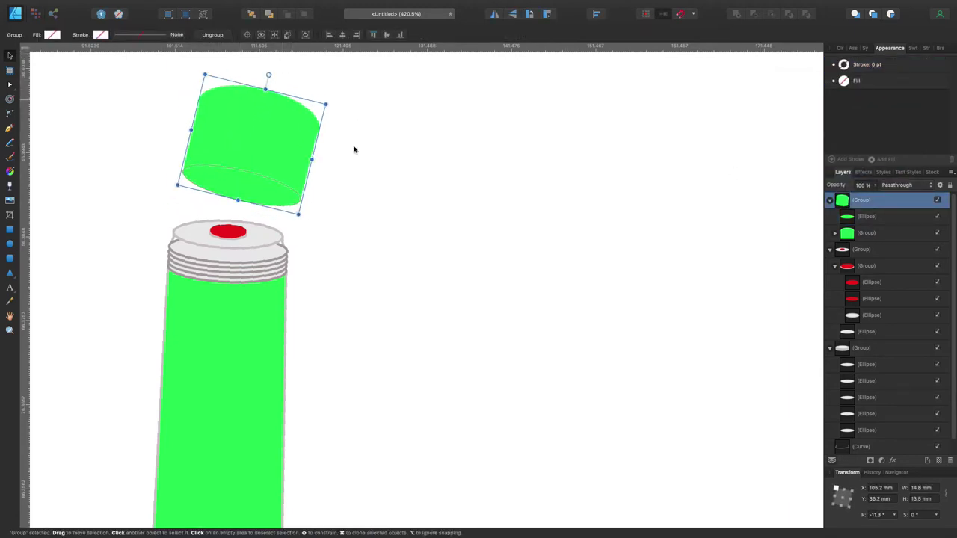
Step: Resize the cap's rim ellipse, narrowing it to 14.1 mm wide
{"action": "left_click", "coordinate": [353, 149]}
{"action": "left_click", "coordinate": [259, 104]}
{"action": "double_click", "coordinate": [241, 186]}
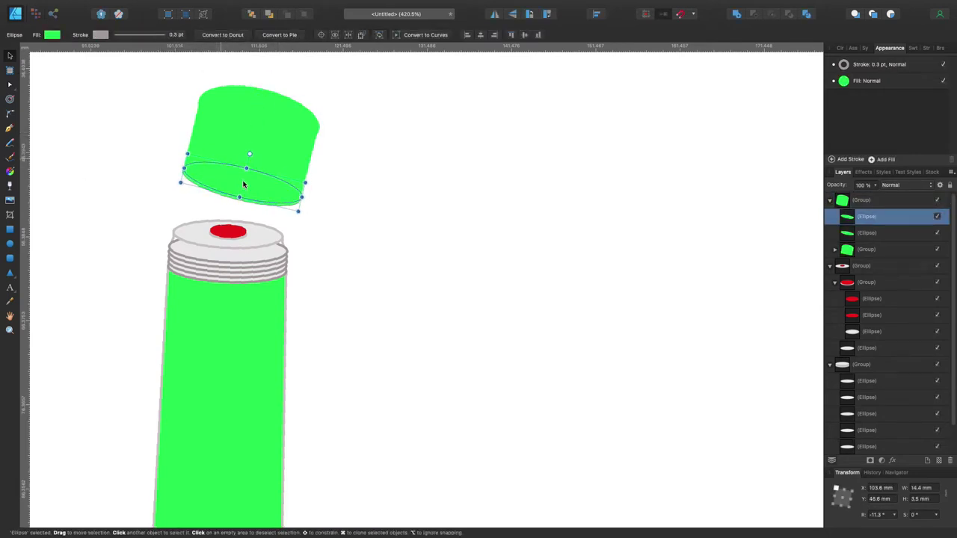
{"action": "left_click_drag", "start_coordinate": [244, 174], "coordinate": [240, 191]}
{"action": "scroll", "coordinate": [363, 195], "scroll_direction": "up", "scroll_amount": 5}
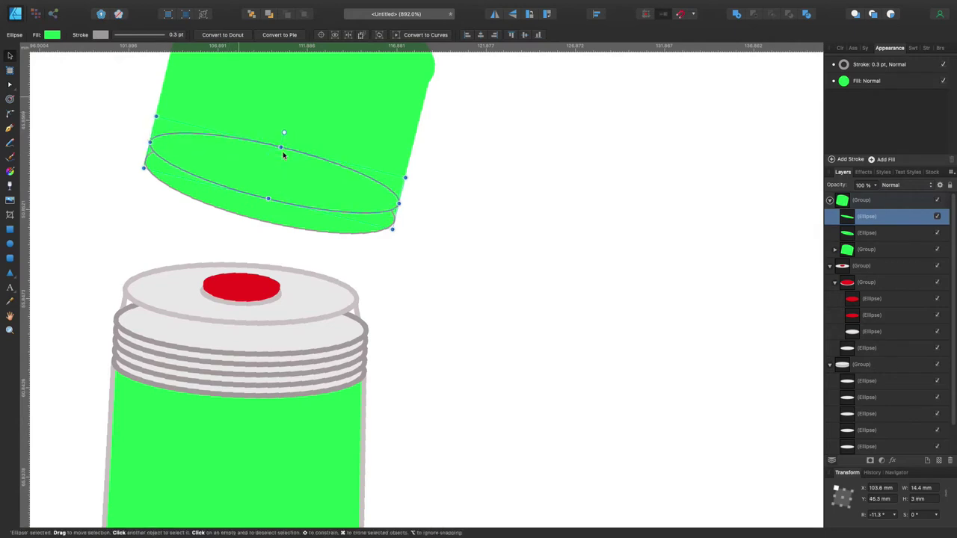
{"action": "left_click_drag", "start_coordinate": [396, 212], "coordinate": [394, 215]}
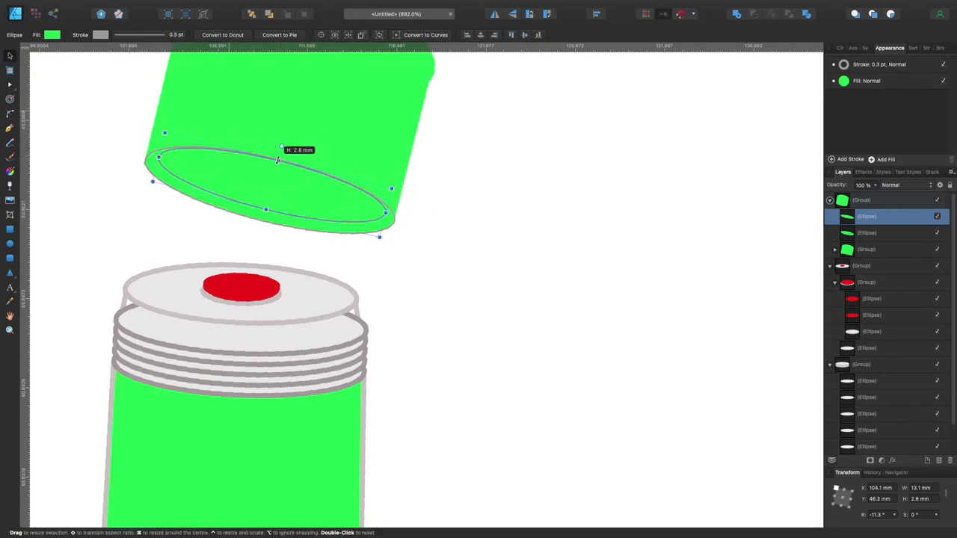
Step: Split the two rim ellipses into pieces and delete the unneeded top rim curve
{"action": "left_click", "coordinate": [474, 182]}
{"action": "left_click", "coordinate": [276, 192]}
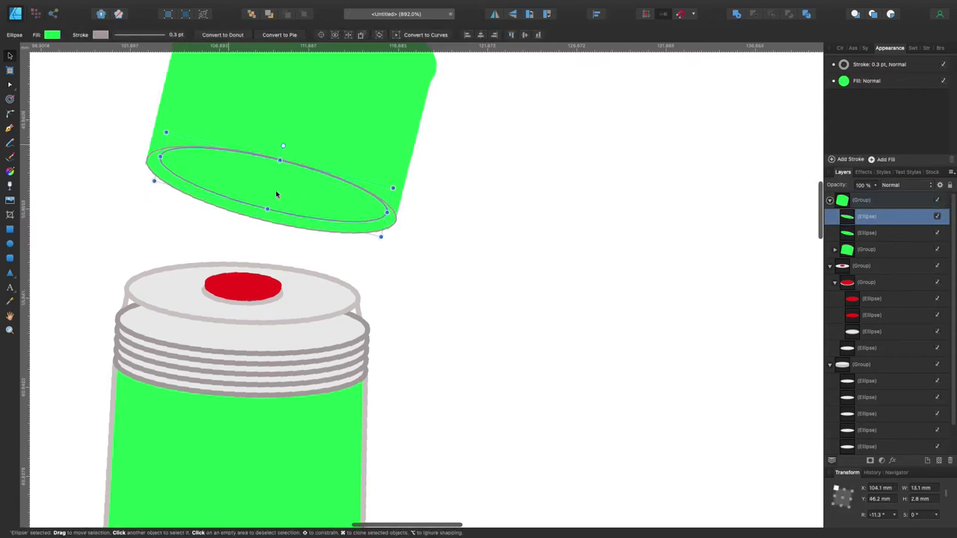
{"action": "left_click", "coordinate": [251, 214], "text": "shift"}
{"action": "left_click", "coordinate": [806, 14]}
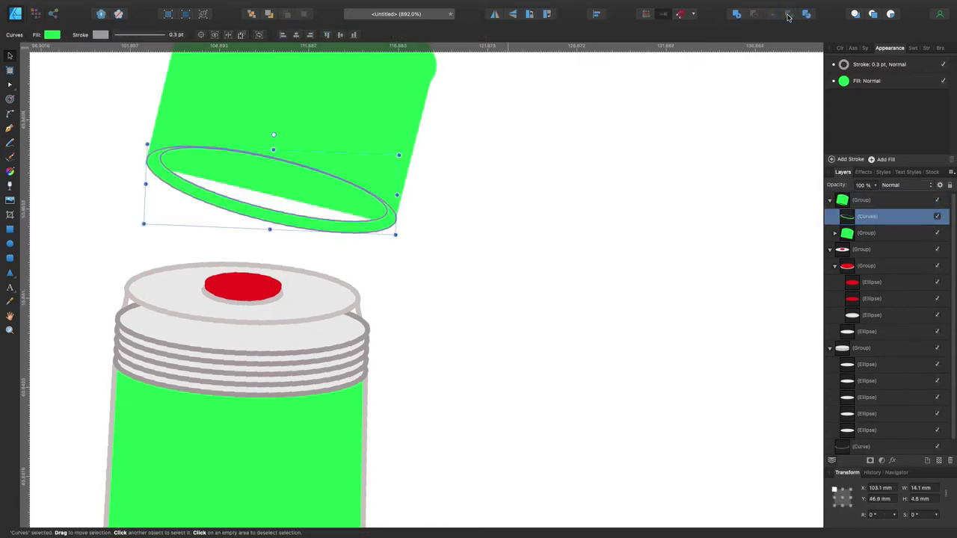
{"action": "left_click", "coordinate": [787, 17]}
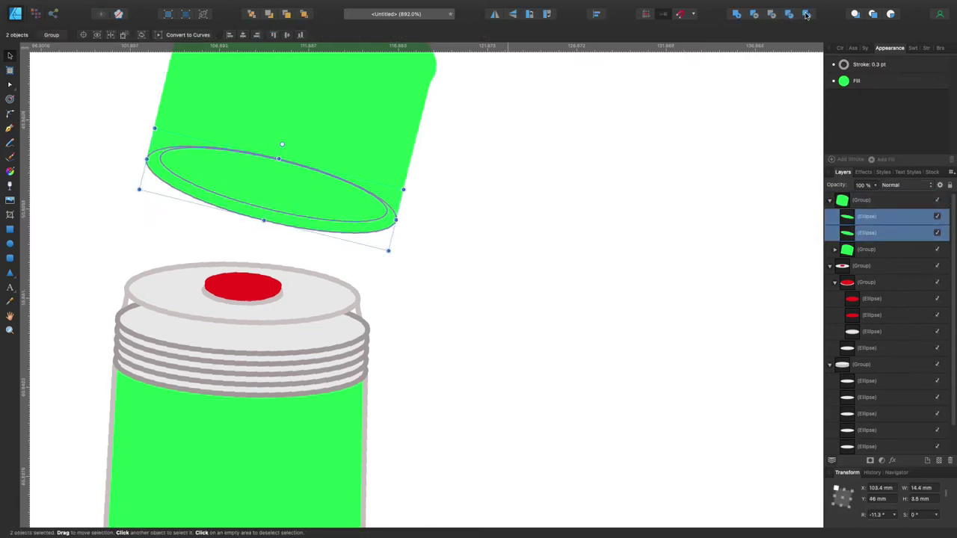
{"action": "left_click", "coordinate": [286, 181]}
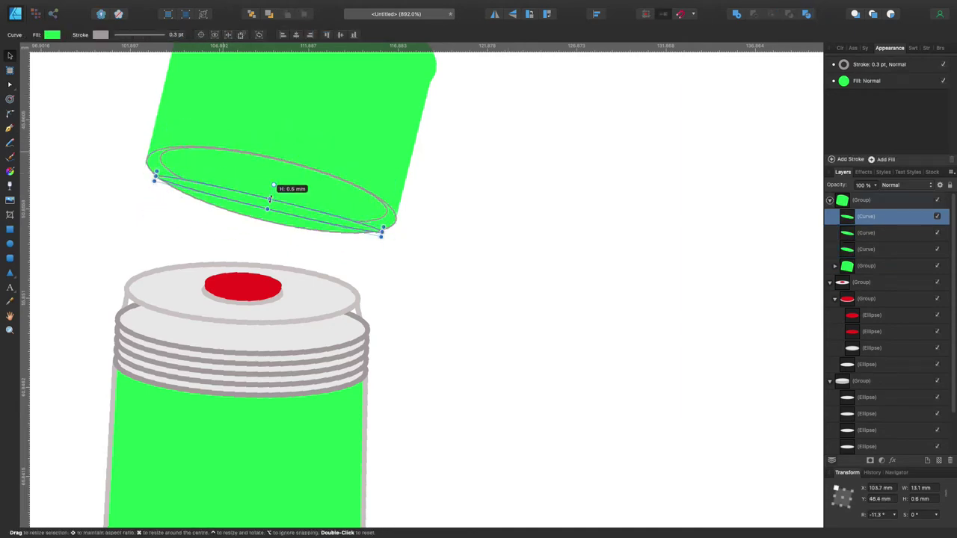
{"action": "left_click", "coordinate": [276, 196]}
{"action": "left_click_drag", "start_coordinate": [276, 196], "coordinate": [568, 203]}
{"action": "key", "text": "ctrl+z"}
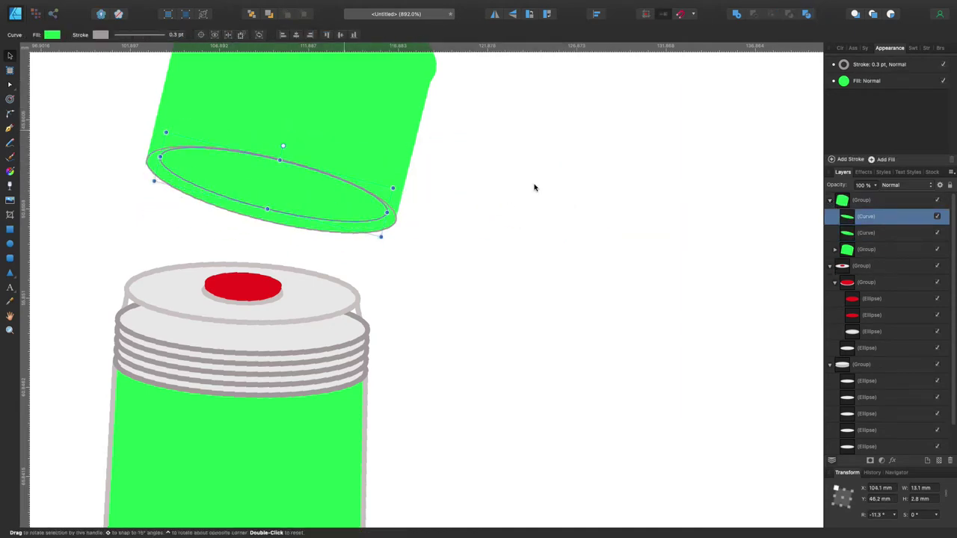
{"action": "key", "text": "Delete"}
Step: Give the rim ring a pale near-white fill and compare the change with undo/redo
{"action": "double_click", "coordinate": [289, 222]}
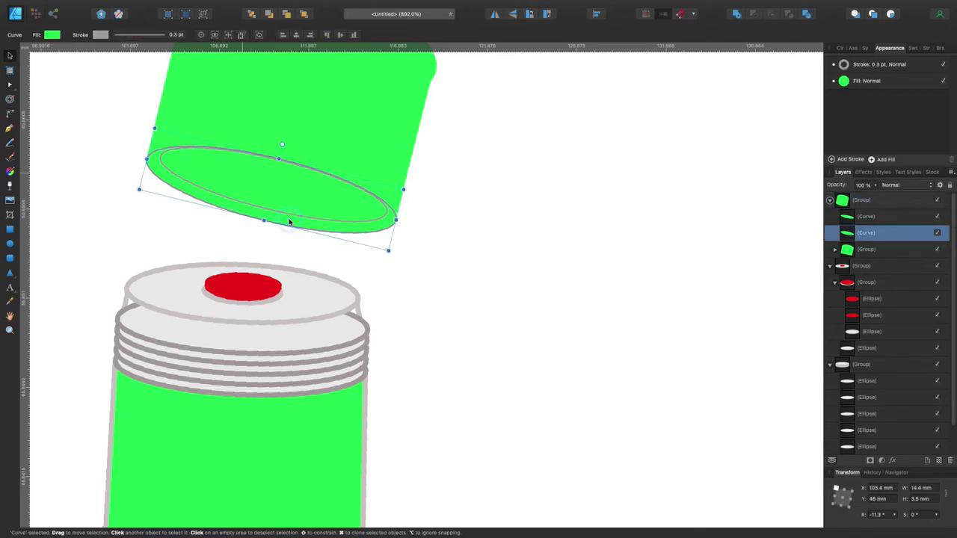
{"action": "left_click", "coordinate": [844, 80]}
{"action": "mouse_move", "coordinate": [807, 137]}
{"action": "left_mouse_down"}
{"action": "mouse_move", "coordinate": [834, 137]}
{"action": "mouse_move", "coordinate": [817, 137]}
{"action": "left_mouse_up"}
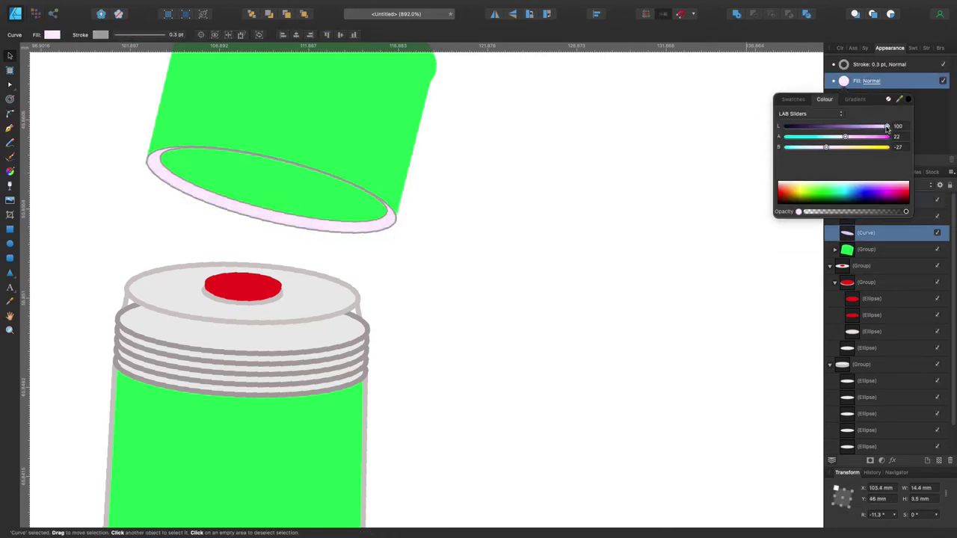
{"action": "left_click", "coordinate": [688, 160]}
{"action": "scroll", "coordinate": [680, 161], "scroll_direction": "down", "scroll_amount": 5}
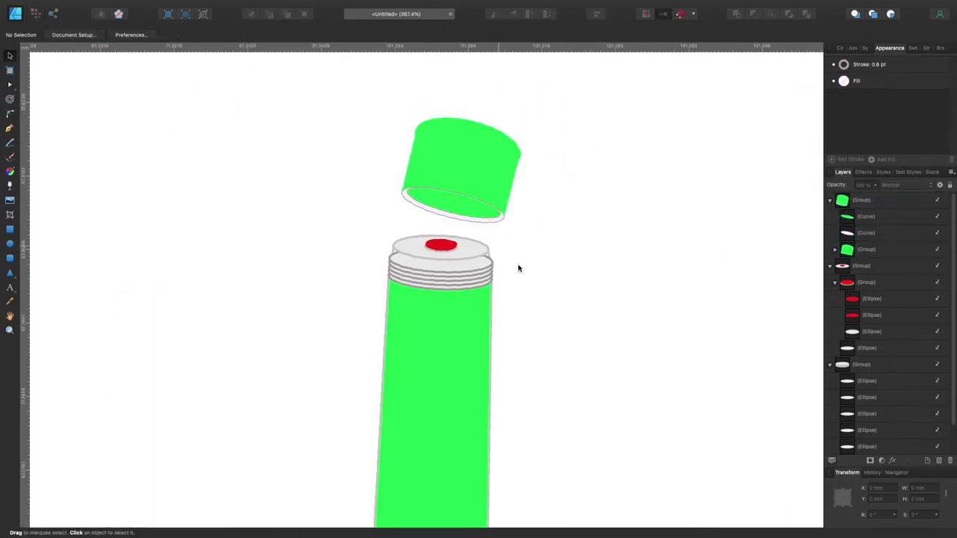
{"action": "key", "text": "ctrl+z"}
{"action": "key", "text": "ctrl+shift+z"}
{"action": "key", "text": "ctrl+z"}
{"action": "key", "text": "ctrl+shift+z"}
{"action": "scroll", "coordinate": [658, 182], "scroll_direction": "down", "scroll_amount": 4}
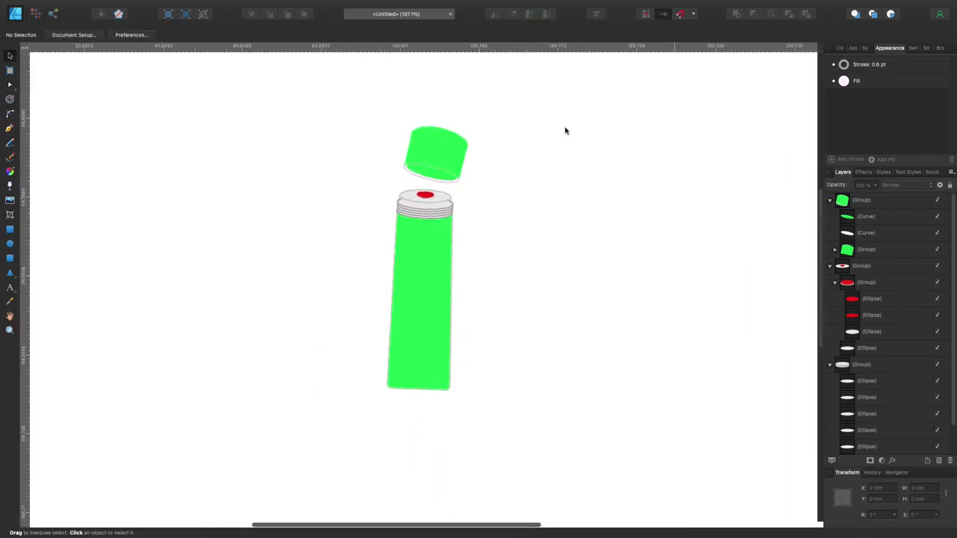
{"action": "scroll", "coordinate": [505, 207], "scroll_direction": "right", "scroll_amount": 2}
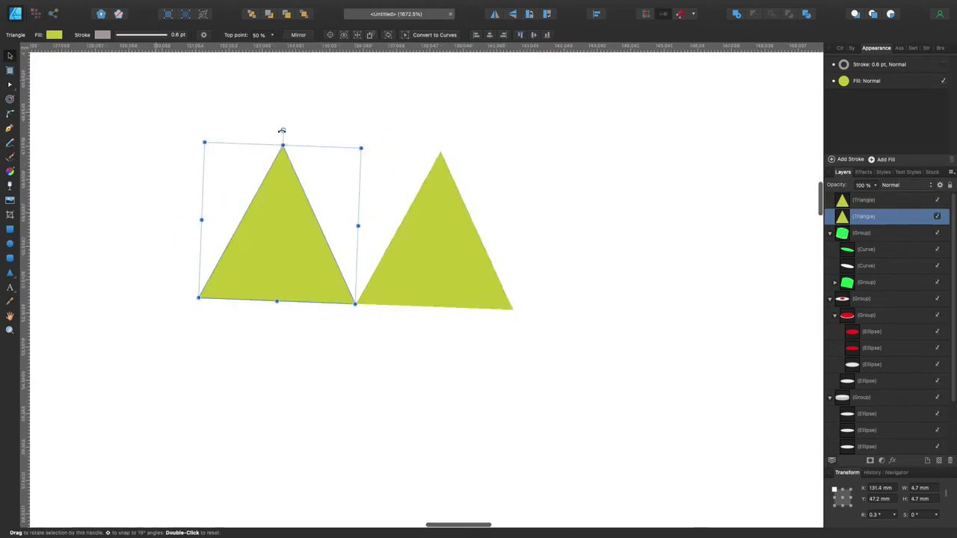
Step: Group the two triangles, rotate a copy 180°, and fill the copy near-black
{"action": "left_click", "coordinate": [274, 239]}
{"action": "left_click", "coordinate": [395, 250], "text": "shift"}
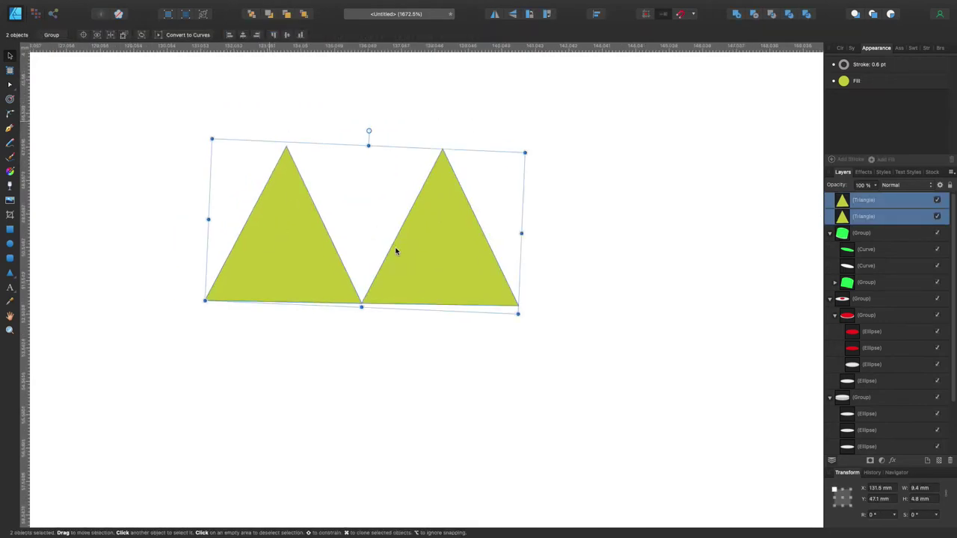
{"action": "key", "text": "ctrl+g"}
{"action": "mouse_move", "coordinate": [358, 131]}
{"action": "left_mouse_down"}
{"action": "mouse_move", "coordinate": [376, 243]}
{"action": "mouse_move", "coordinate": [427, 245]}
{"action": "left_mouse_up"}
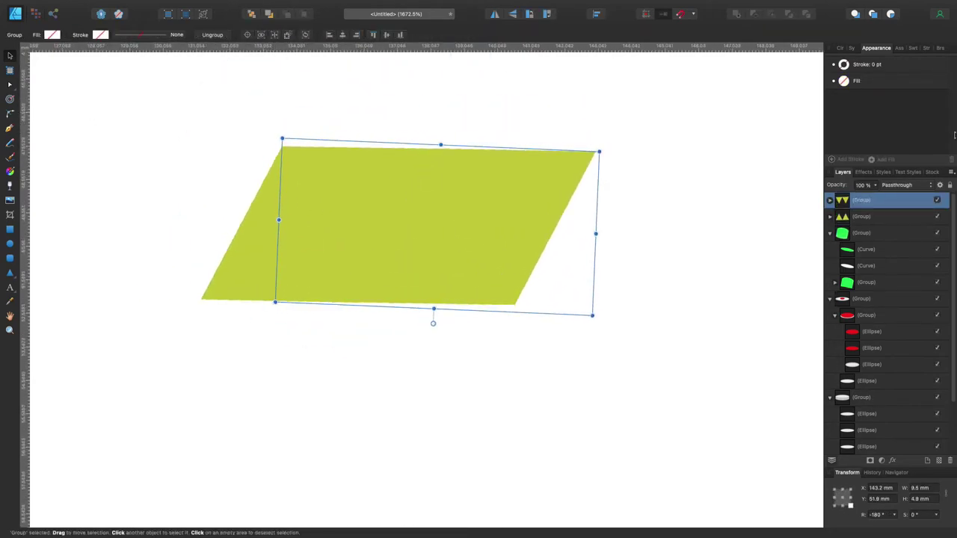
{"action": "left_click", "coordinate": [843, 80]}
{"action": "left_click", "coordinate": [857, 194]}
{"action": "left_click_drag", "start_coordinate": [857, 194], "coordinate": [906, 194]}
{"action": "left_click", "coordinate": [688, 171]}
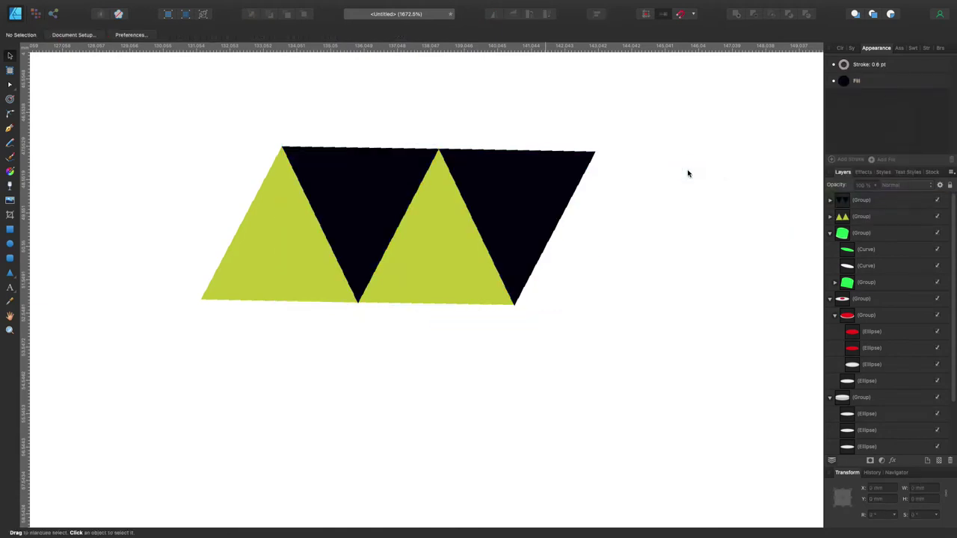
Step: Group the yellow-green and black triangle pairs into one row
{"action": "scroll", "coordinate": [688, 171], "scroll_direction": "up", "scroll_amount": 5}
{"action": "scroll", "coordinate": [683, 194], "scroll_direction": "down", "scroll_amount": 5}
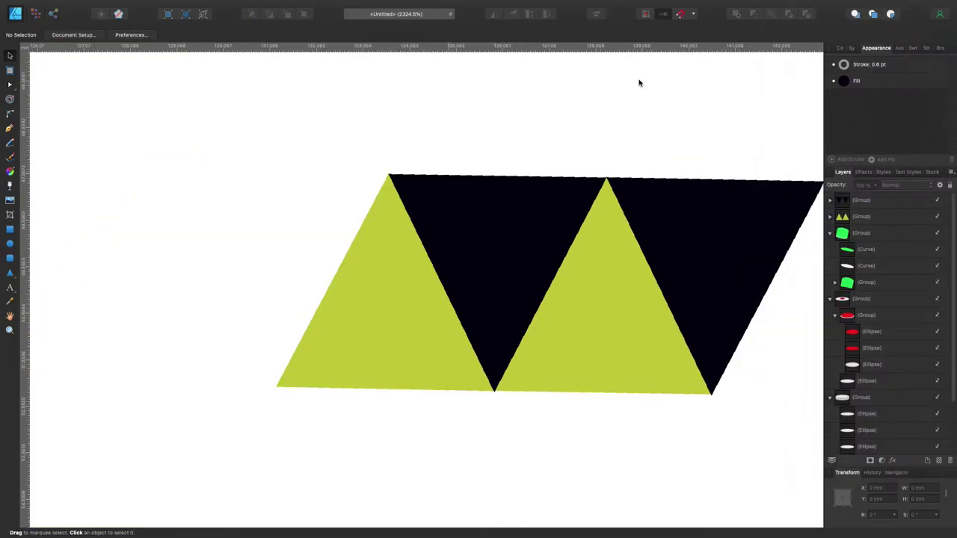
{"action": "scroll", "coordinate": [638, 81], "scroll_direction": "right", "scroll_amount": 3}
{"action": "left_click", "coordinate": [536, 207]}
{"action": "left_click_drag", "start_coordinate": [815, 265], "coordinate": [128, 96]}
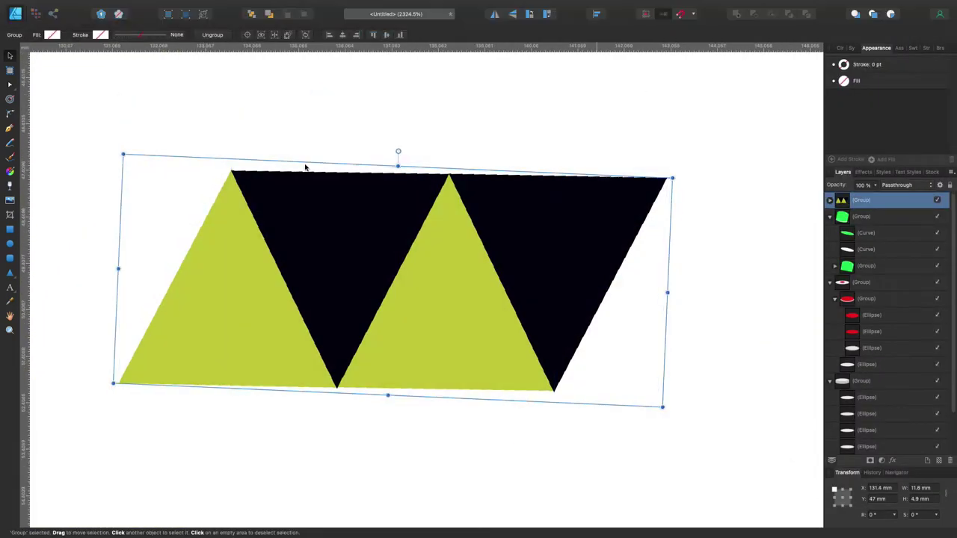
{"action": "key", "text": "ctrl+g"}
Step: Duplicate the triangle row downward, then copy the two-row block to make four rows
{"action": "left_click_drag", "start_coordinate": [598, 209], "coordinate": [461, 442]}
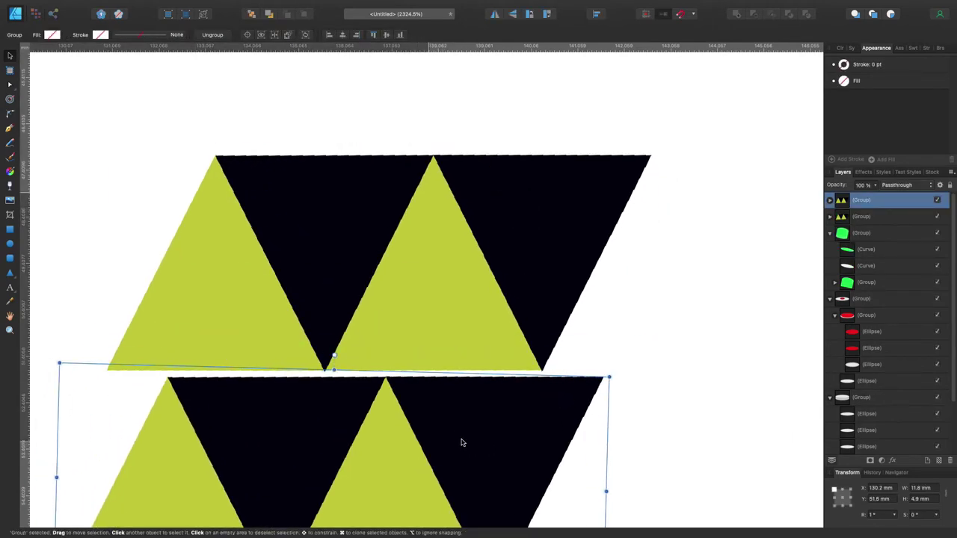
{"action": "scroll", "coordinate": [587, 380], "scroll_direction": "down", "scroll_amount": 3}
{"action": "left_click", "coordinate": [587, 380]}
{"action": "scroll", "coordinate": [483, 358], "scroll_direction": "up", "scroll_amount": 2}
{"action": "scroll", "coordinate": [483, 357], "scroll_direction": "down", "scroll_amount": 5}
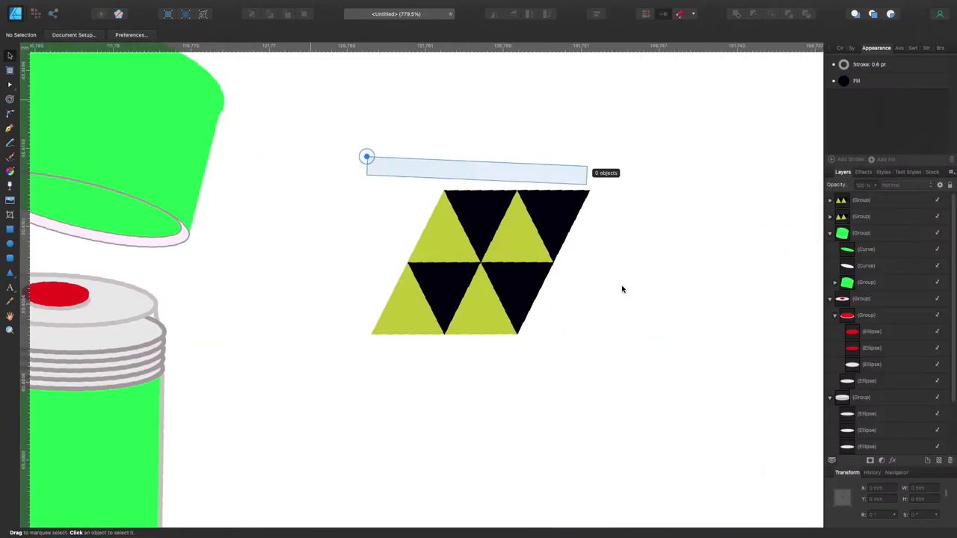
{"action": "left_click_drag", "start_coordinate": [366, 149], "coordinate": [598, 344]}
{"action": "scroll", "coordinate": [654, 275], "scroll_direction": "up", "scroll_amount": 3}
{"action": "scroll", "coordinate": [643, 277], "scroll_direction": "up", "scroll_amount": 3}
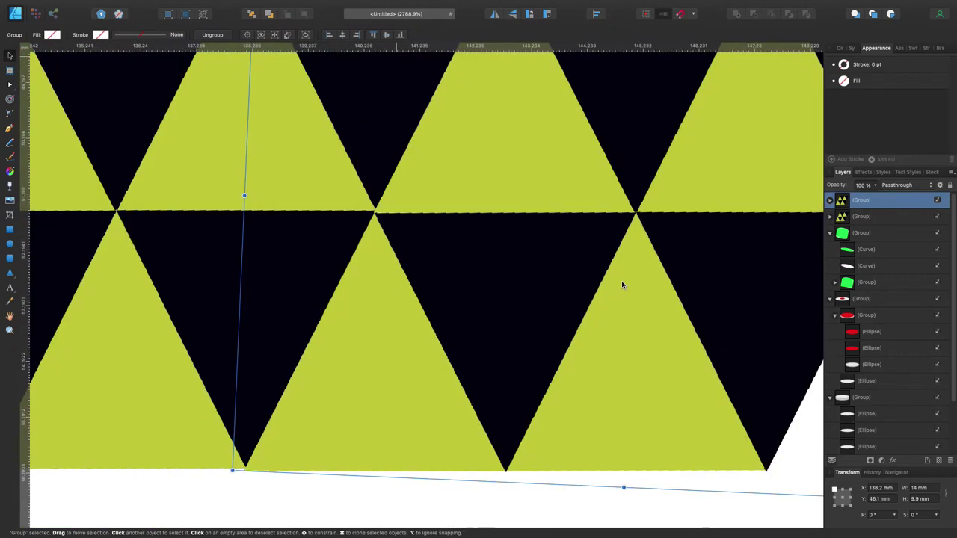
{"action": "scroll", "coordinate": [551, 266], "scroll_direction": "down", "scroll_amount": 2}
{"action": "left_click", "coordinate": [551, 266], "text": "shift"}
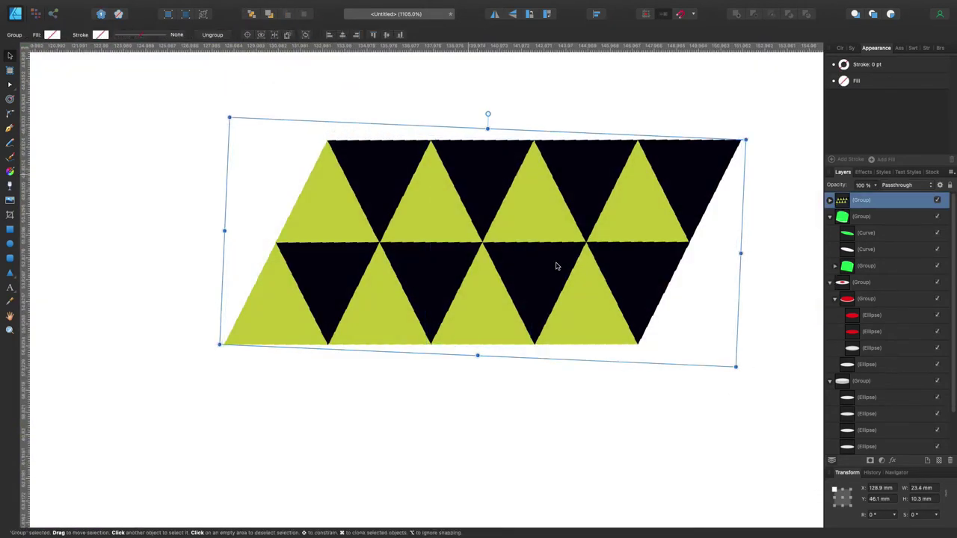
{"action": "left_click_drag", "start_coordinate": [556, 267], "coordinate": [453, 472]}
Step: Copy the whole triangle pattern below the original to extend it
{"action": "scroll", "coordinate": [395, 106], "scroll_direction": "up", "scroll_amount": 2}
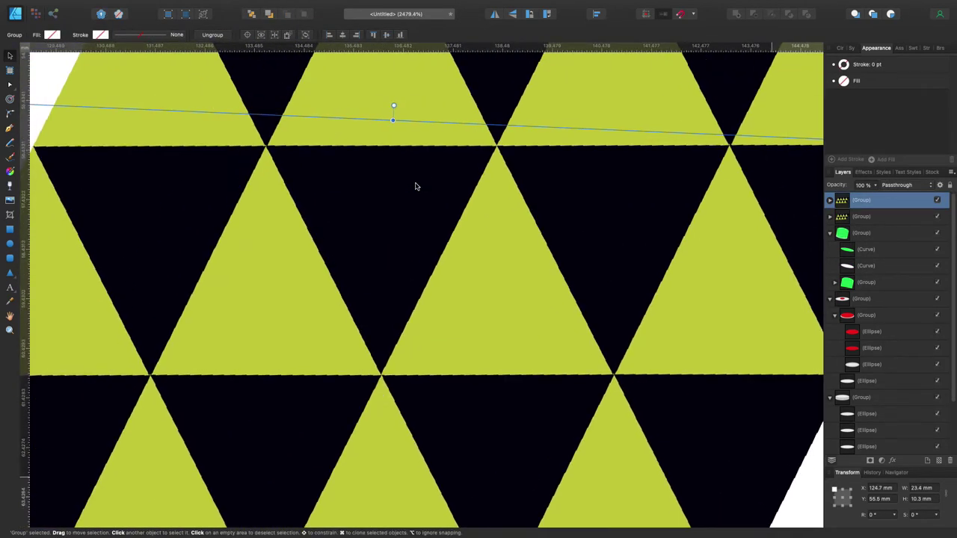
{"action": "scroll", "coordinate": [414, 186], "scroll_direction": "down", "scroll_amount": 4}
{"action": "left_click_drag", "start_coordinate": [465, 239], "coordinate": [419, 451]}
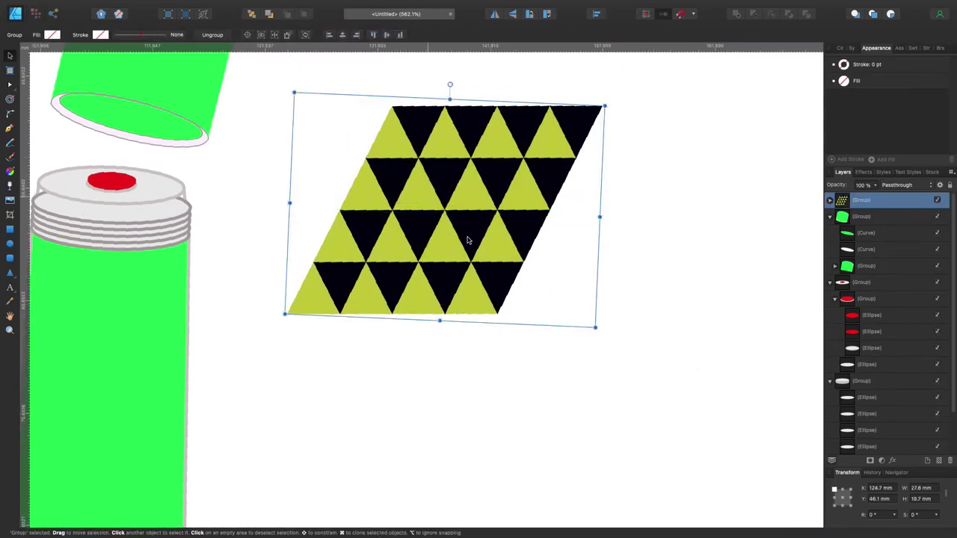
{"action": "scroll", "coordinate": [420, 448], "scroll_direction": "up", "scroll_amount": 4}
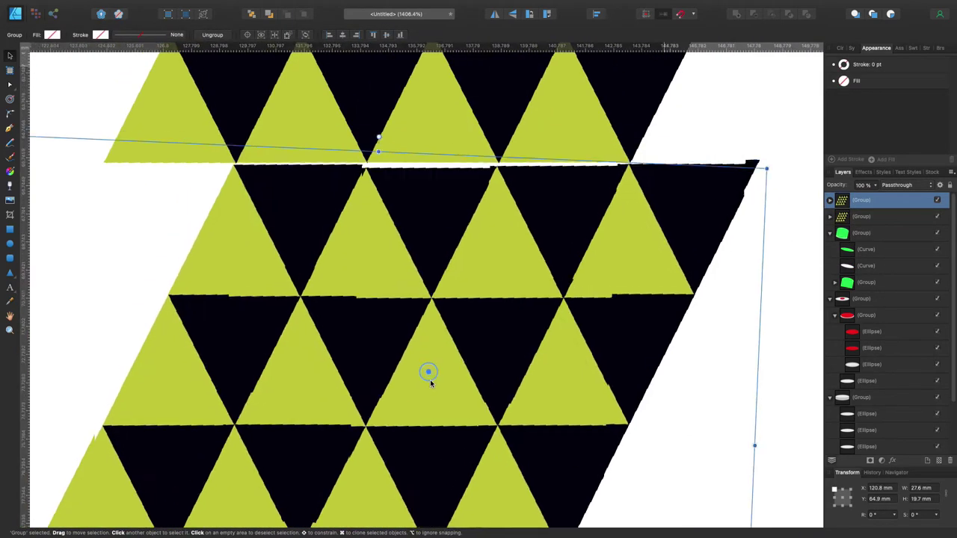
{"action": "scroll", "coordinate": [559, 361], "scroll_direction": "down", "scroll_amount": 5}
{"action": "scroll", "coordinate": [523, 299], "scroll_direction": "down", "scroll_amount": 3}
Step: Select the pattern sections together and move the pattern over the bottle body
{"action": "mouse_move", "coordinate": [479, 224]}
{"action": "left_mouse_down"}
{"action": "mouse_move", "coordinate": [462, 357]}
{"action": "mouse_move", "coordinate": [602, 192]}
{"action": "left_mouse_up"}
{"action": "scroll", "coordinate": [461, 356], "scroll_direction": "down", "scroll_amount": 3}
{"action": "left_click", "coordinate": [880, 216], "text": "shift"}
{"action": "key", "text": "super+alt+0"}
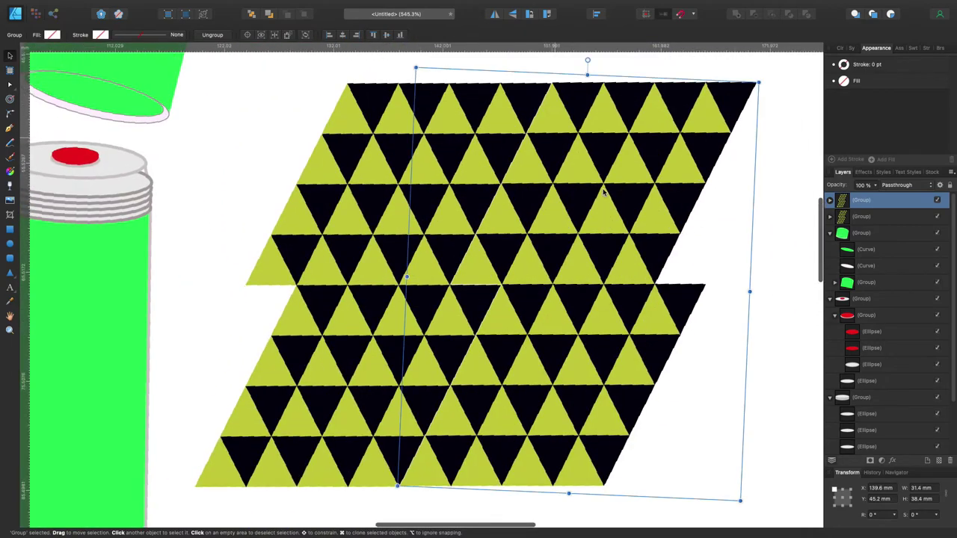
{"action": "scroll", "coordinate": [491, 229], "scroll_direction": "down", "scroll_amount": 3}
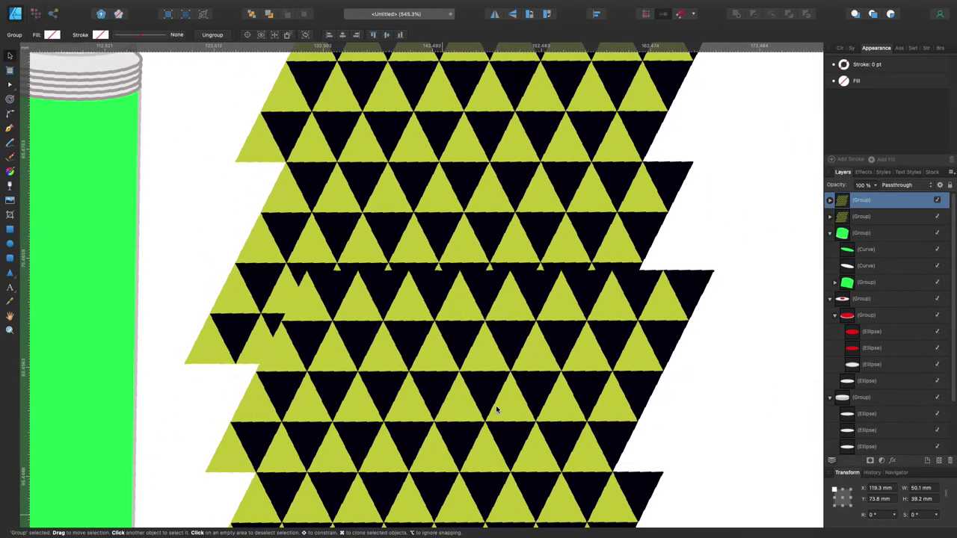
{"action": "mouse_move", "coordinate": [496, 411]}
{"action": "left_mouse_down"}
{"action": "mouse_move", "coordinate": [458, 330]}
{"action": "mouse_move", "coordinate": [441, 326]}
{"action": "left_mouse_up"}
{"action": "scroll", "coordinate": [441, 327], "scroll_direction": "up", "scroll_amount": 3}
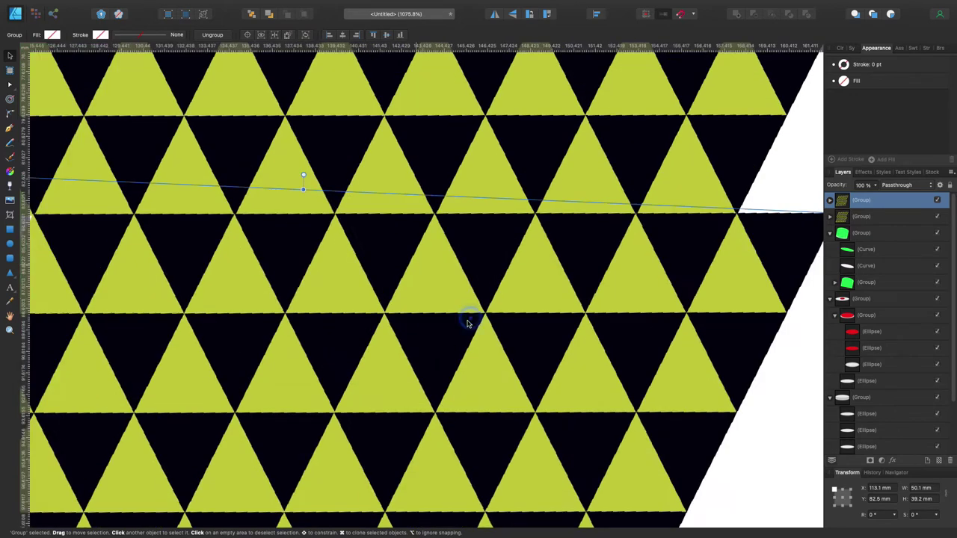
{"action": "scroll", "coordinate": [604, 224], "scroll_direction": "down", "scroll_amount": 7}
{"action": "left_click_drag", "start_coordinate": [604, 224], "coordinate": [443, 224]}
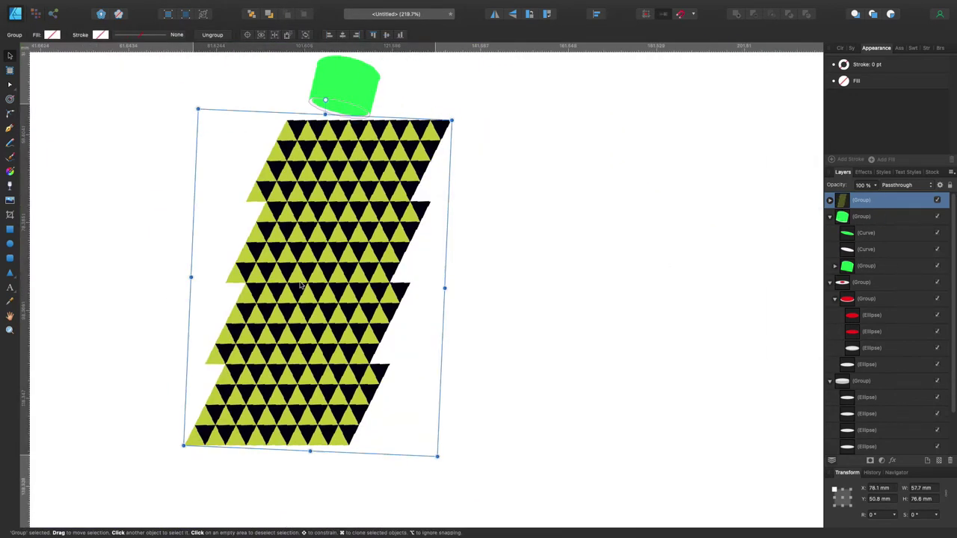
Step: Clip the triangle pattern inside the bottle body and move a pattern copy into the cap's layers
{"action": "left_click_drag", "start_coordinate": [848, 441], "coordinate": [890, 284]}
{"action": "scroll", "coordinate": [568, 280], "scroll_direction": "up", "scroll_amount": 3}
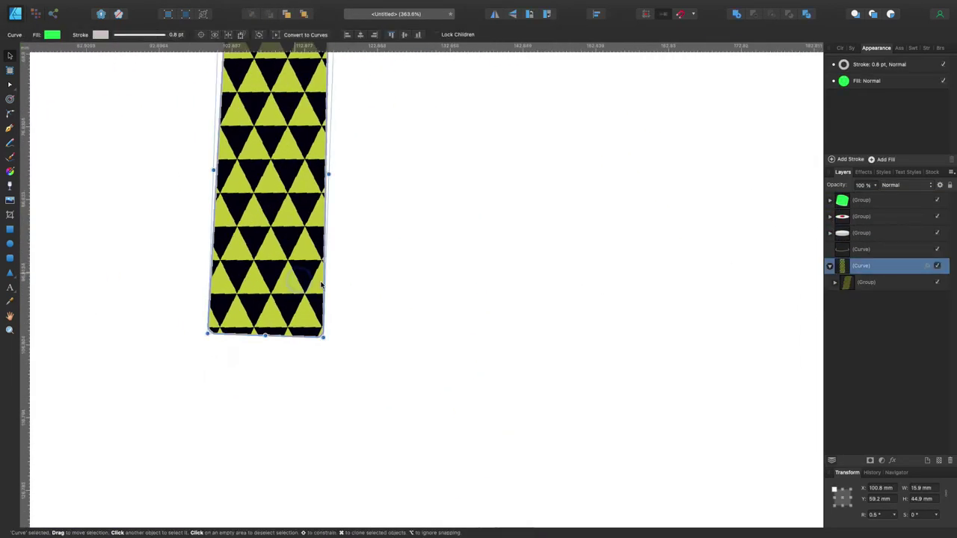
{"action": "left_click", "coordinate": [861, 284]}
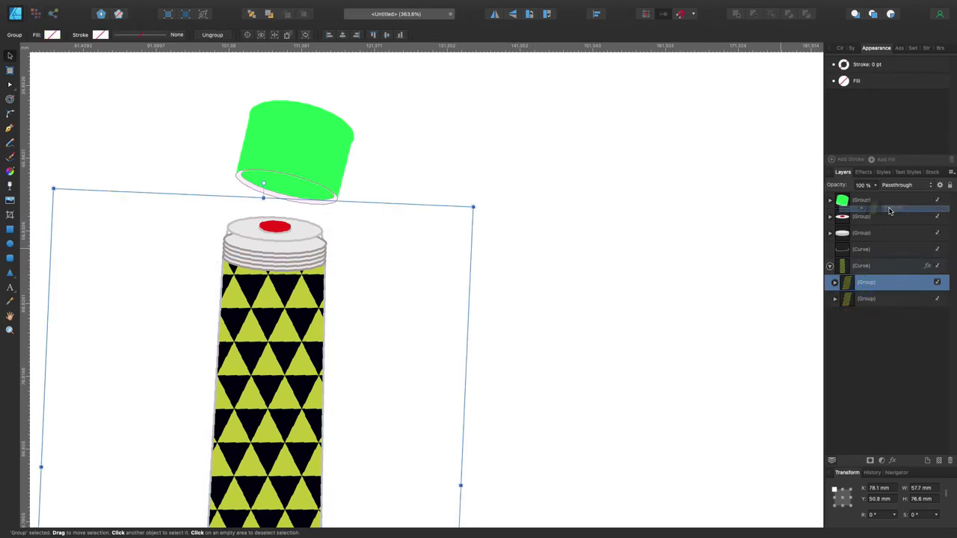
{"action": "left_click_drag", "start_coordinate": [864, 297], "coordinate": [830, 353]}
{"action": "left_click", "coordinate": [861, 282]}
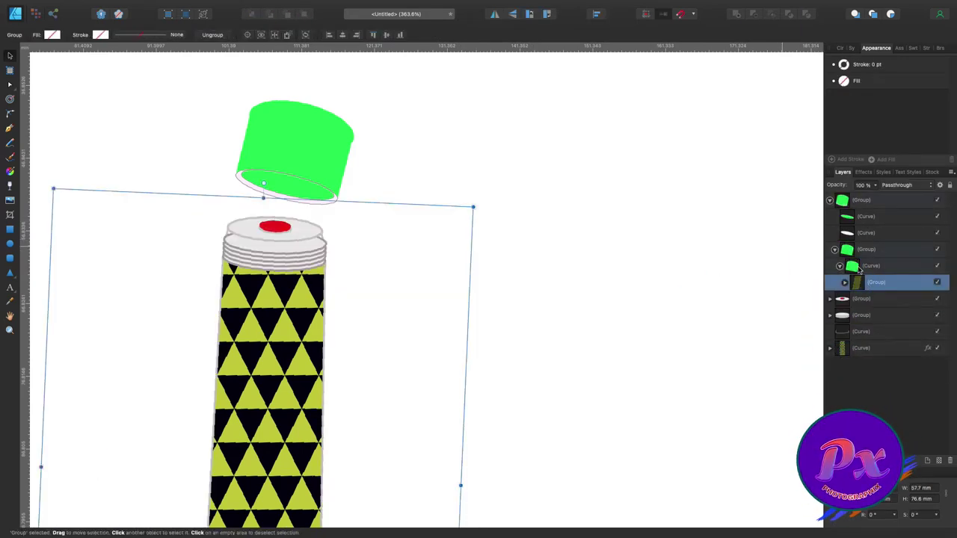
{"action": "left_click", "coordinate": [871, 266]}
Step: Group the bottle body layers and rename the new group as body
{"action": "left_click", "coordinate": [869, 281]}
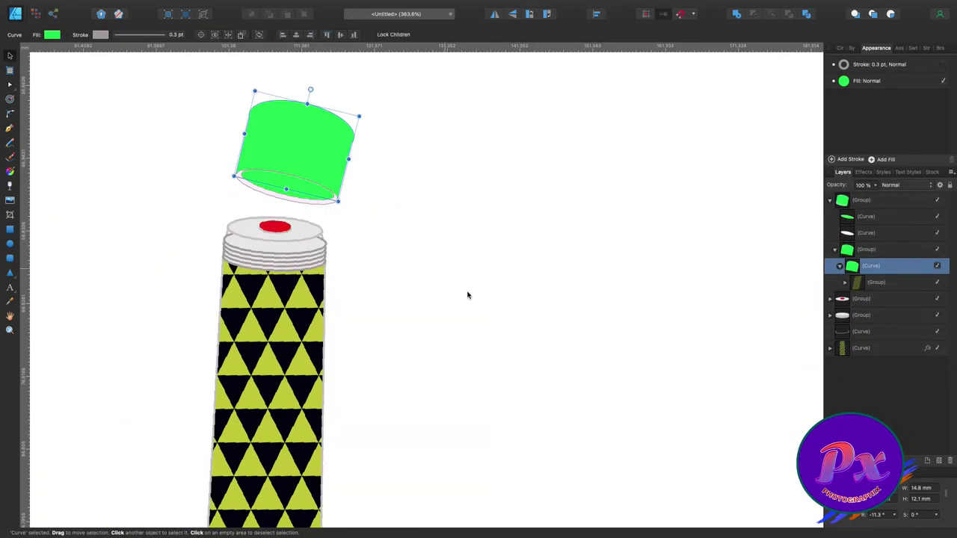
{"action": "scroll", "coordinate": [468, 294], "scroll_direction": "down", "scroll_amount": 3}
{"action": "left_click", "coordinate": [861, 298]}
{"action": "left_click", "coordinate": [861, 349], "text": "shift"}
{"action": "key", "text": "ctrl+g"}
{"action": "double_click", "coordinate": [868, 299]}
{"action": "type", "text": "BO"}
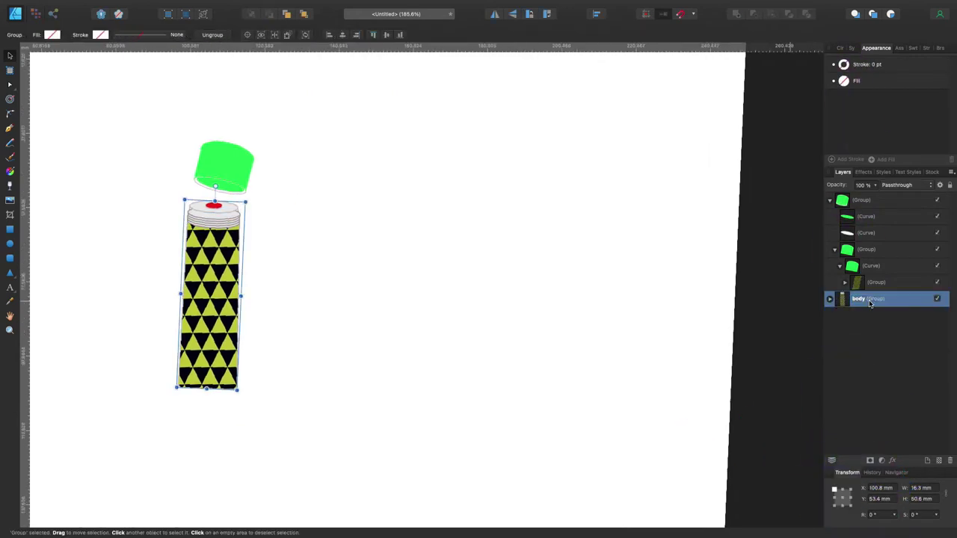
Step: Clip the pattern copy inside the green cap shape
{"action": "left_click", "coordinate": [867, 200]}
{"action": "left_click", "coordinate": [829, 201]}
{"action": "left_click", "coordinate": [869, 264]}
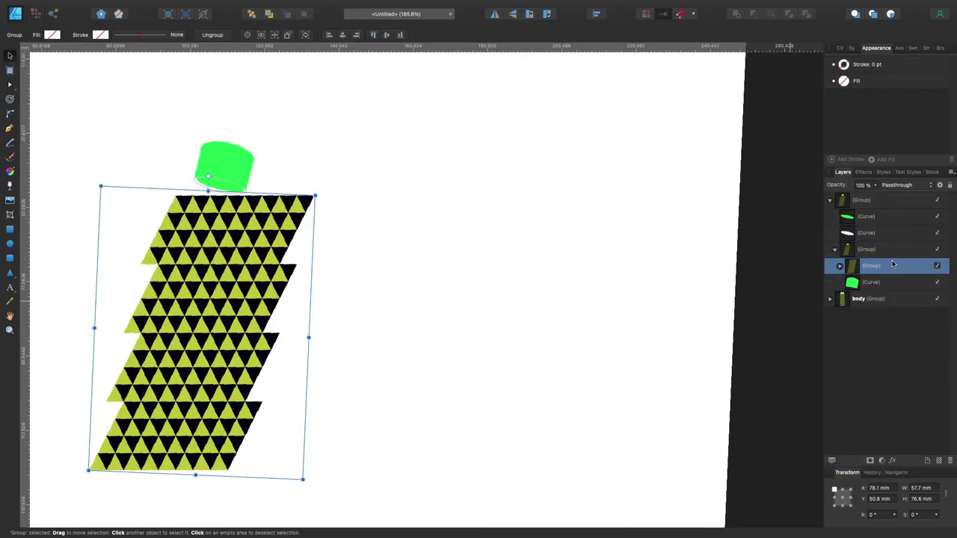
{"action": "mouse_move", "coordinate": [870, 264]}
{"action": "left_mouse_down"}
{"action": "mouse_move", "coordinate": [870, 224]}
{"action": "mouse_move", "coordinate": [870, 282]}
{"action": "mouse_move", "coordinate": [867, 216]}
{"action": "left_mouse_up"}
{"action": "left_click", "coordinate": [573, 292]}
{"action": "scroll", "coordinate": [576, 287], "scroll_direction": "up", "scroll_amount": 3}
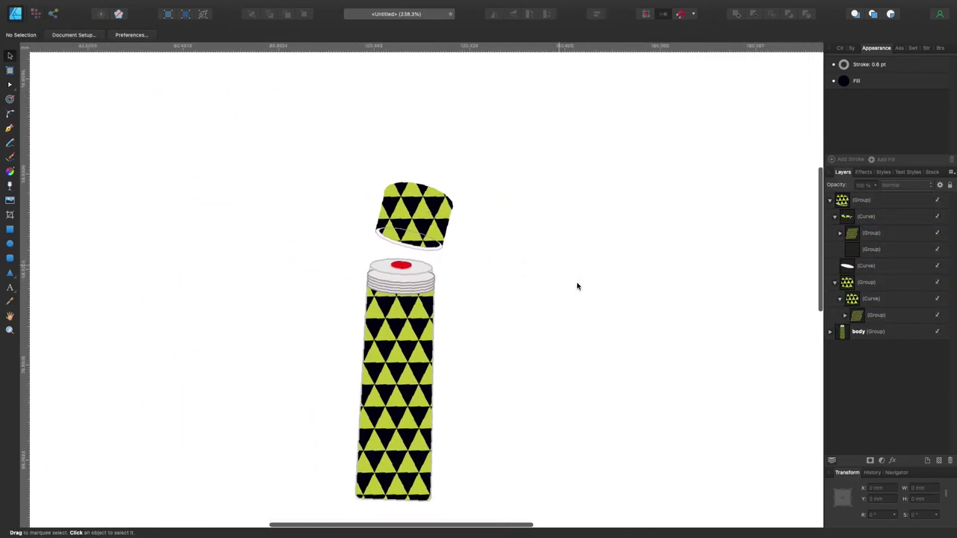
Step: Enlarge the bottle body and cap, and tilt the cap by about 11 degrees
{"action": "scroll", "coordinate": [577, 286], "scroll_direction": "down", "scroll_amount": 3}
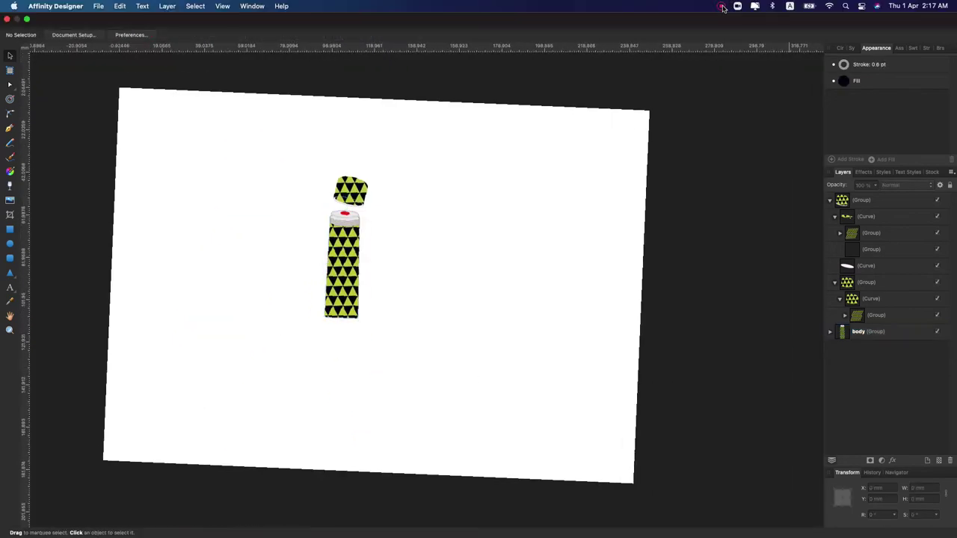
{"action": "left_click", "coordinate": [342, 284]}
{"action": "left_click_drag", "start_coordinate": [359, 318], "coordinate": [388, 410]}
{"action": "left_click", "coordinate": [351, 187]}
{"action": "left_click", "coordinate": [415, 193]}
{"action": "mouse_move", "coordinate": [368, 178]}
{"action": "left_mouse_down"}
{"action": "mouse_move", "coordinate": [397, 154]}
{"action": "mouse_move", "coordinate": [407, 158]}
{"action": "left_mouse_up"}
{"action": "scroll", "coordinate": [414, 193], "scroll_direction": "down", "scroll_amount": 1}
{"action": "left_click", "coordinate": [374, 269]}
{"action": "left_click", "coordinate": [381, 149]}
{"action": "left_click_drag", "start_coordinate": [382, 110], "coordinate": [396, 112]}
{"action": "left_click", "coordinate": [275, 132]}
Step: Name the top lid group 'cap' in the Layers list
{"action": "key", "text": "m"}
{"action": "scroll", "coordinate": [284, 113], "scroll_direction": "down", "scroll_amount": 2}
{"action": "scroll", "coordinate": [284, 113], "scroll_direction": "up", "scroll_amount": 3}
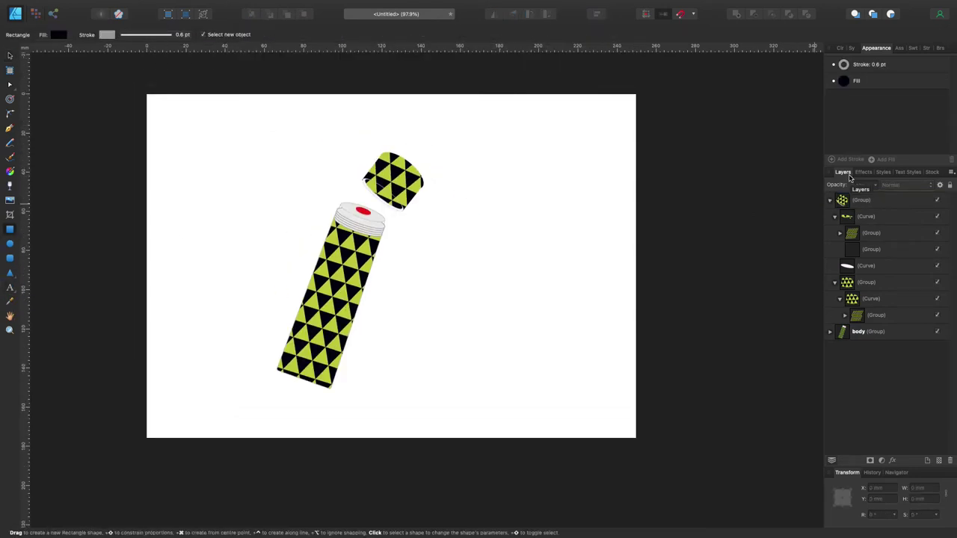
{"action": "left_click", "coordinate": [828, 201]}
{"action": "double_click", "coordinate": [861, 200]}
{"action": "type", "text": "cap"}
{"action": "key", "text": "Return"}
Step: Draw a 250 × 176.4 mm page-sized rectangle behind the bottle, filled periwinkle blue
{"action": "left_click_drag", "start_coordinate": [146, 95], "coordinate": [230, 140]}
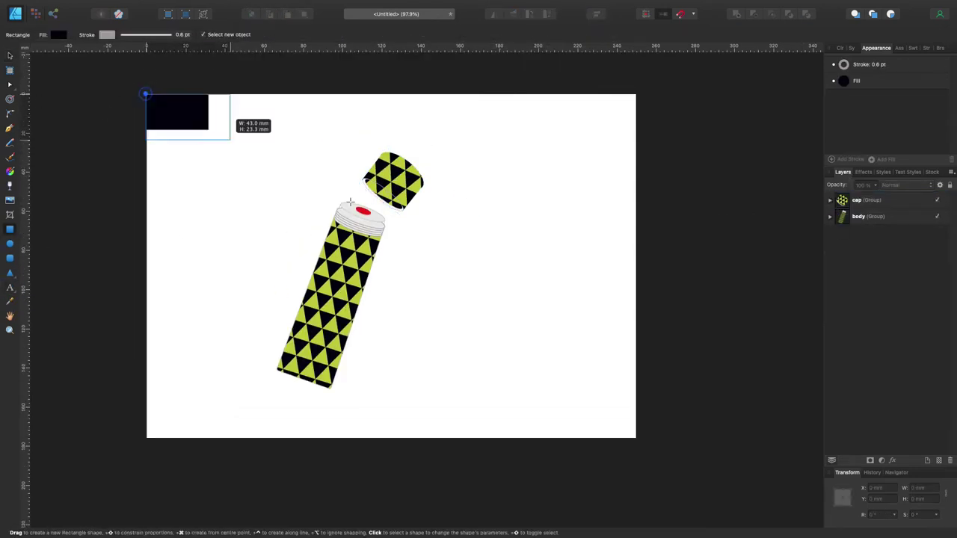
{"action": "left_click_drag", "start_coordinate": [350, 203], "coordinate": [635, 438]}
{"action": "key", "text": "ctrl+shift+bracketleft"}
{"action": "left_click", "coordinate": [843, 80]}
{"action": "left_click", "coordinate": [882, 193]}
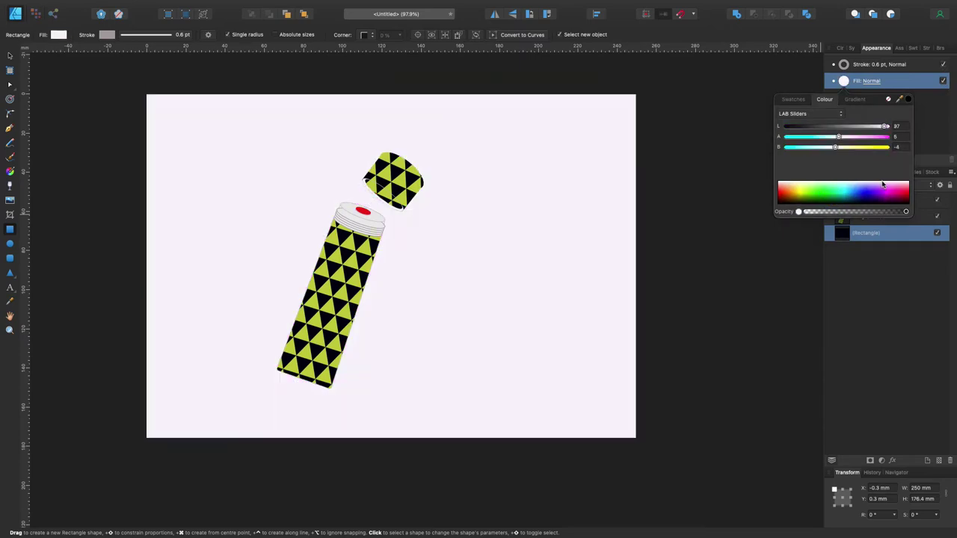
{"action": "mouse_move", "coordinate": [882, 184]}
{"action": "left_mouse_down"}
{"action": "mouse_move", "coordinate": [860, 189]}
{"action": "mouse_move", "coordinate": [869, 185]}
{"action": "left_mouse_up"}
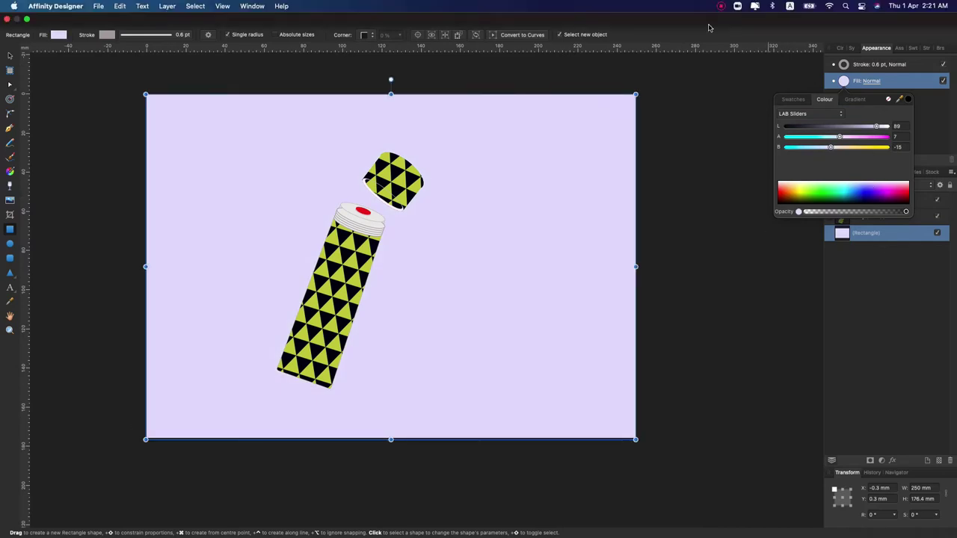
{"action": "left_click", "coordinate": [859, 189]}
Step: Widen the bottle body slightly and enable its 3D effect with a larger radius
{"action": "key", "text": "v"}
{"action": "left_click", "coordinate": [337, 299]}
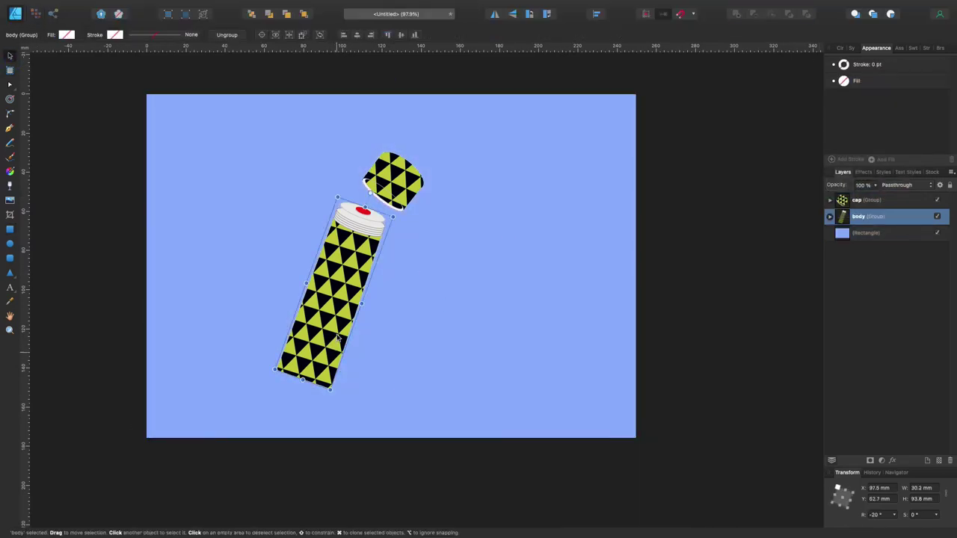
{"action": "left_click_drag", "start_coordinate": [367, 301], "coordinate": [362, 303]}
{"action": "left_click", "coordinate": [863, 172]}
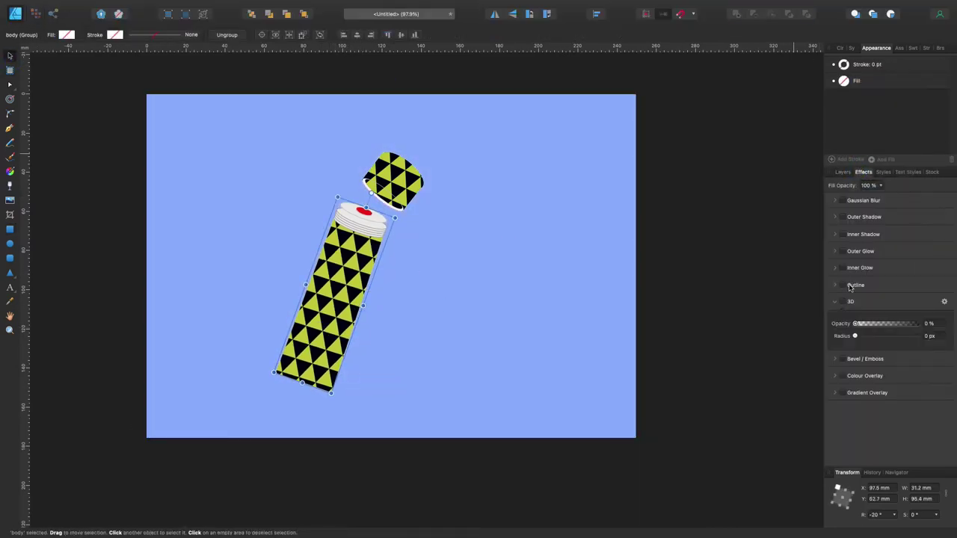
{"action": "mouse_move", "coordinate": [870, 337]}
{"action": "left_mouse_down"}
{"action": "mouse_move", "coordinate": [879, 338]}
{"action": "mouse_move", "coordinate": [855, 336]}
{"action": "left_mouse_up"}
{"action": "scroll", "coordinate": [406, 386], "scroll_direction": "up", "scroll_amount": 5}
Step: Bend the body's bottom edge into a curve and reset the body upright
{"action": "key", "text": "a"}
{"action": "left_click_drag", "start_coordinate": [430, 238], "coordinate": [425, 244]}
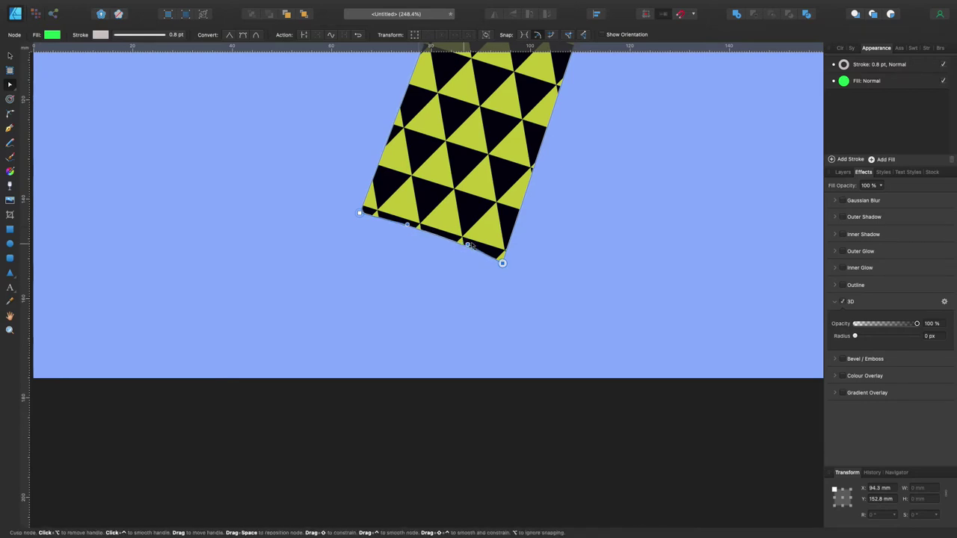
{"action": "scroll", "coordinate": [312, 225], "scroll_direction": "down", "scroll_amount": 5}
{"action": "key", "text": "v"}
{"action": "left_click", "coordinate": [404, 183]}
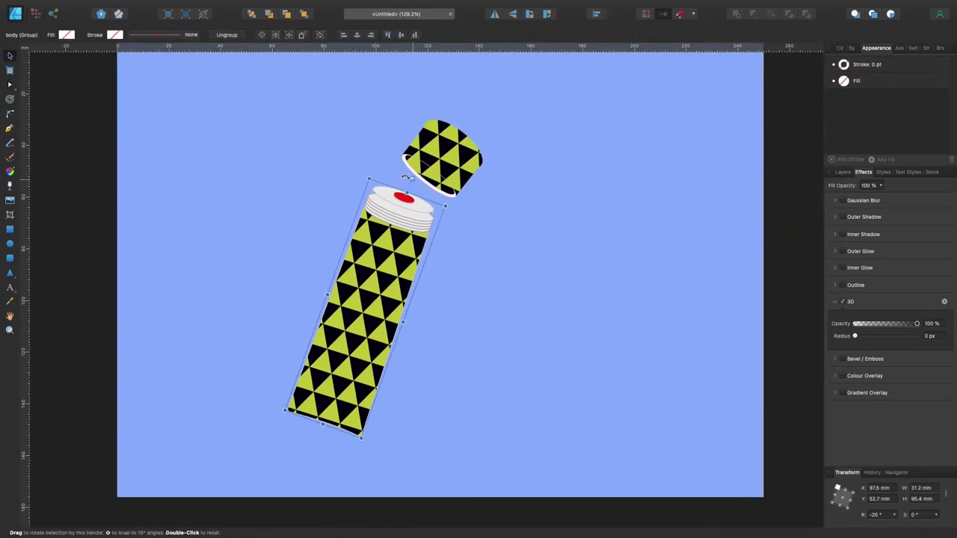
{"action": "double_click", "coordinate": [404, 177]}
Step: Draw a dark ellipse under the bottle and blur it into a soft shadow
{"action": "key", "text": "m"}
{"action": "left_click_drag", "start_coordinate": [319, 384], "coordinate": [513, 471]}
{"action": "left_click", "coordinate": [844, 81]}
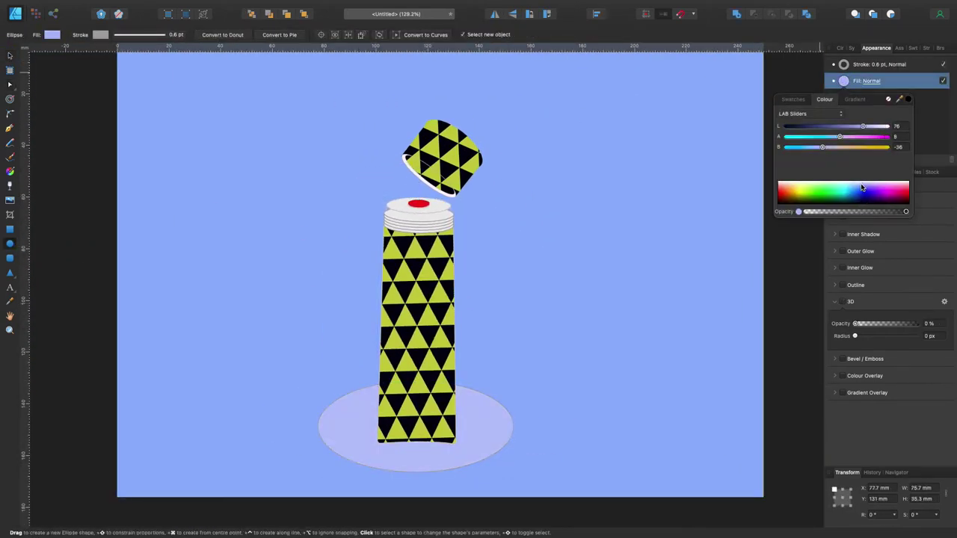
{"action": "mouse_move", "coordinate": [861, 187]}
{"action": "left_mouse_down"}
{"action": "mouse_move", "coordinate": [859, 200]}
{"action": "mouse_move", "coordinate": [917, 221]}
{"action": "left_mouse_up"}
{"action": "left_click", "coordinate": [842, 200]}
{"action": "scroll", "coordinate": [419, 299], "scroll_direction": "down", "scroll_amount": 3}
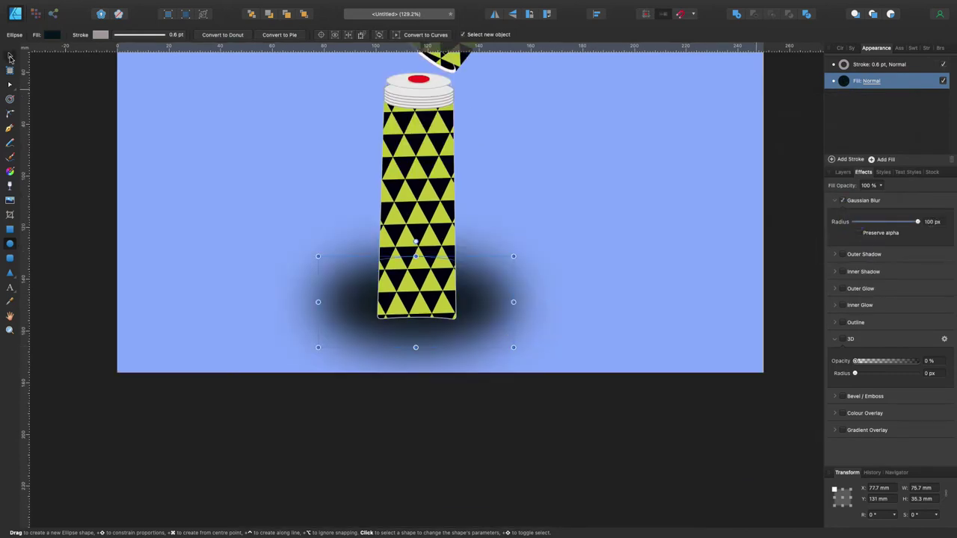
{"action": "left_click", "coordinate": [10, 58]}
{"action": "left_click_drag", "start_coordinate": [513, 256], "coordinate": [485, 271]}
{"action": "left_click", "coordinate": [284, 343]}
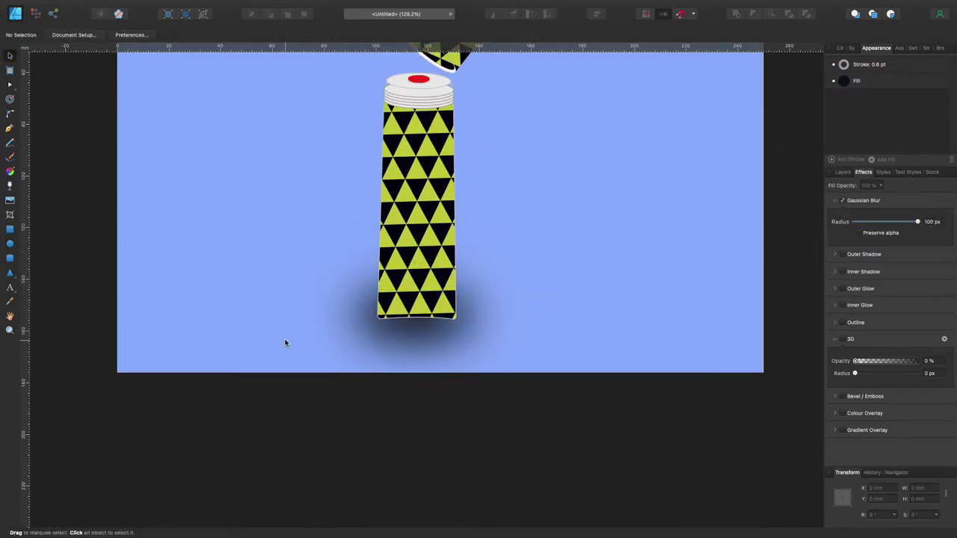
{"action": "scroll", "coordinate": [274, 333], "scroll_direction": "up", "scroll_amount": 1}
Step: Add a dark rectangle beside the bottle, blurred 100 px into a side shadow
{"action": "left_click", "coordinate": [403, 309]}
{"action": "mouse_move", "coordinate": [432, 268]}
{"action": "left_mouse_down"}
{"action": "mouse_move", "coordinate": [563, 185]}
{"action": "mouse_move", "coordinate": [440, 163]}
{"action": "mouse_move", "coordinate": [532, 163]}
{"action": "left_mouse_up"}
{"action": "key", "text": "Delete"}
{"action": "key", "text": "m"}
{"action": "left_click_drag", "start_coordinate": [479, 120], "coordinate": [505, 340]}
{"action": "left_click_drag", "start_coordinate": [853, 222], "coordinate": [917, 221]}
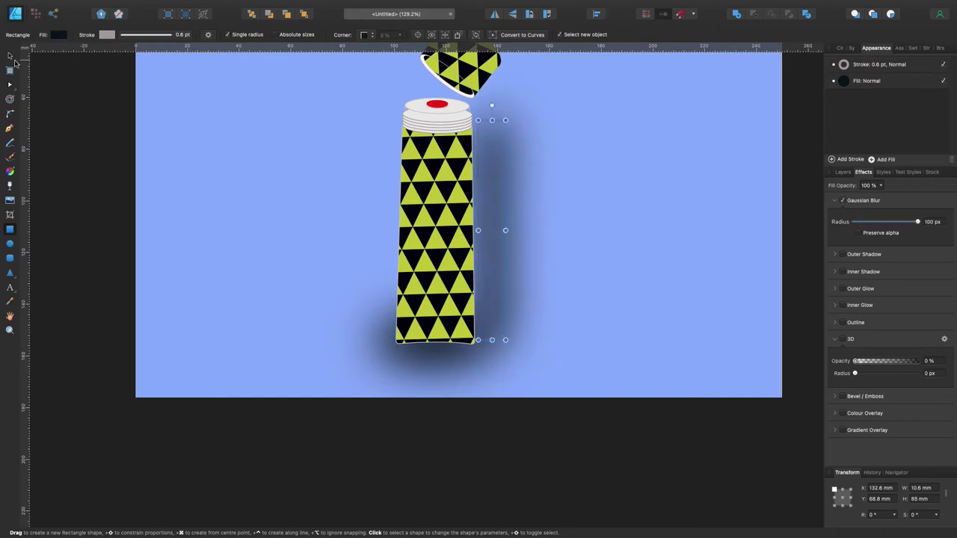
{"action": "left_click", "coordinate": [480, 429]}
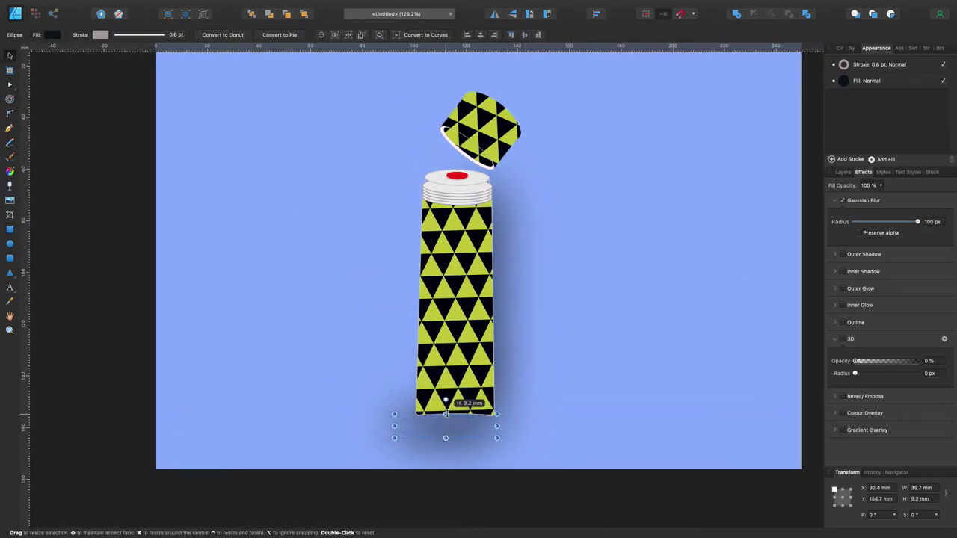
{"action": "left_click", "coordinate": [249, 181]}
{"action": "scroll", "coordinate": [250, 181], "scroll_direction": "down", "scroll_amount": 2}
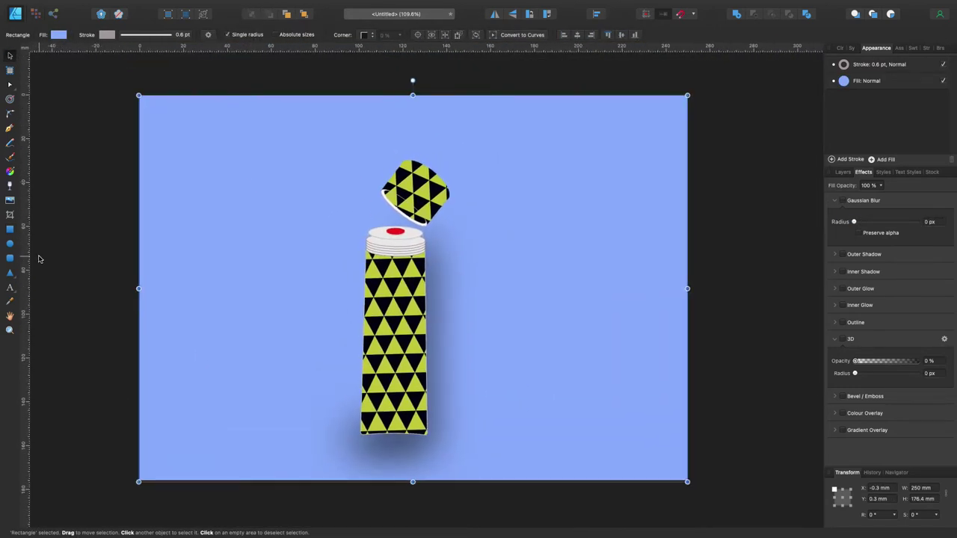
Step: Add COOL text beside the cap in Bungee Shade with a light blue fill
{"action": "key", "text": "t"}
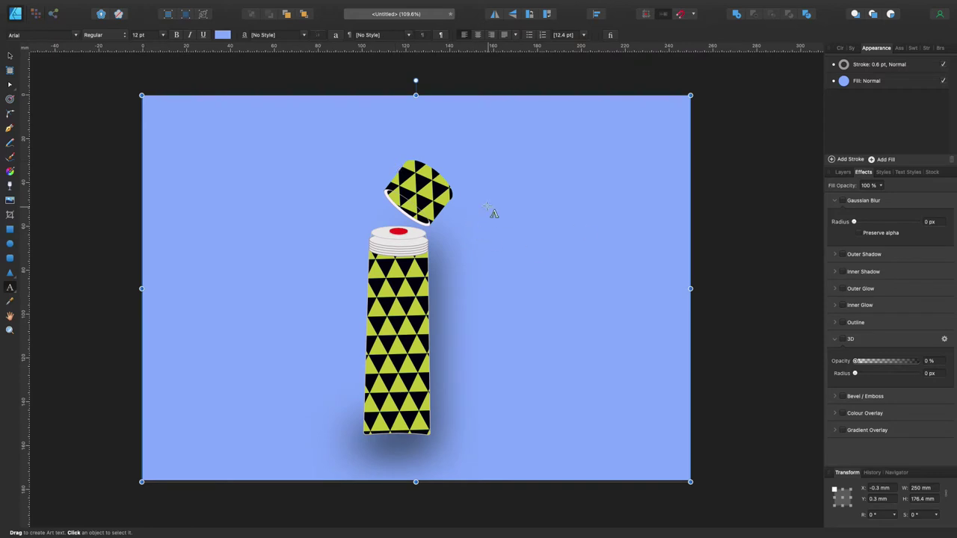
{"action": "left_click_drag", "start_coordinate": [487, 207], "coordinate": [548, 236]}
{"action": "type", "text": "COOL"}
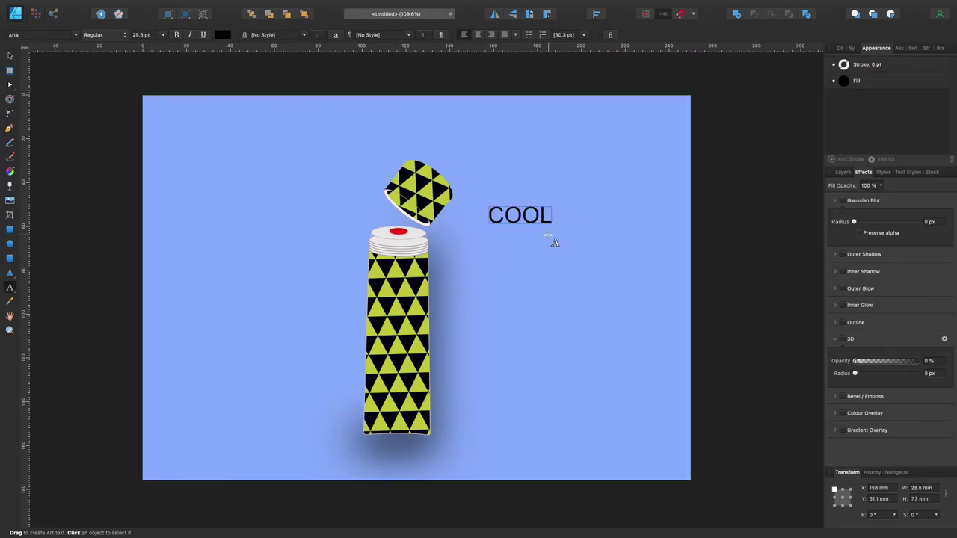
{"action": "left_click", "coordinate": [11, 70]}
{"action": "left_click", "coordinate": [519, 216]}
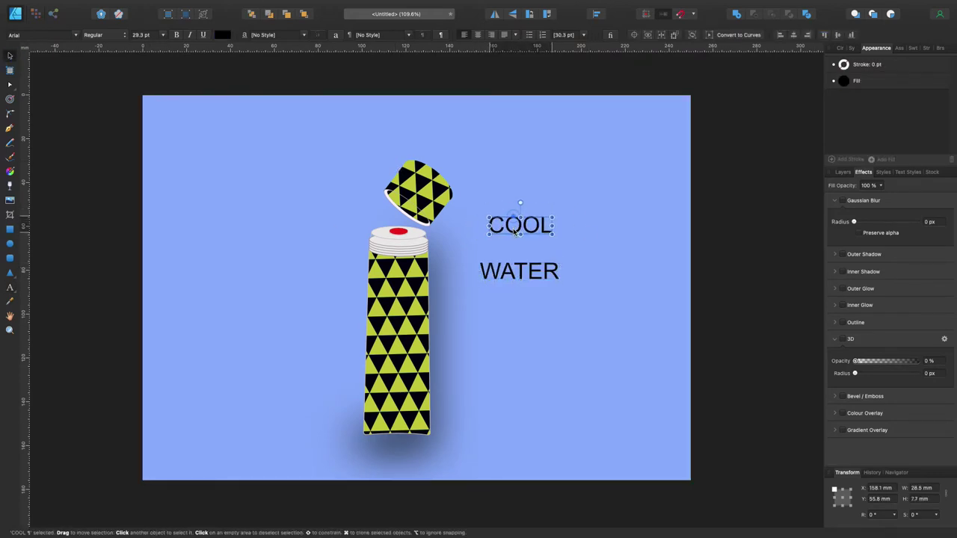
{"action": "left_click", "coordinate": [41, 36]}
{"action": "scroll", "coordinate": [59, 217], "scroll_direction": "down", "scroll_amount": 5}
{"action": "left_click", "coordinate": [53, 219]}
{"action": "left_click", "coordinate": [844, 80]}
{"action": "left_click", "coordinate": [846, 191]}
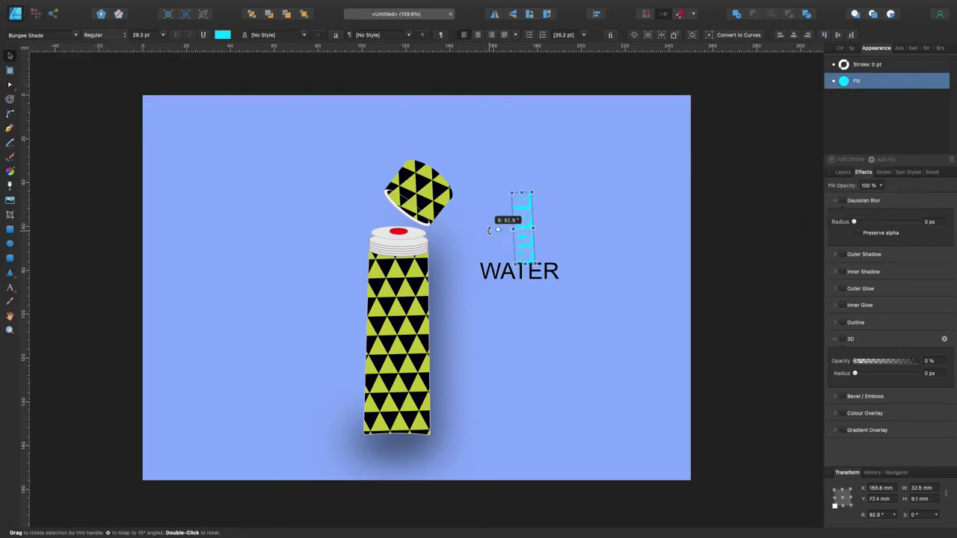
Step: Clip the COOL text inside the bottle body's patterned curve
{"action": "left_click", "coordinate": [842, 172]}
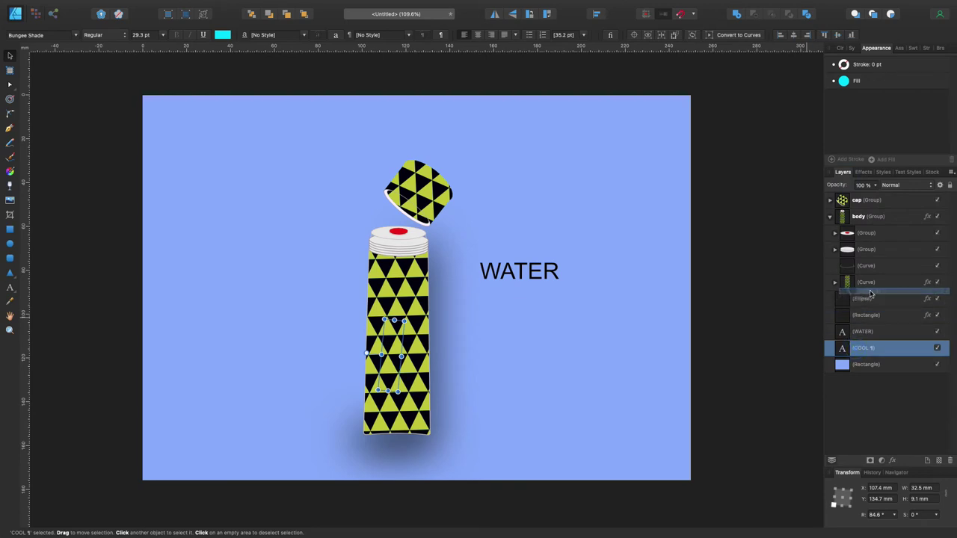
{"action": "left_click_drag", "start_coordinate": [875, 293], "coordinate": [873, 290]}
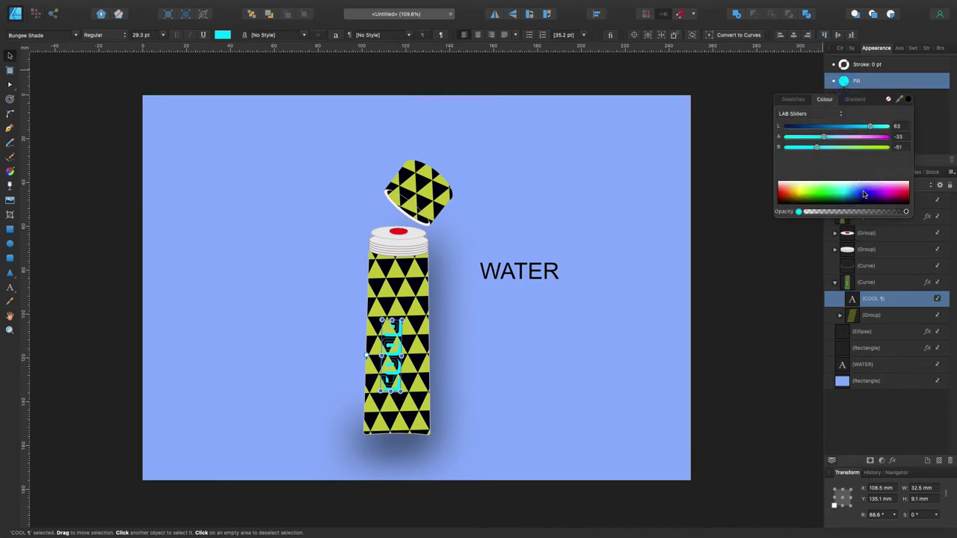
{"action": "left_click", "coordinate": [76, 38]}
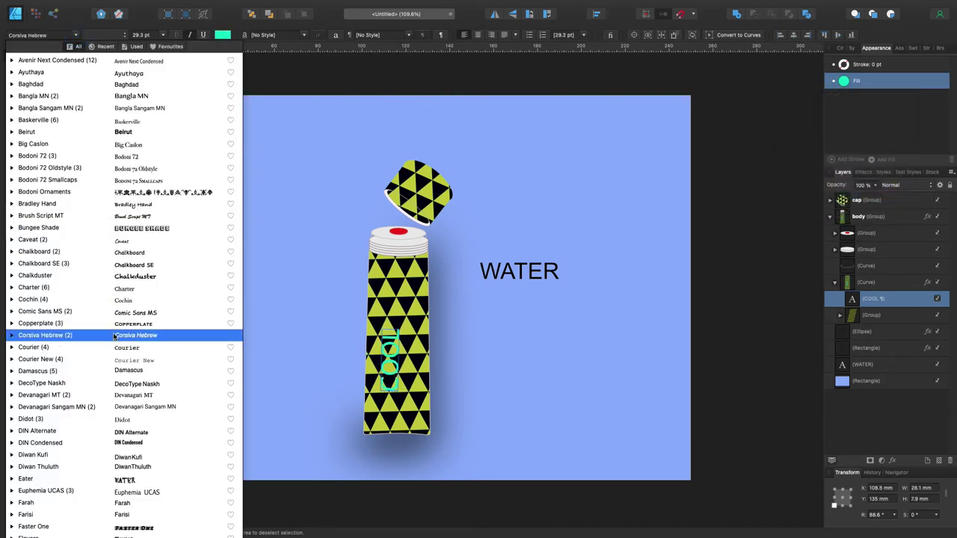
{"action": "scroll", "coordinate": [120, 329], "scroll_direction": "down", "scroll_amount": 5}
{"action": "scroll", "coordinate": [135, 194], "scroll_direction": "down", "scroll_amount": 5}
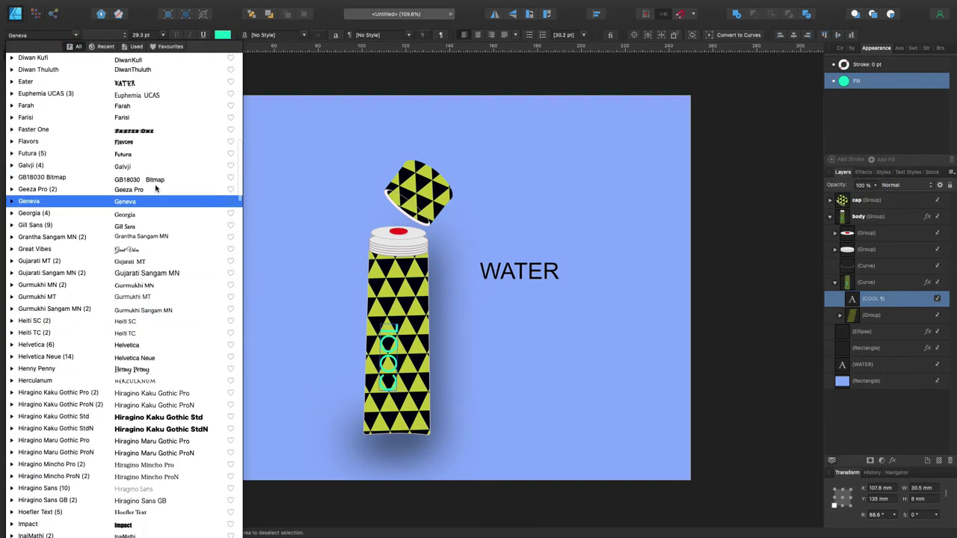
Step: Set COOL in Faster One, horizontal across the body in sky blue; move WATER closer
{"action": "left_click", "coordinate": [149, 131]}
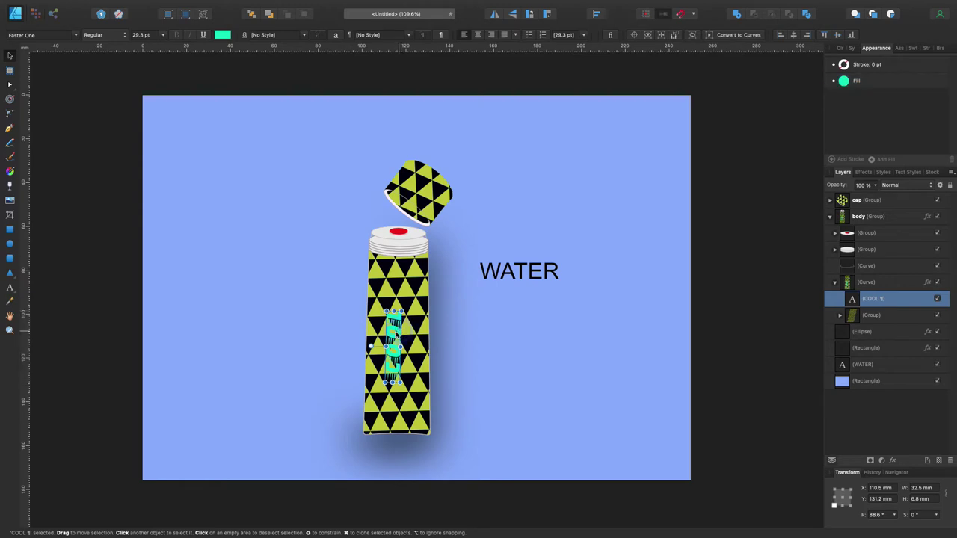
{"action": "mouse_move", "coordinate": [379, 343]}
{"action": "left_mouse_down"}
{"action": "mouse_move", "coordinate": [436, 345]}
{"action": "mouse_move", "coordinate": [404, 335]}
{"action": "left_mouse_up"}
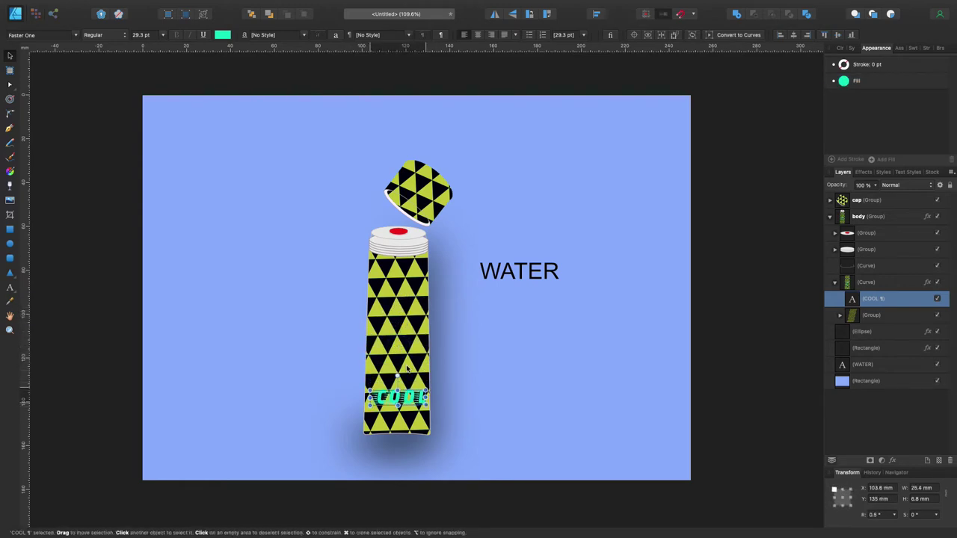
{"action": "scroll", "coordinate": [403, 334], "scroll_direction": "up", "scroll_amount": 5}
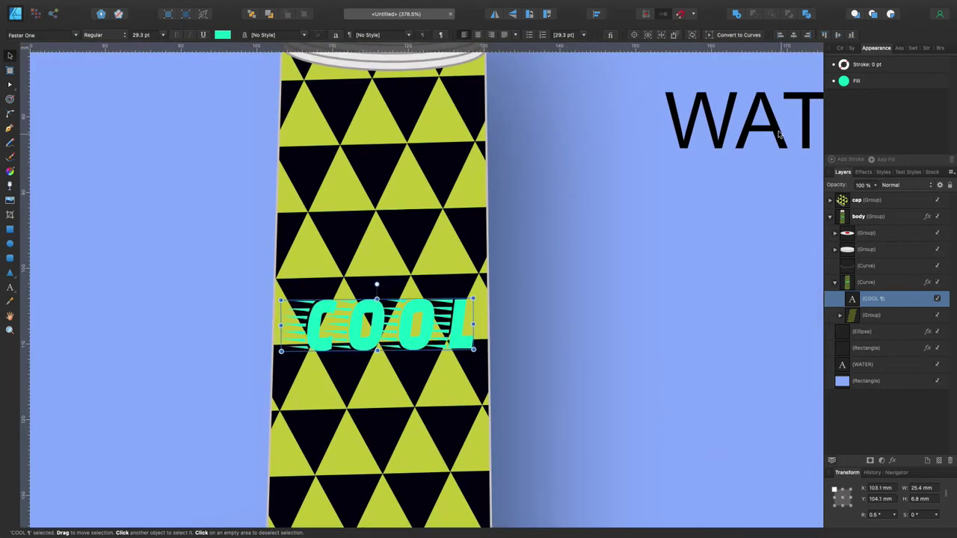
{"action": "left_click", "coordinate": [869, 80]}
{"action": "left_click", "coordinate": [869, 195]}
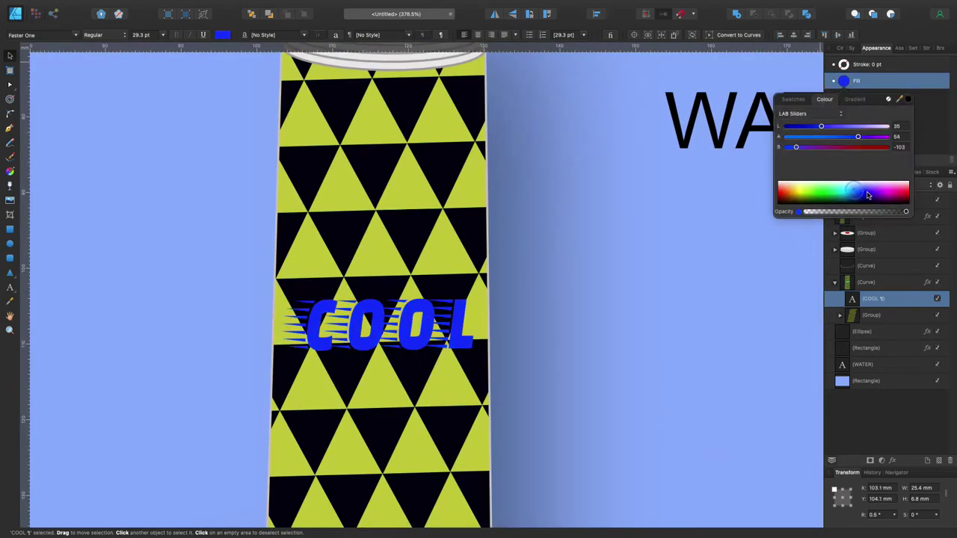
{"action": "left_click_drag", "start_coordinate": [869, 195], "coordinate": [849, 195]}
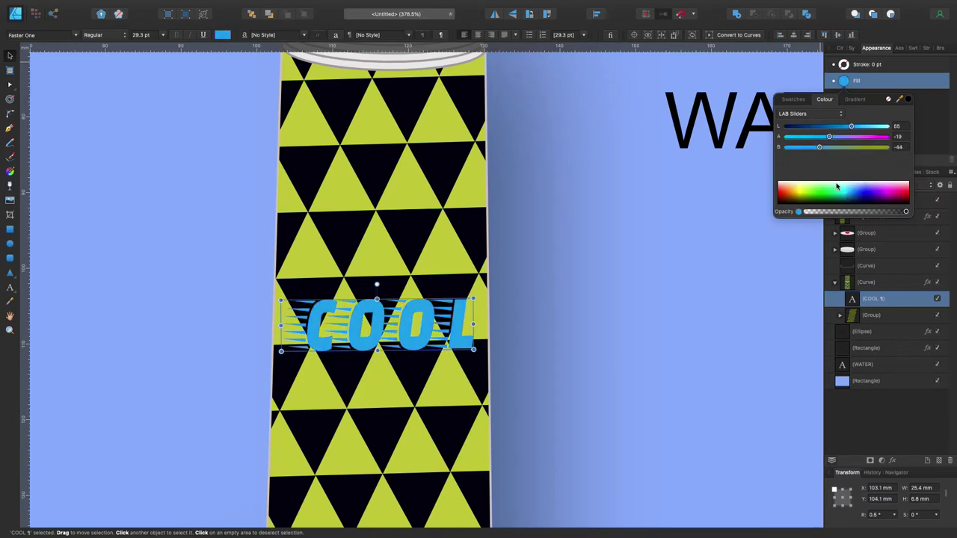
{"action": "left_click_drag", "start_coordinate": [755, 132], "coordinate": [585, 266]}
Step: Shrink WATER, place it below COOL inside the bottle's label group, and colour it white
{"action": "left_click_drag", "start_coordinate": [764, 278], "coordinate": [664, 256]}
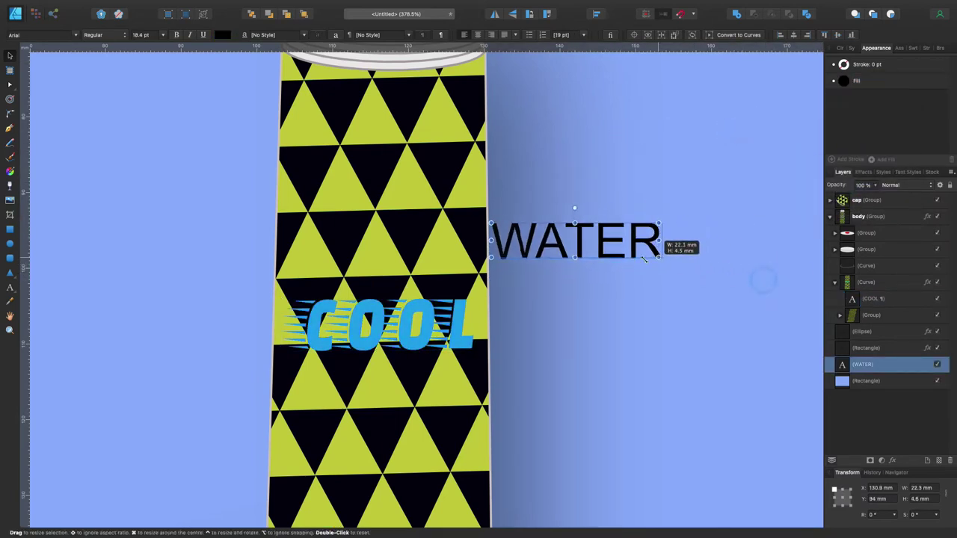
{"action": "left_click_drag", "start_coordinate": [560, 233], "coordinate": [378, 387]}
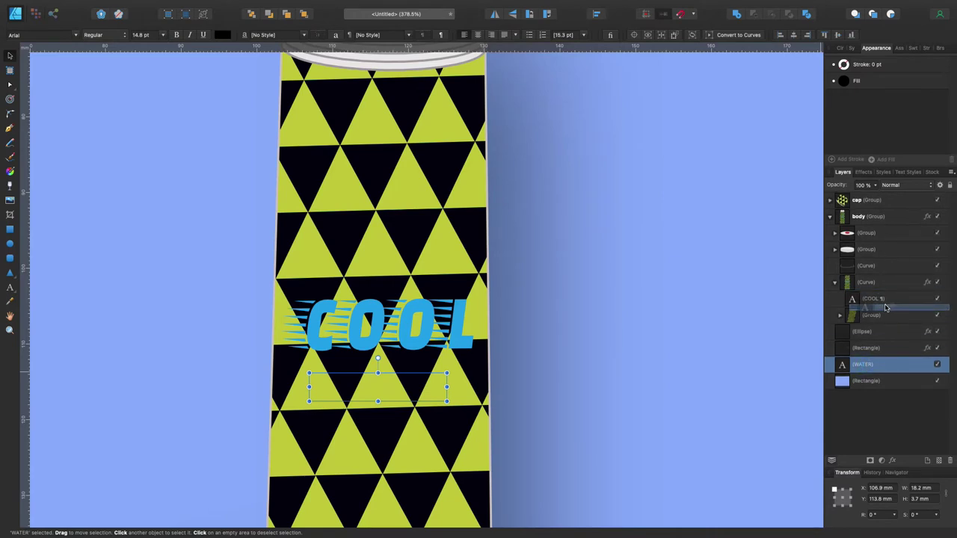
{"action": "left_click_drag", "start_coordinate": [878, 297], "coordinate": [878, 296]}
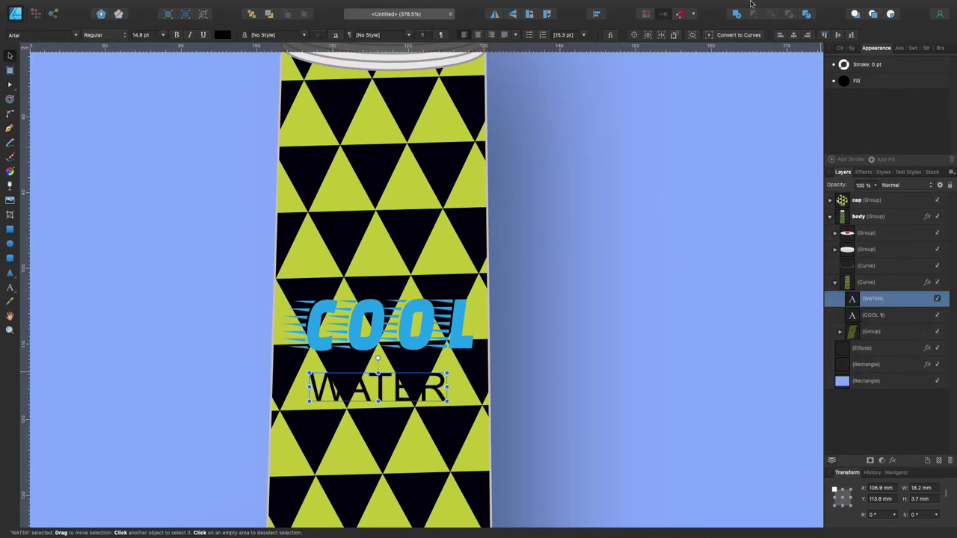
{"action": "left_click", "coordinate": [844, 81]}
{"action": "left_click_drag", "start_coordinate": [856, 196], "coordinate": [864, 182]}
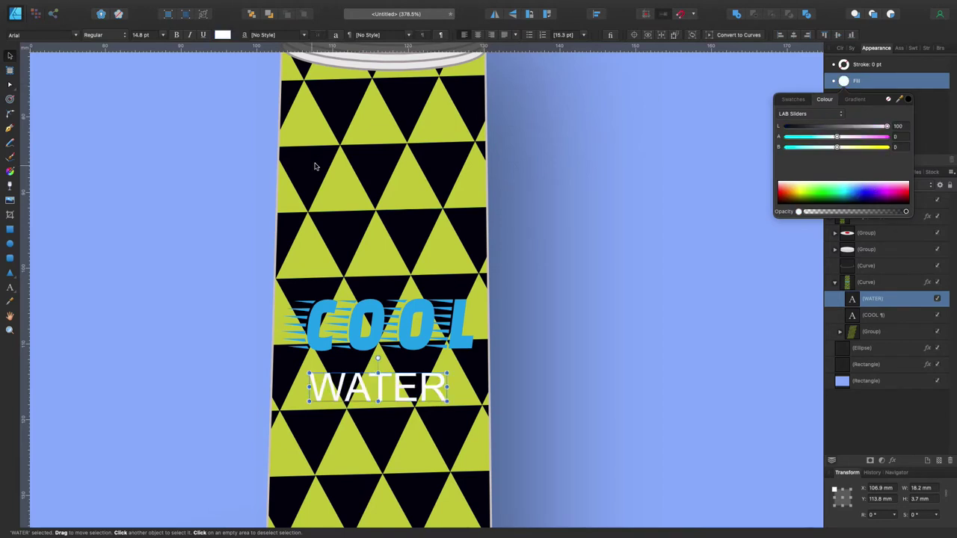
Step: Stretch the WATER text wider and taller beneath COOL, to about 23.8 pt
{"action": "mouse_move", "coordinate": [342, 396]}
{"action": "left_mouse_down"}
{"action": "mouse_move", "coordinate": [342, 383]}
{"action": "mouse_move", "coordinate": [286, 373]}
{"action": "left_mouse_up"}
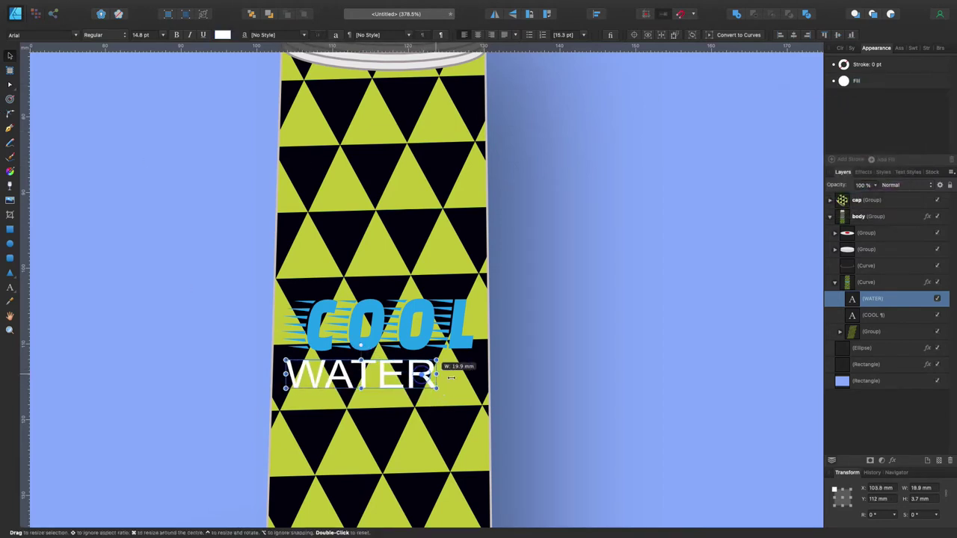
{"action": "left_click_drag", "start_coordinate": [447, 374], "coordinate": [477, 373]}
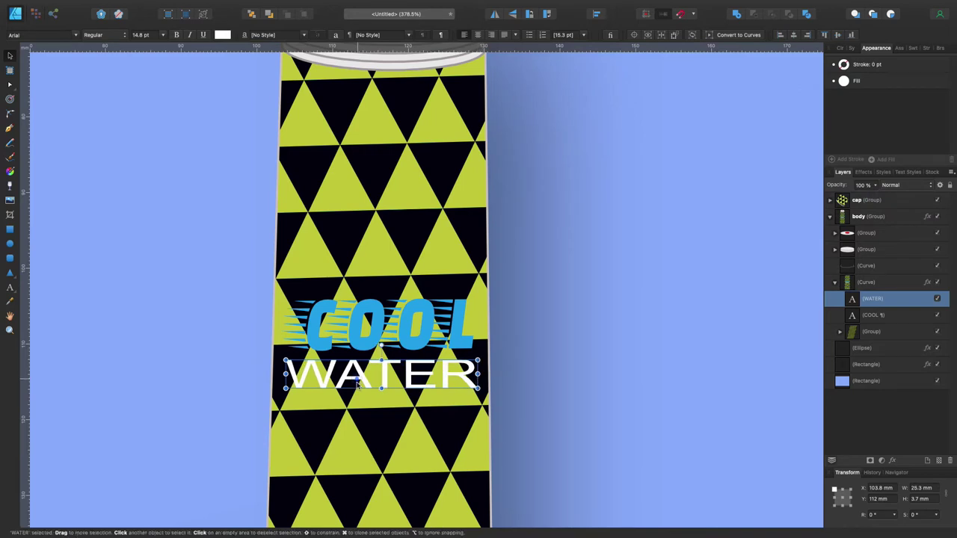
{"action": "left_click_drag", "start_coordinate": [381, 388], "coordinate": [380, 407]}
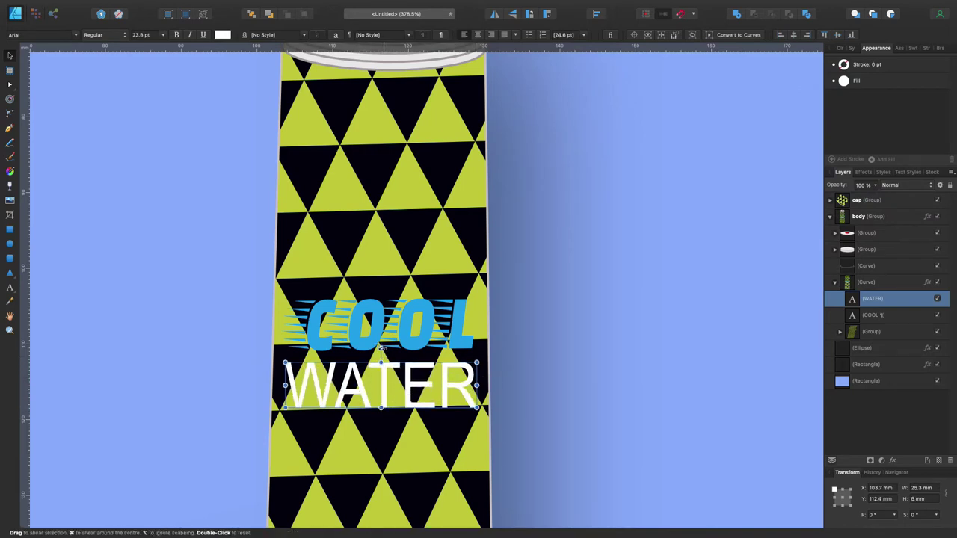
{"action": "left_click", "coordinate": [568, 341]}
{"action": "left_click", "coordinate": [407, 393]}
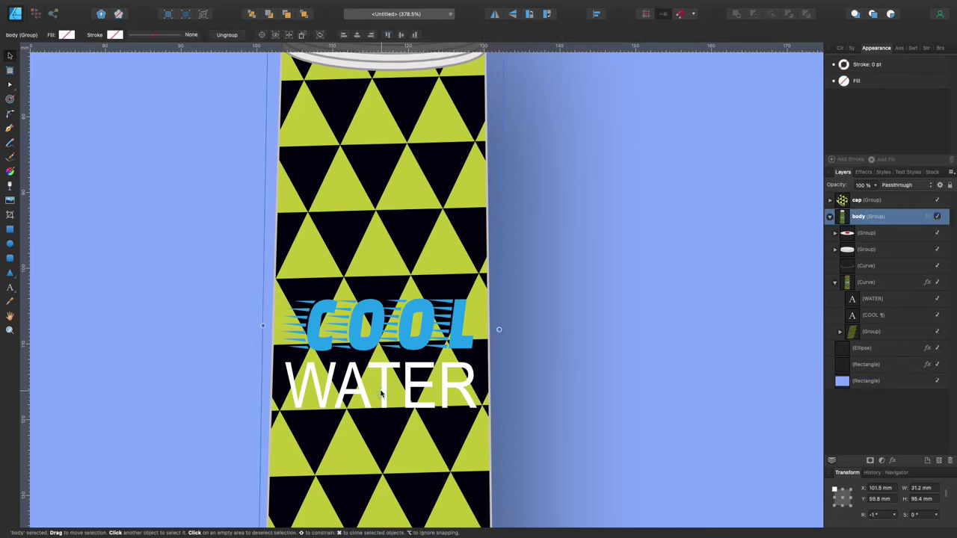
{"action": "double_click", "coordinate": [407, 392]}
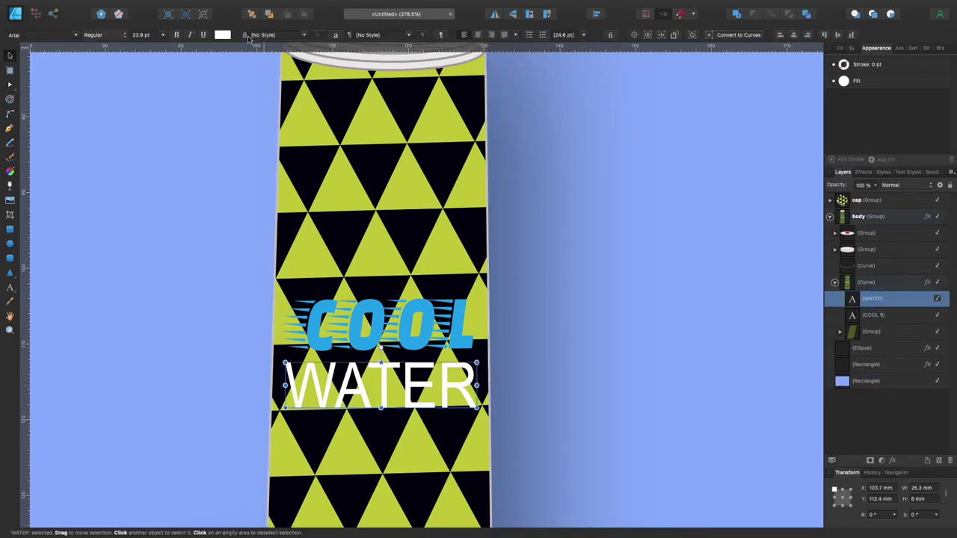
Step: Restyle WATER in the Nosifer font and narrow its frame to fit the body
{"action": "left_click", "coordinate": [75, 35]}
{"action": "scroll", "coordinate": [137, 210], "scroll_direction": "down", "scroll_amount": 5}
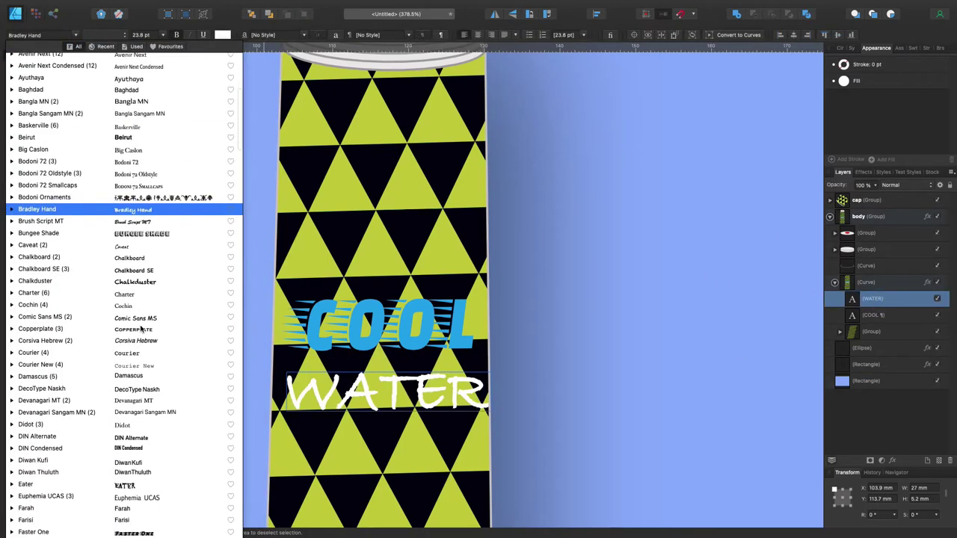
{"action": "scroll", "coordinate": [136, 190], "scroll_direction": "down", "scroll_amount": 2}
{"action": "scroll", "coordinate": [137, 190], "scroll_direction": "down", "scroll_amount": 5}
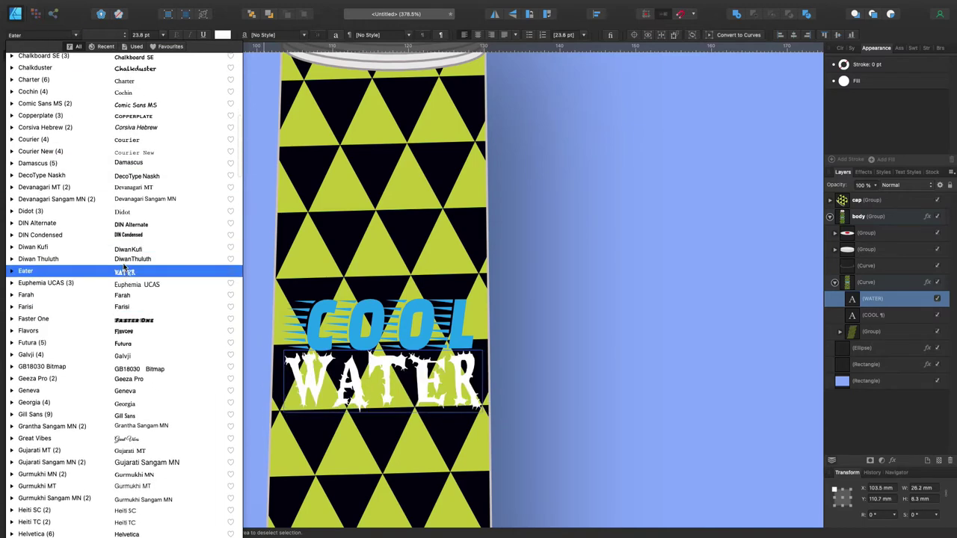
{"action": "scroll", "coordinate": [124, 342], "scroll_direction": "down", "scroll_amount": 9}
{"action": "scroll", "coordinate": [127, 277], "scroll_direction": "down", "scroll_amount": 4}
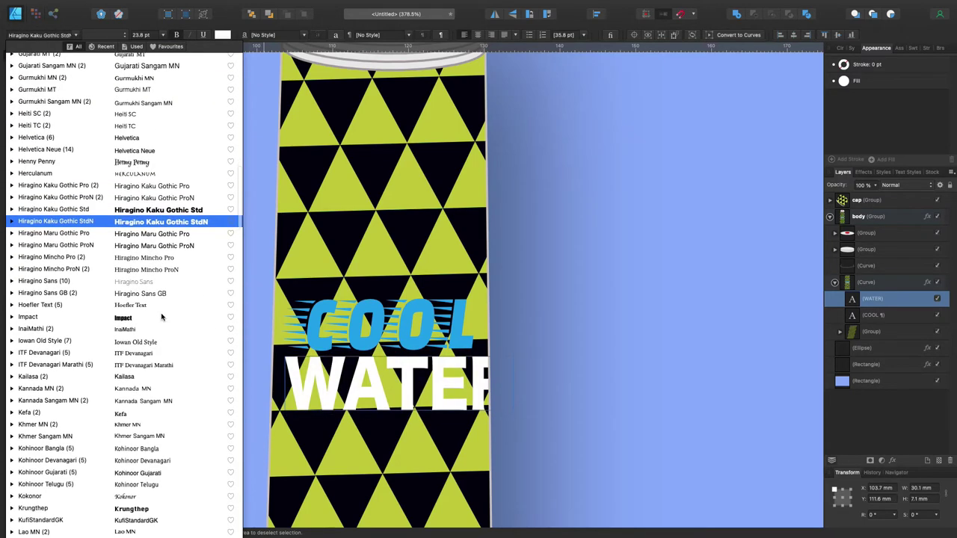
{"action": "scroll", "coordinate": [127, 277], "scroll_direction": "down", "scroll_amount": 2}
{"action": "scroll", "coordinate": [135, 314], "scroll_direction": "down", "scroll_amount": 5}
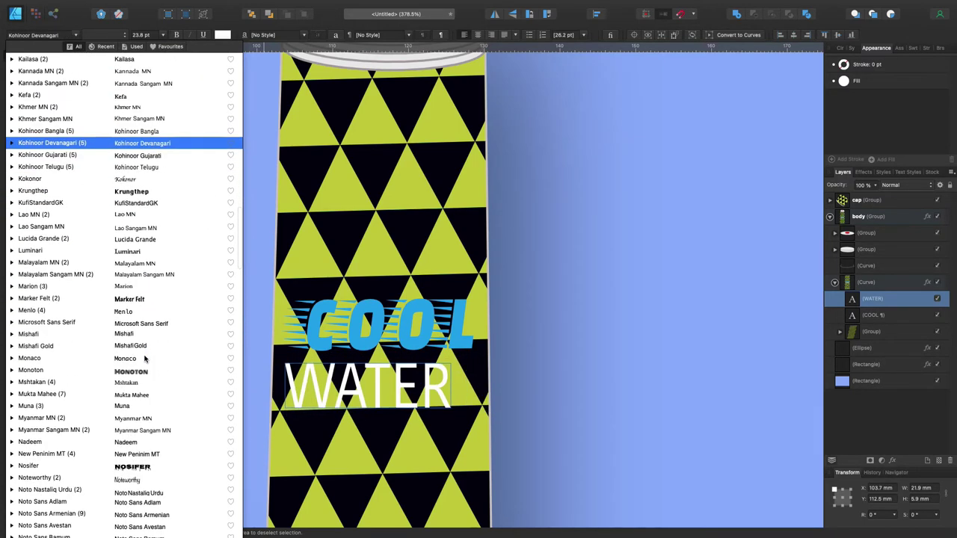
{"action": "scroll", "coordinate": [135, 307], "scroll_direction": "down", "scroll_amount": 5}
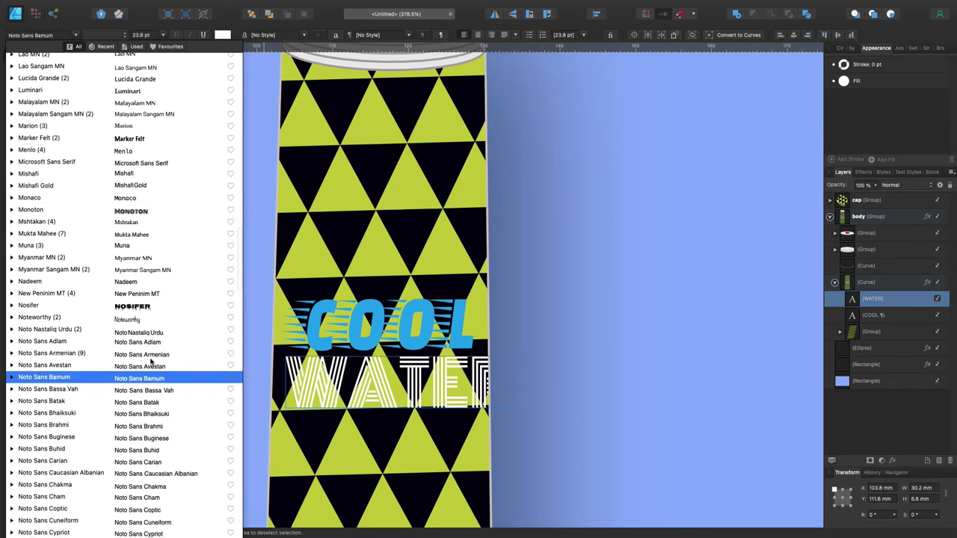
{"action": "left_click", "coordinate": [134, 307]}
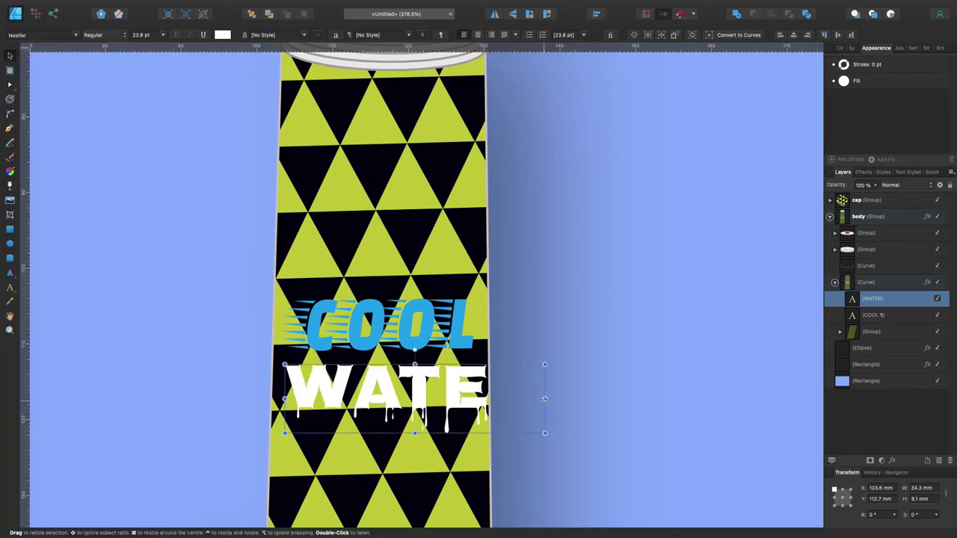
{"action": "left_click_drag", "start_coordinate": [544, 398], "coordinate": [474, 396]}
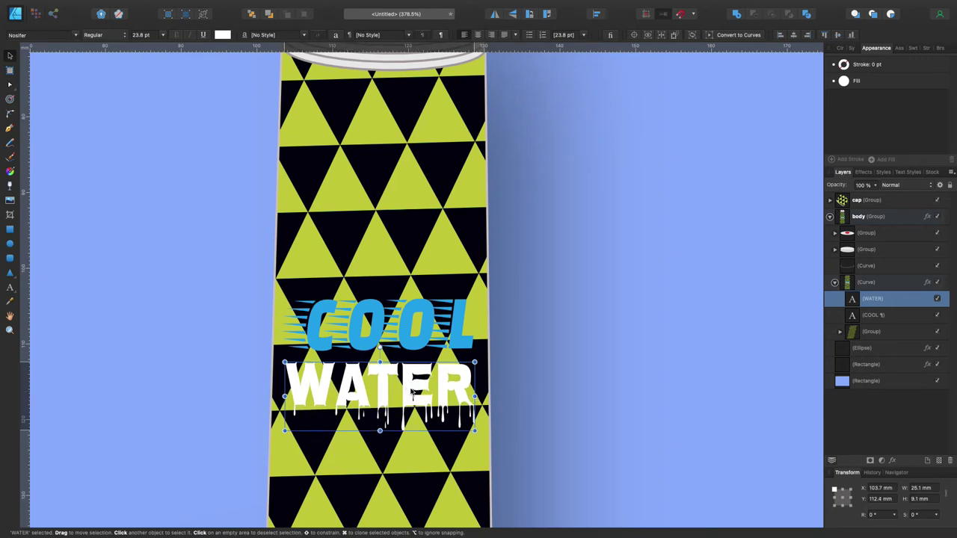
{"action": "left_click_drag", "start_coordinate": [411, 392], "coordinate": [411, 389]}
Step: Recolour WATER to the same sky blue as COOL from recent colours
{"action": "left_click", "coordinate": [844, 81]}
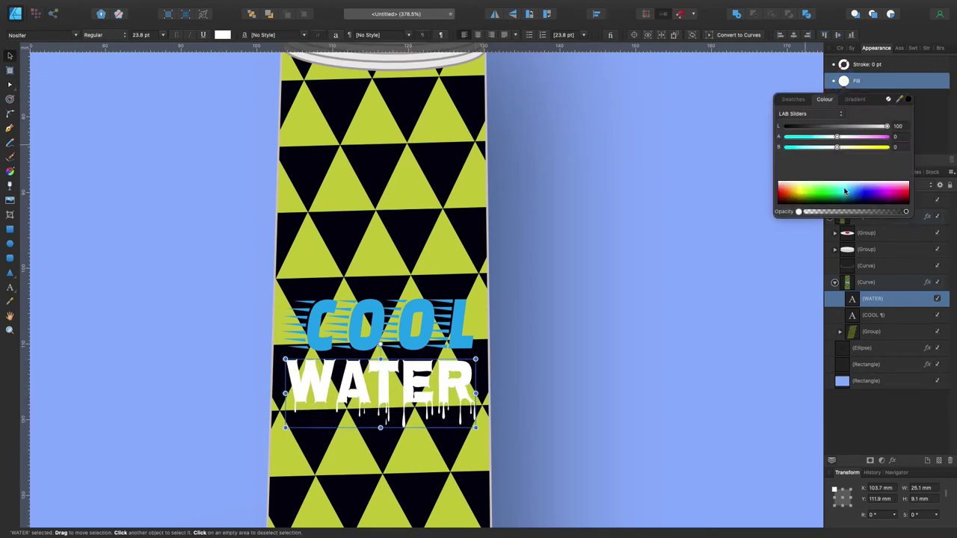
{"action": "mouse_move", "coordinate": [845, 191]}
{"action": "left_mouse_down"}
{"action": "mouse_move", "coordinate": [894, 198]}
{"action": "mouse_move", "coordinate": [853, 193]}
{"action": "mouse_move", "coordinate": [860, 191]}
{"action": "left_mouse_up"}
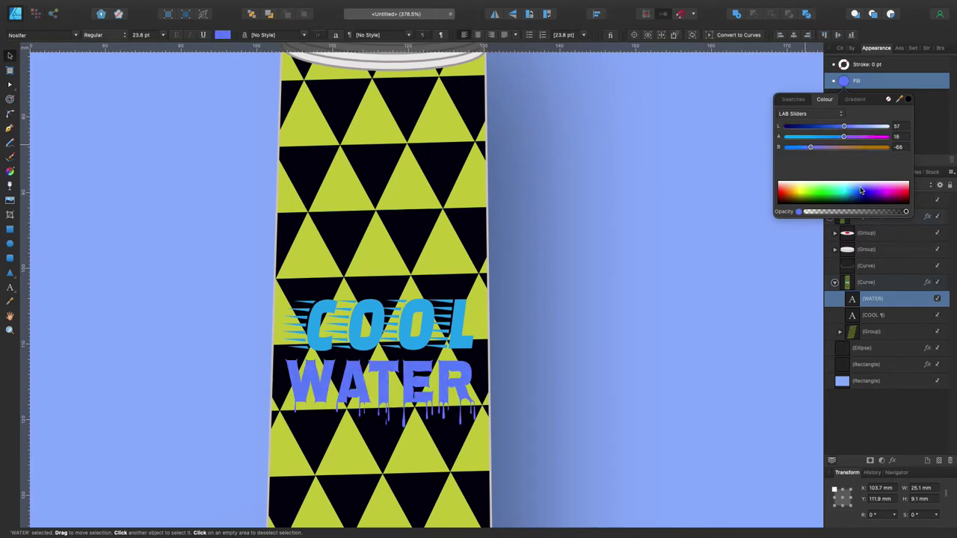
{"action": "left_click", "coordinate": [794, 99]}
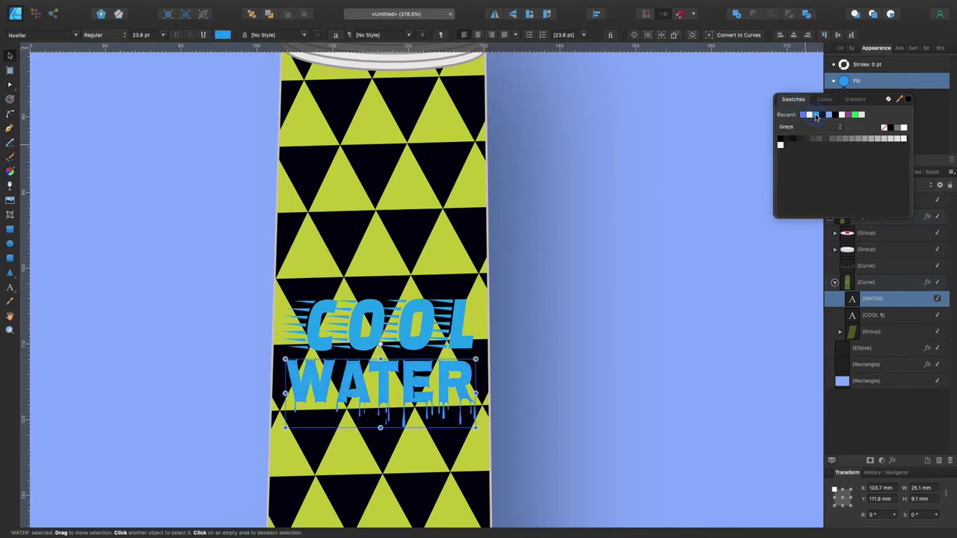
{"action": "left_click", "coordinate": [662, 246]}
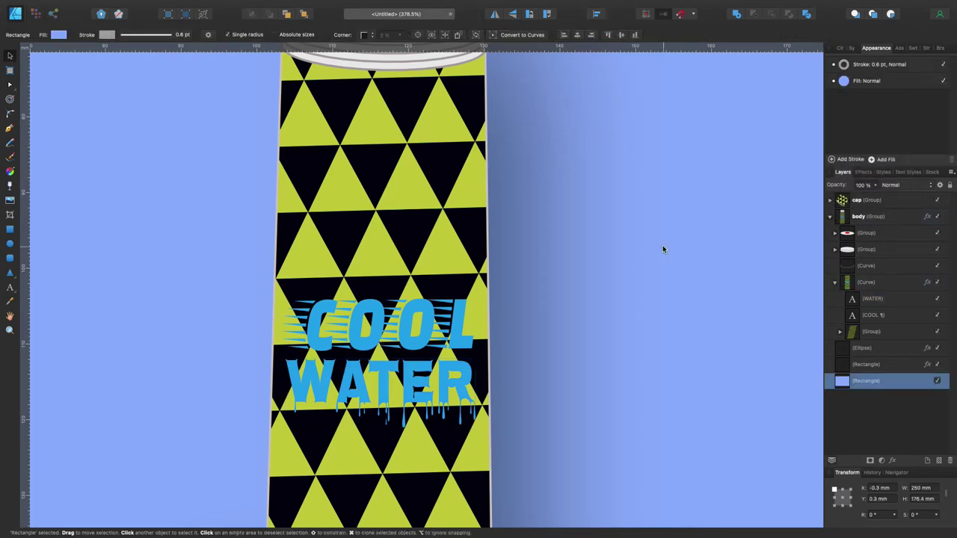
Step: Add 3D shading and a larger-radius Bevel/Emboss effect to the whole bottle group
{"action": "scroll", "coordinate": [662, 245], "scroll_direction": "down", "scroll_amount": 3}
{"action": "scroll", "coordinate": [660, 243], "scroll_direction": "right", "scroll_amount": 2}
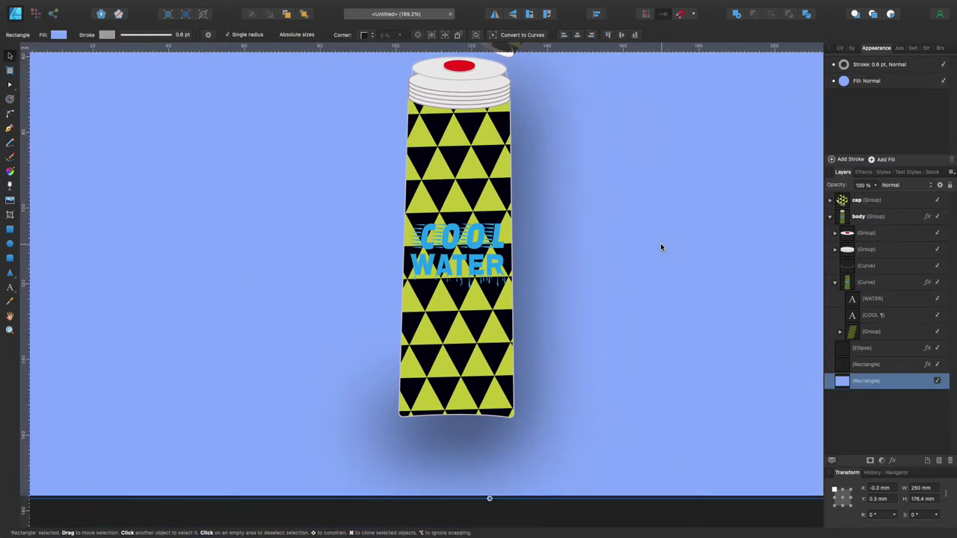
{"action": "left_click", "coordinate": [452, 315]}
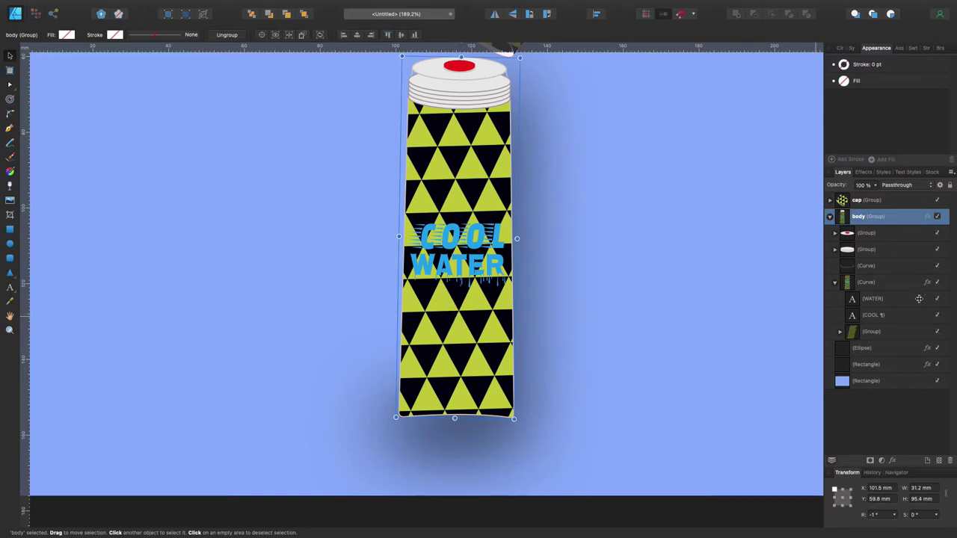
{"action": "left_click", "coordinate": [871, 333]}
{"action": "left_click", "coordinate": [863, 172]}
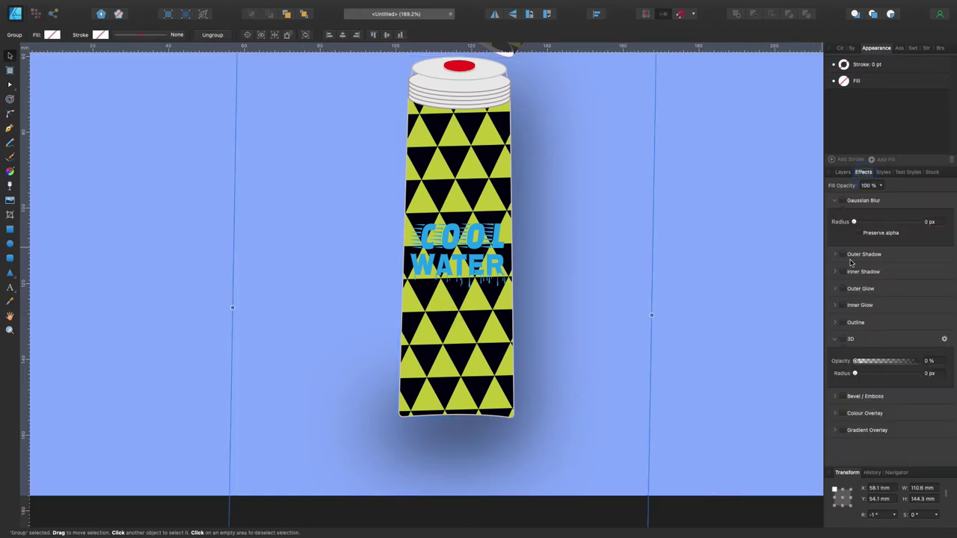
{"action": "left_click_drag", "start_coordinate": [875, 373], "coordinate": [880, 376]}
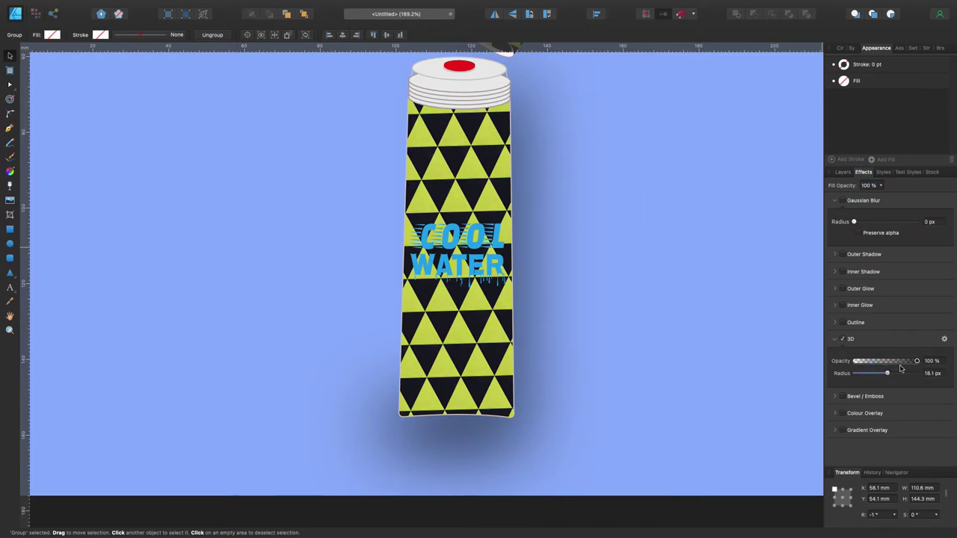
{"action": "left_click", "coordinate": [840, 395]}
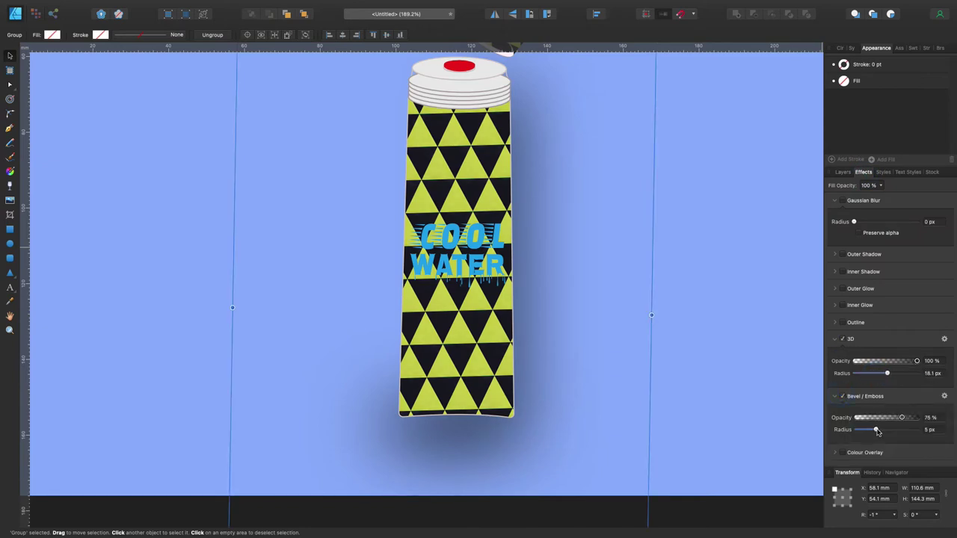
{"action": "left_click_drag", "start_coordinate": [877, 431], "coordinate": [889, 435]}
Step: Select the blue background rectangle, fit the artboard in view, then clear the selection
{"action": "left_click", "coordinate": [724, 323]}
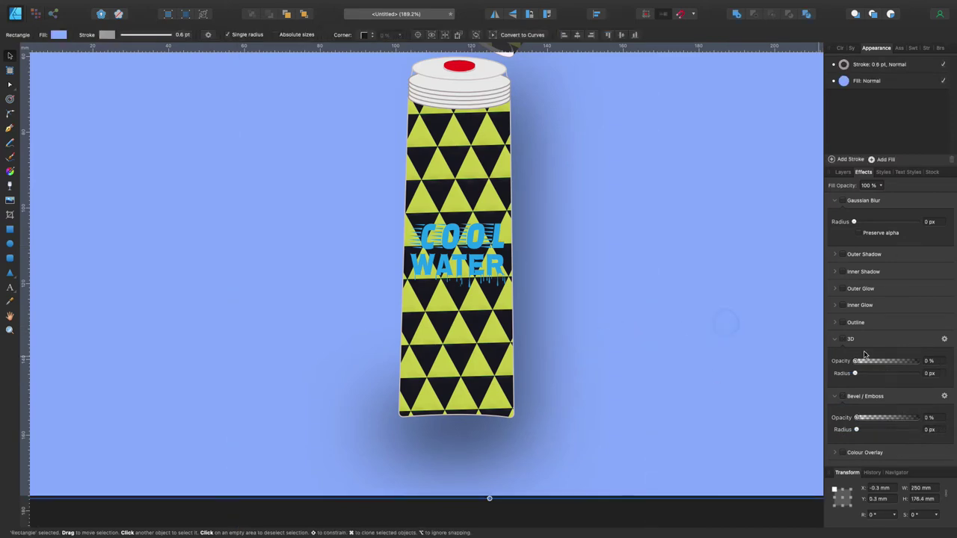
{"action": "left_click", "coordinate": [430, 264]}
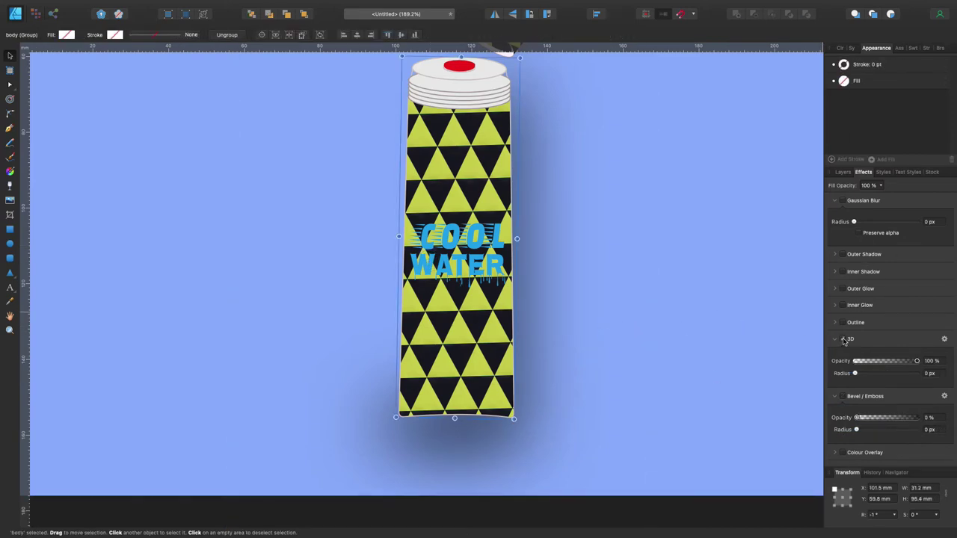
{"action": "left_click", "coordinate": [696, 282]}
{"action": "key", "text": "ctrl+0"}
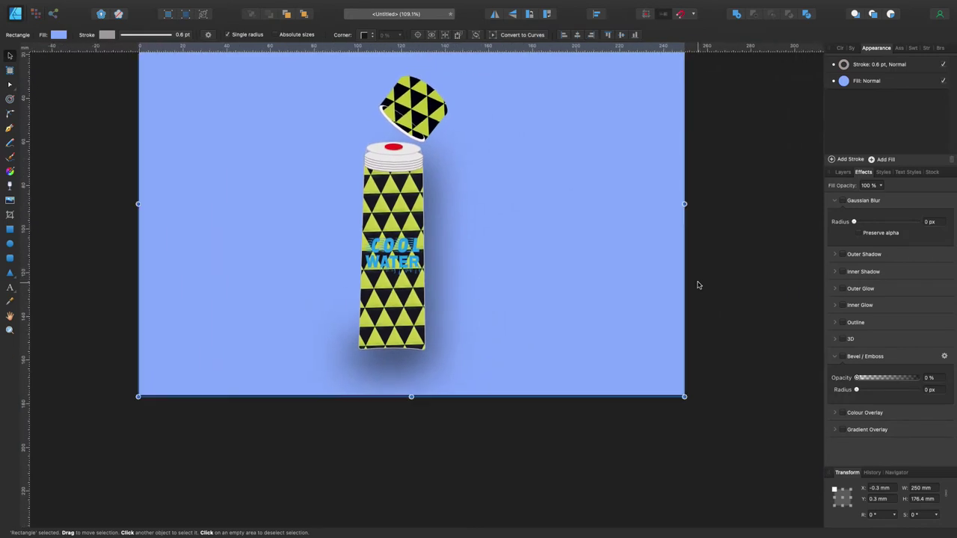
{"action": "scroll", "coordinate": [696, 285], "scroll_direction": "up", "scroll_amount": 3}
{"action": "scroll", "coordinate": [697, 285], "scroll_direction": "up", "scroll_amount": 3}
{"action": "scroll", "coordinate": [696, 287], "scroll_direction": "down", "scroll_amount": 6}
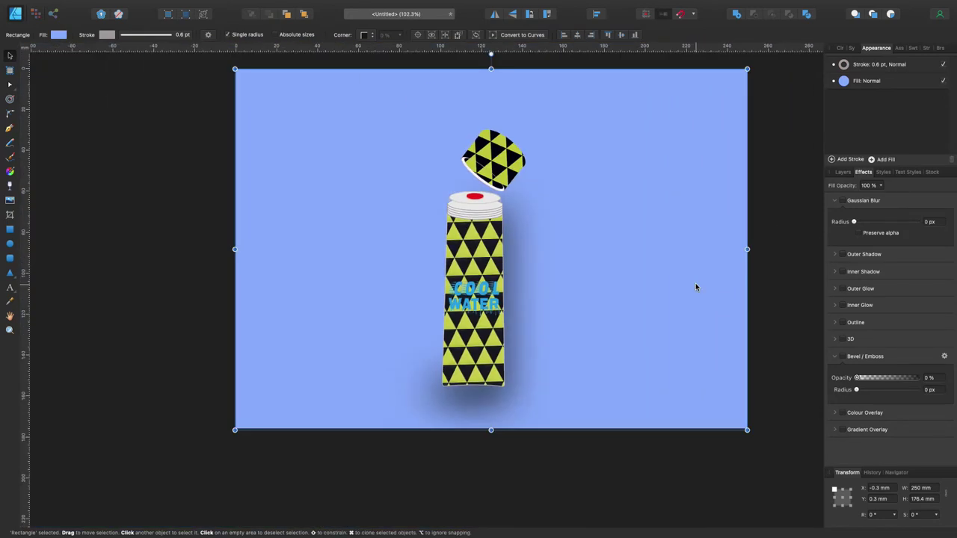
{"action": "left_click", "coordinate": [112, 213]}
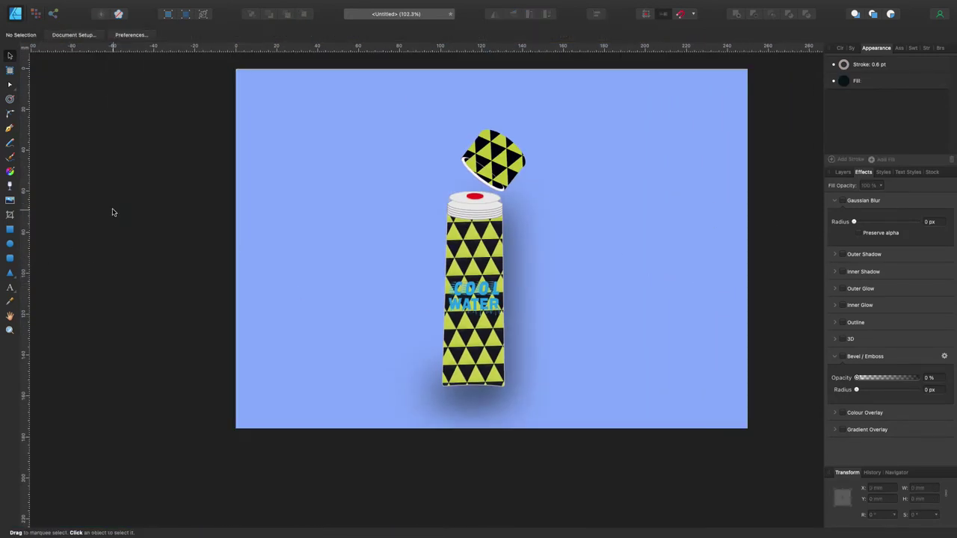
{"action": "scroll", "coordinate": [116, 212], "scroll_direction": "up", "scroll_amount": 3}
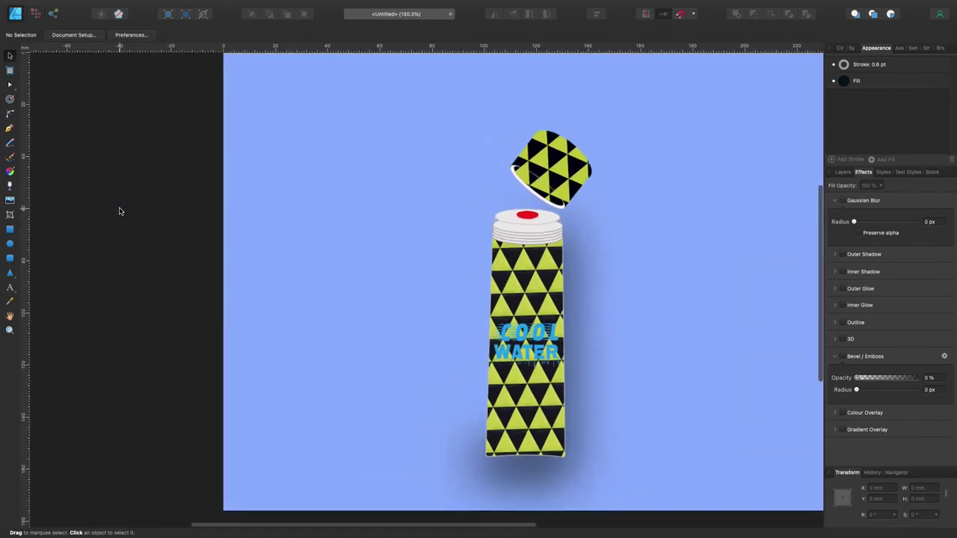
{"action": "scroll", "coordinate": [119, 207], "scroll_direction": "right", "scroll_amount": 2}
Step: Set the background rectangle's fill noise to 0 and recolour it a pale lavender
{"action": "left_click", "coordinate": [662, 194]}
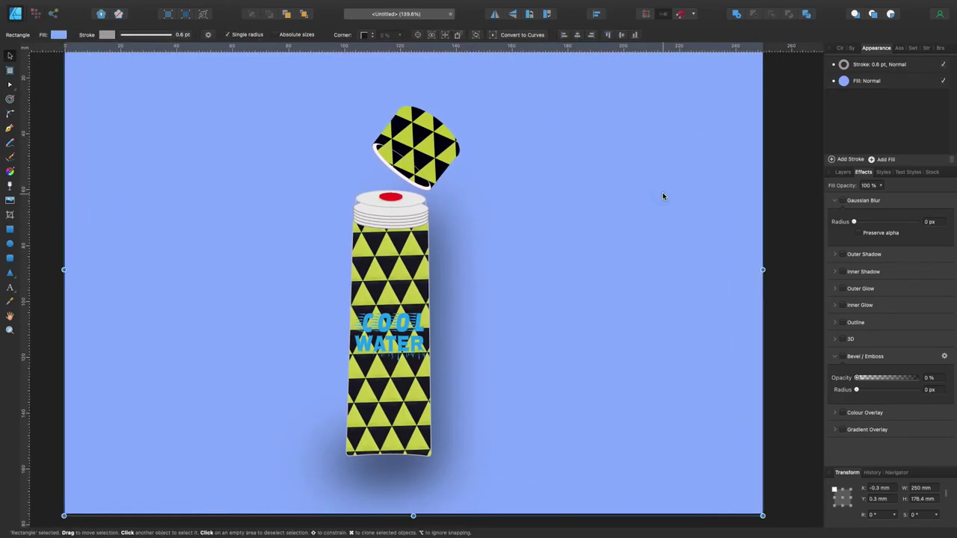
{"action": "scroll", "coordinate": [662, 196], "scroll_direction": "left", "scroll_amount": 1}
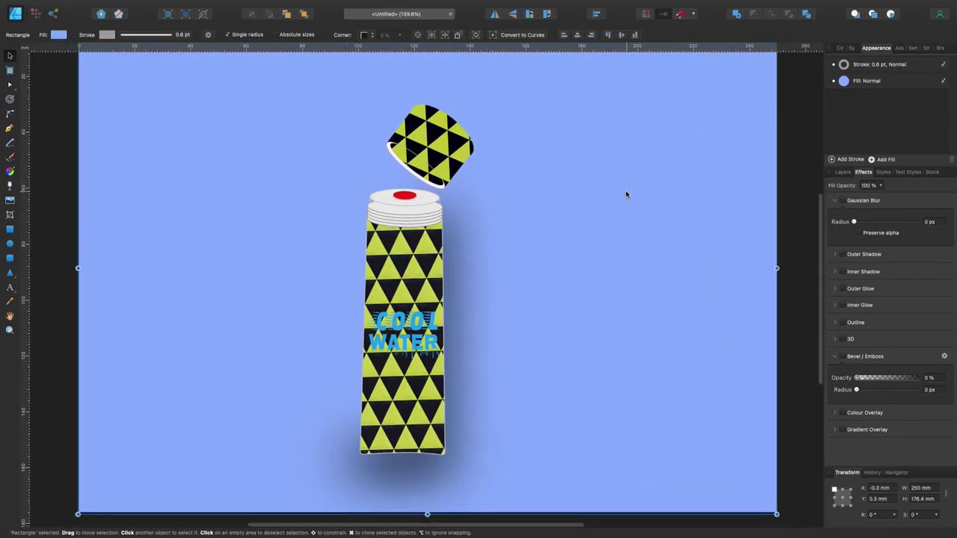
{"action": "left_click", "coordinate": [845, 81]}
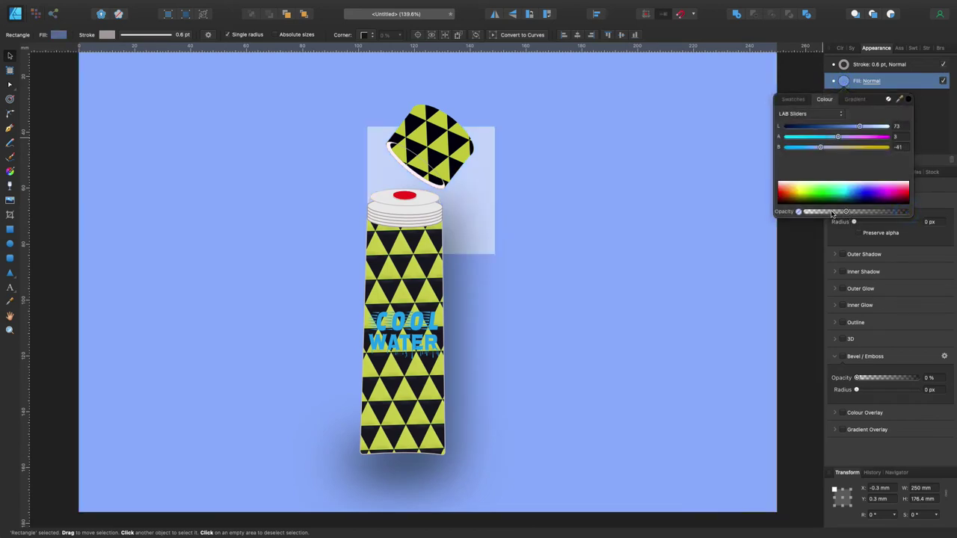
{"action": "left_click_drag", "start_coordinate": [906, 212], "coordinate": [798, 212]}
{"action": "left_click", "coordinate": [798, 212]}
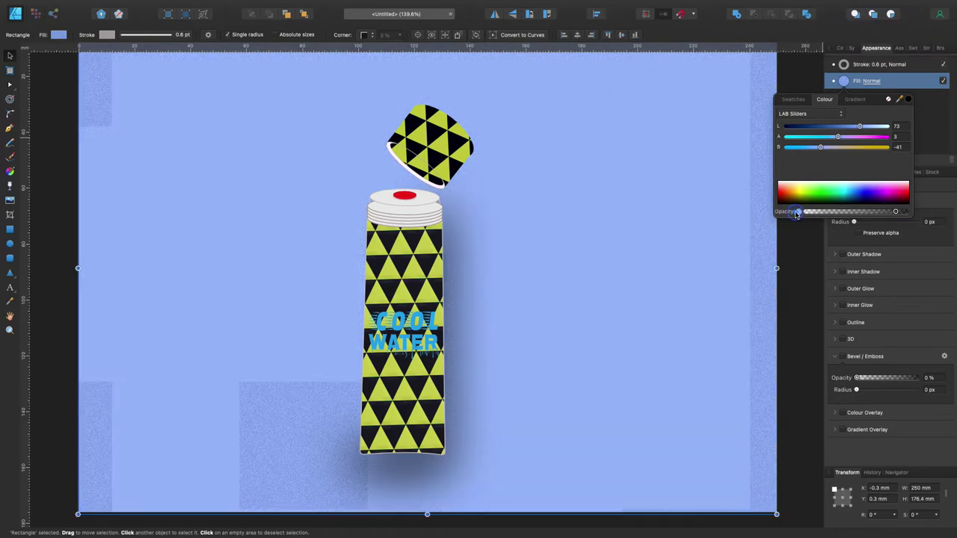
{"action": "mouse_move", "coordinate": [889, 196]}
{"action": "left_mouse_down"}
{"action": "mouse_move", "coordinate": [797, 193]}
{"action": "mouse_move", "coordinate": [800, 203]}
{"action": "mouse_move", "coordinate": [789, 196]}
{"action": "mouse_move", "coordinate": [862, 189]}
{"action": "left_mouse_up"}
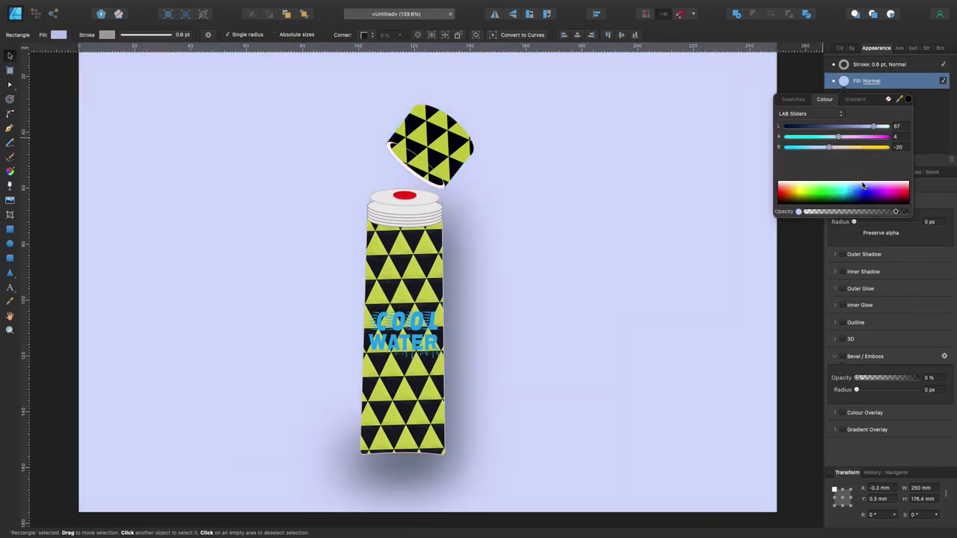
{"action": "left_click", "coordinate": [422, 256]}
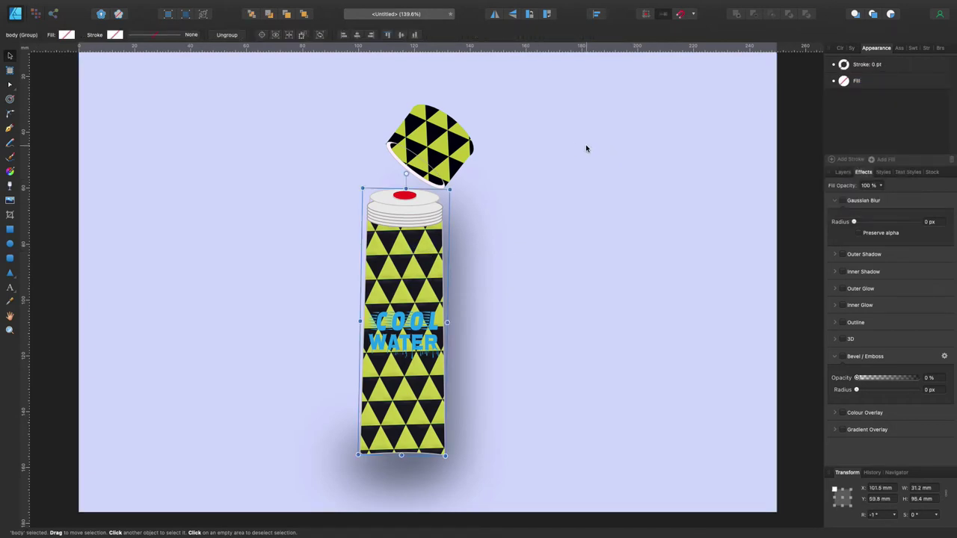
Step: Drag the bottle body group's bottom handle down slightly, then deselect it
{"action": "key", "text": "ctrl+minus"}
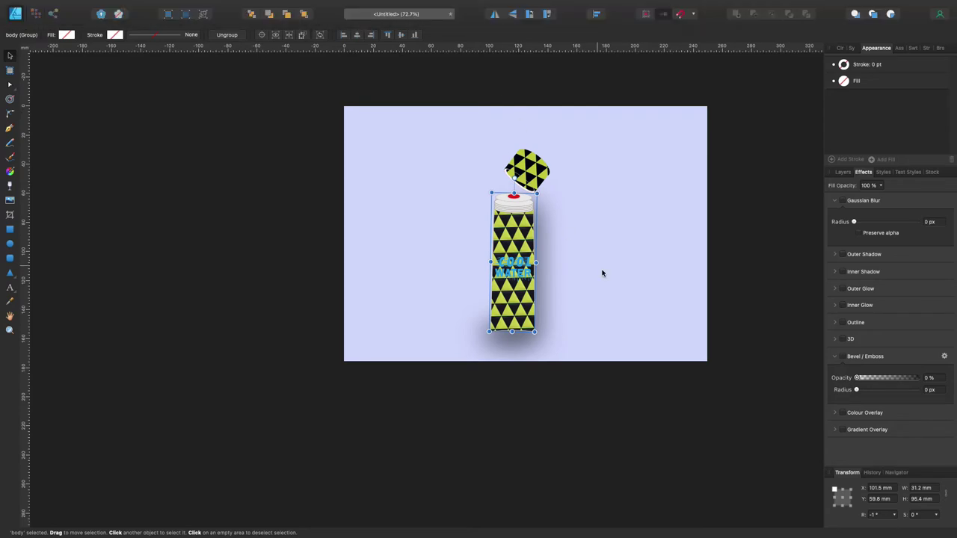
{"action": "scroll", "coordinate": [603, 271], "scroll_direction": "up", "scroll_amount": 1}
{"action": "scroll", "coordinate": [602, 271], "scroll_direction": "up", "scroll_amount": 3}
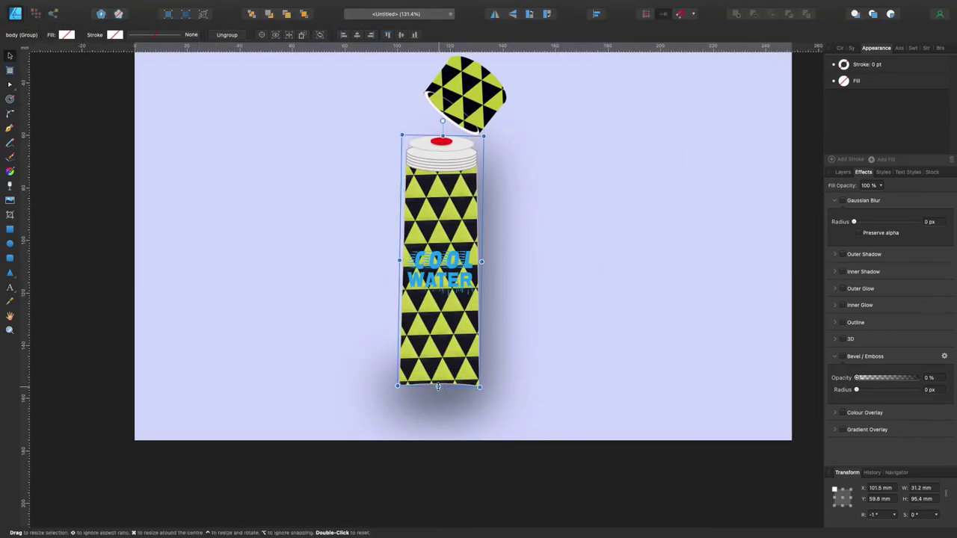
{"action": "left_click_drag", "start_coordinate": [438, 387], "coordinate": [438, 384]}
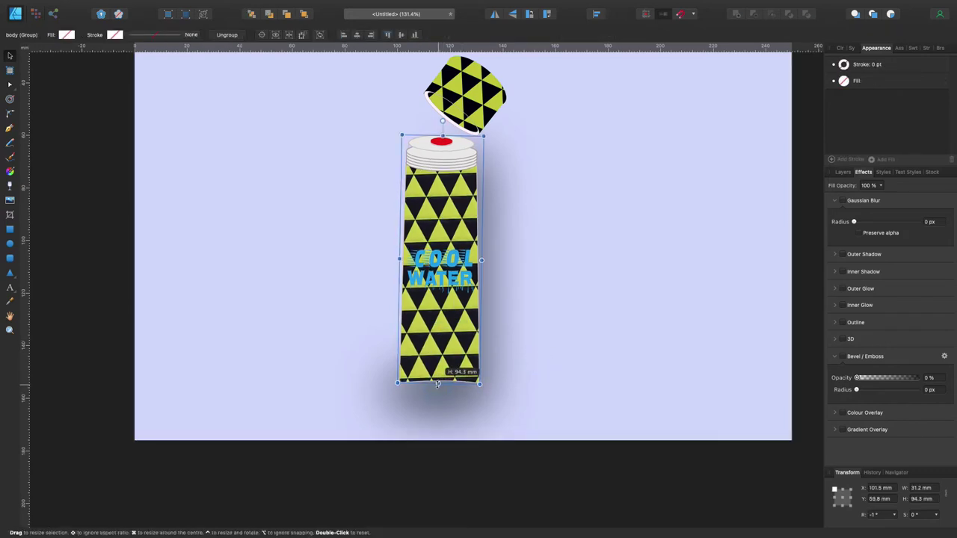
{"action": "left_click", "coordinate": [544, 353]}
{"action": "left_click", "coordinate": [14, 290]}
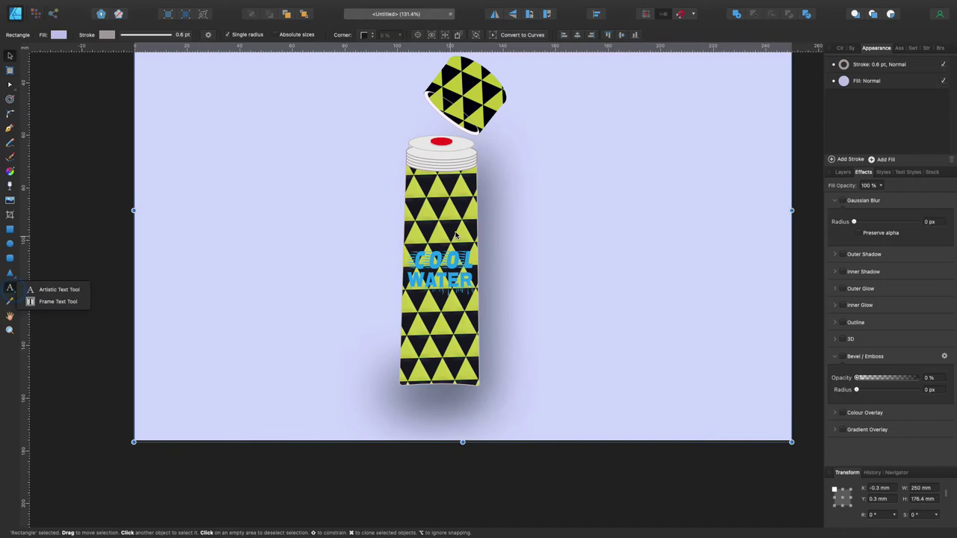
Step: Add a '1.5 LTR' artistic text label beside the bottle and choose a font for it
{"action": "left_click", "coordinate": [48, 290]}
{"action": "left_click", "coordinate": [543, 234]}
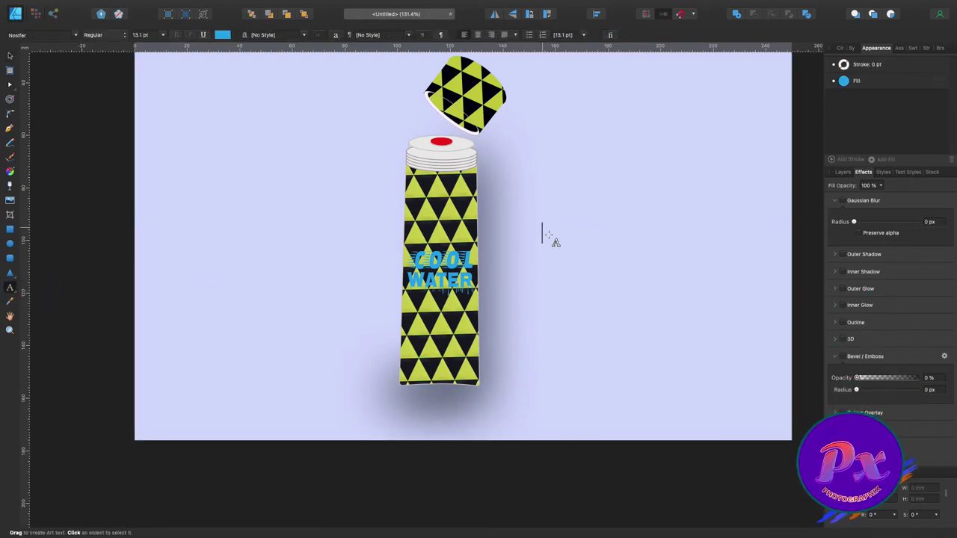
{"action": "type", "text": "1.5LT"}
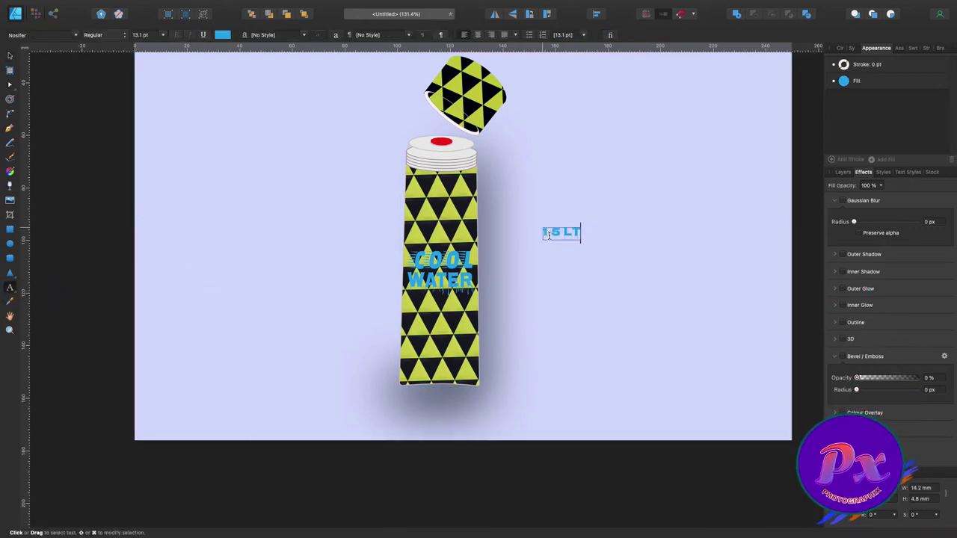
{"action": "type", "text": "IT"}
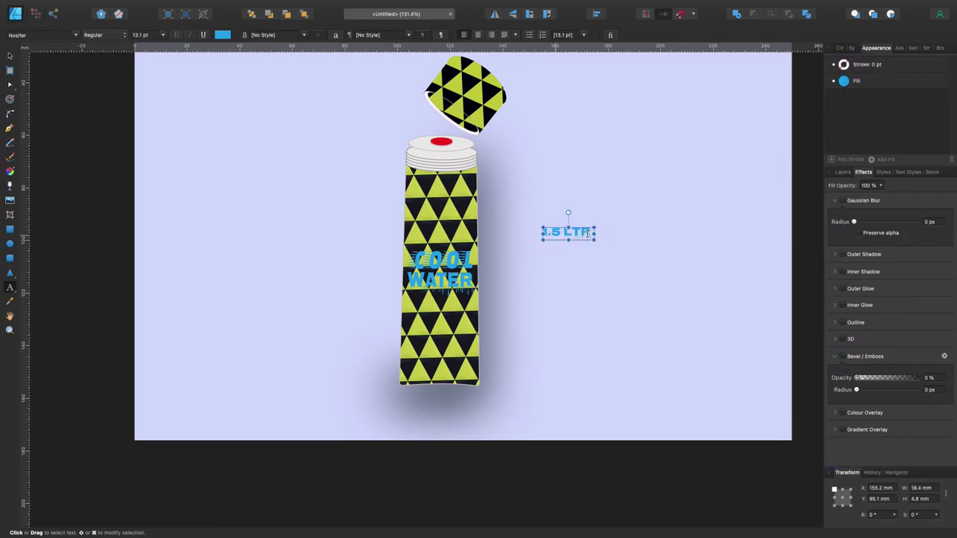
{"action": "left_click", "coordinate": [41, 34]}
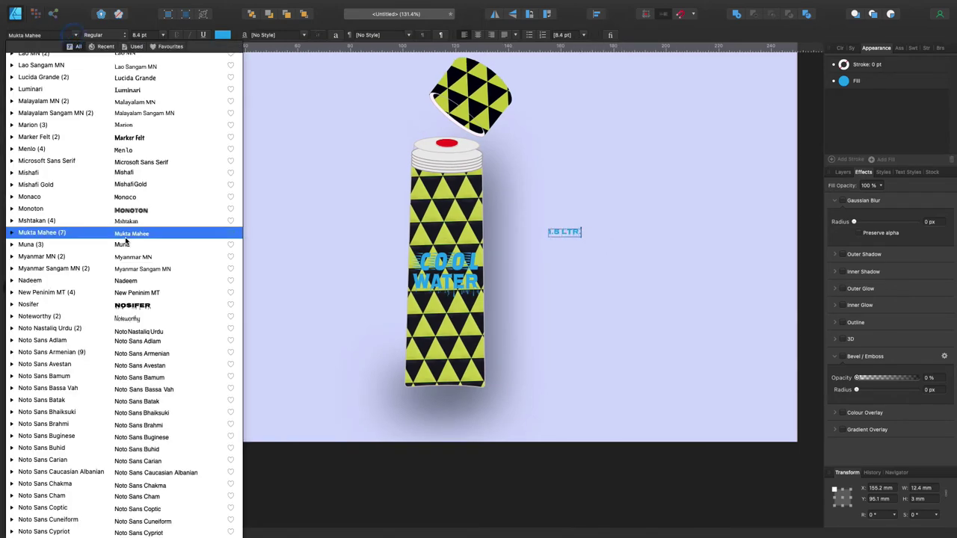
{"action": "left_click", "coordinate": [127, 198]}
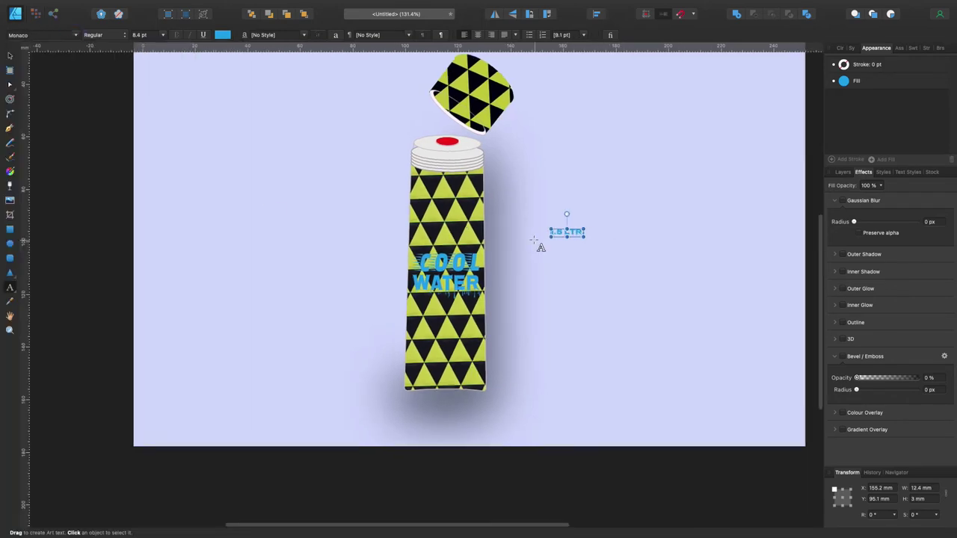
{"action": "scroll", "coordinate": [542, 243], "scroll_direction": "up", "scroll_amount": 5}
{"action": "left_click", "coordinate": [41, 34]}
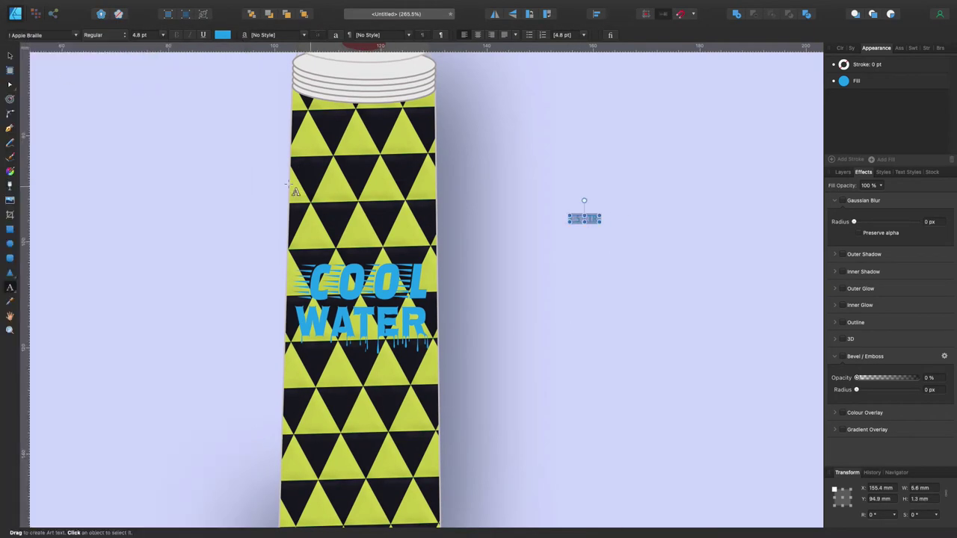
{"action": "left_click", "coordinate": [842, 172]}
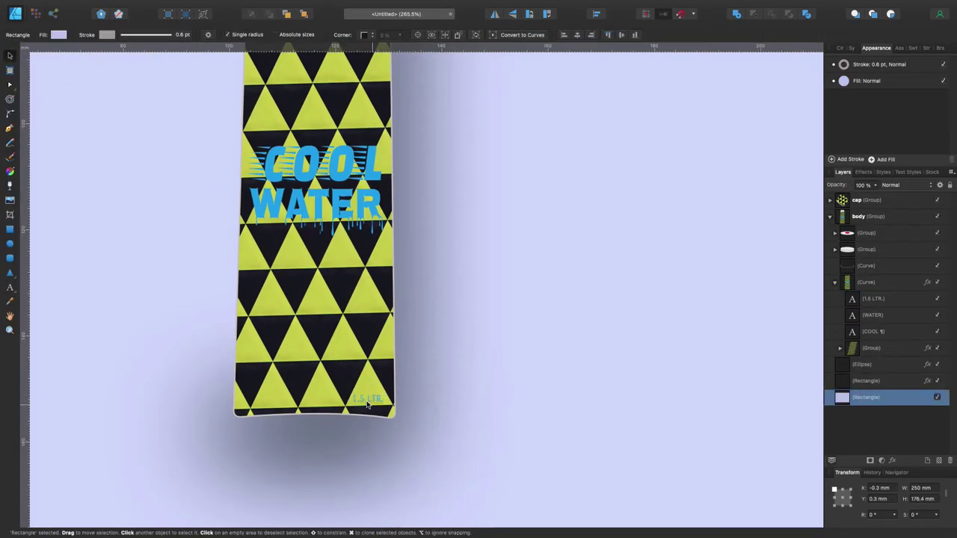
Step: Move the shadow ellipse and rectangle into body, then group cap and body as 'water container'
{"action": "left_click", "coordinate": [535, 399]}
{"action": "key", "text": "ctrl+0"}
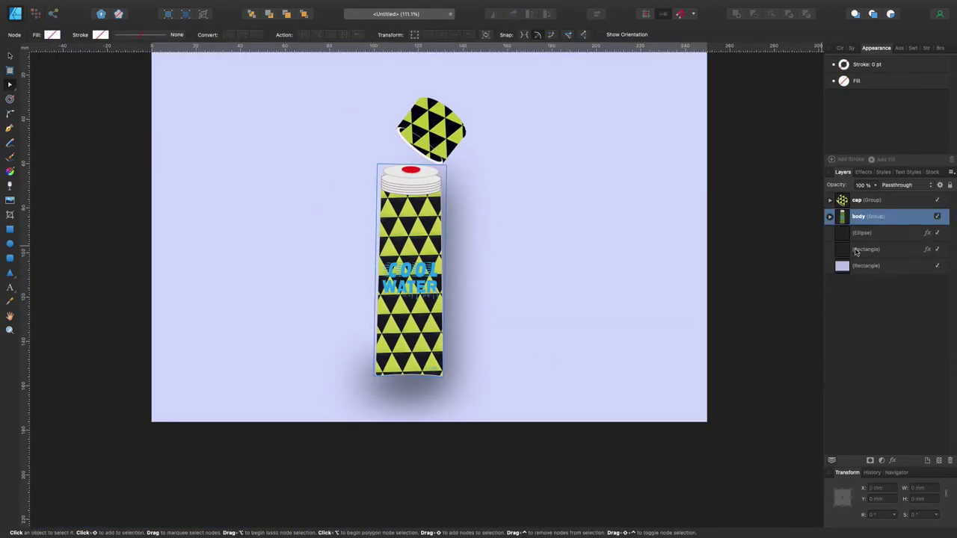
{"action": "left_click_drag", "start_coordinate": [865, 380], "coordinate": [882, 223]}
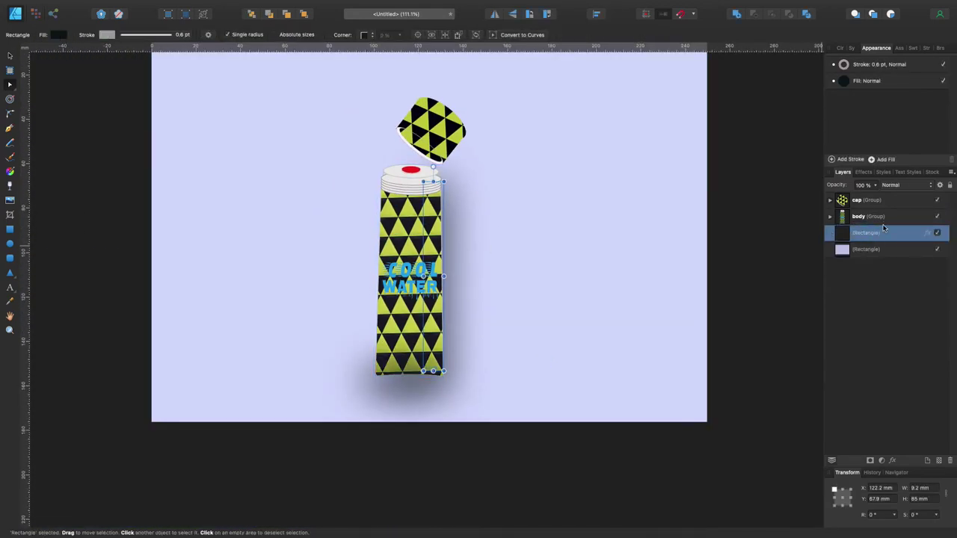
{"action": "left_click", "coordinate": [829, 216]}
{"action": "left_click", "coordinate": [867, 200]}
{"action": "key", "text": "ctrl+g"}
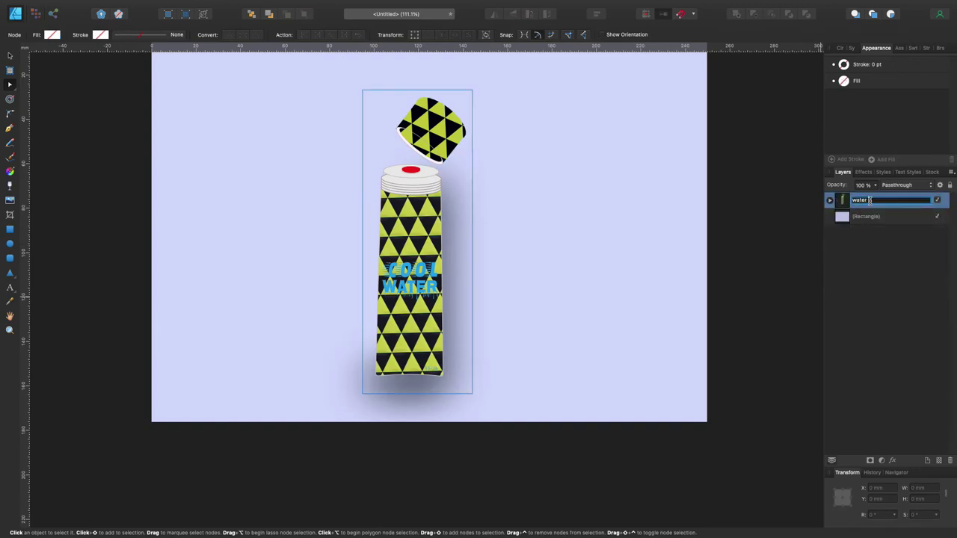
{"action": "left_click", "coordinate": [867, 216]}
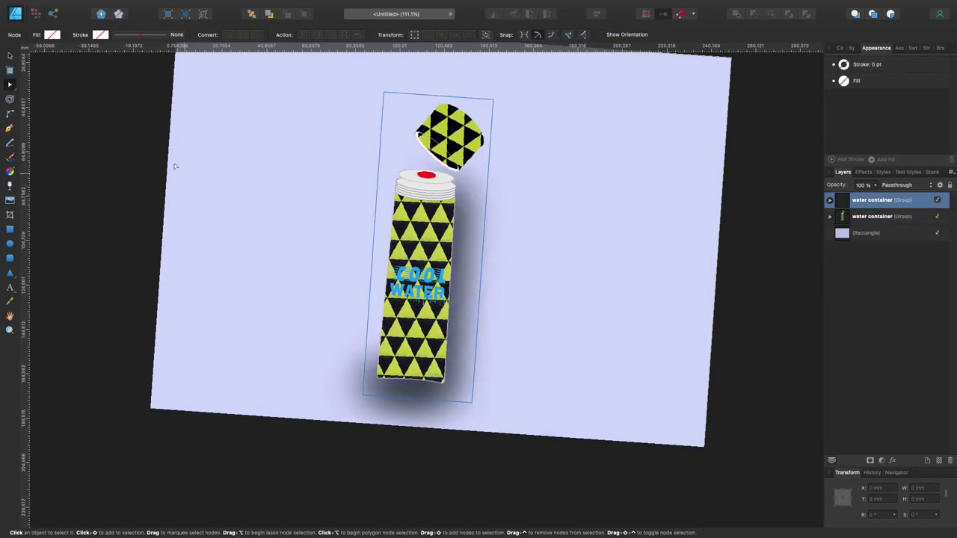
{"action": "left_click", "coordinate": [222, 6]}
{"action": "left_click", "coordinate": [237, 58]}
Step: Place the copied bottle on the left and a third bottle copy on the right
{"action": "key", "text": "v"}
{"action": "left_click_drag", "start_coordinate": [425, 227], "coordinate": [287, 254]}
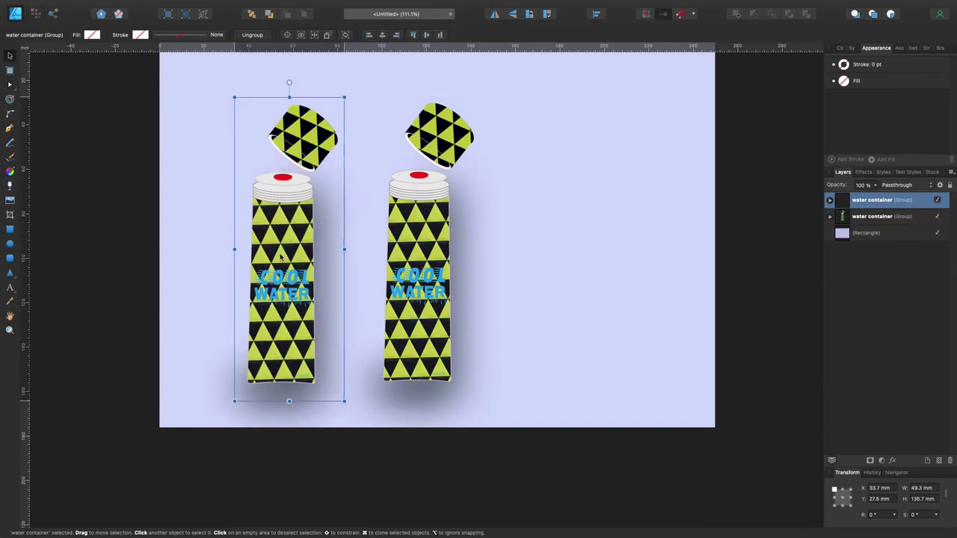
{"action": "left_click_drag", "start_coordinate": [323, 224], "coordinate": [588, 223]}
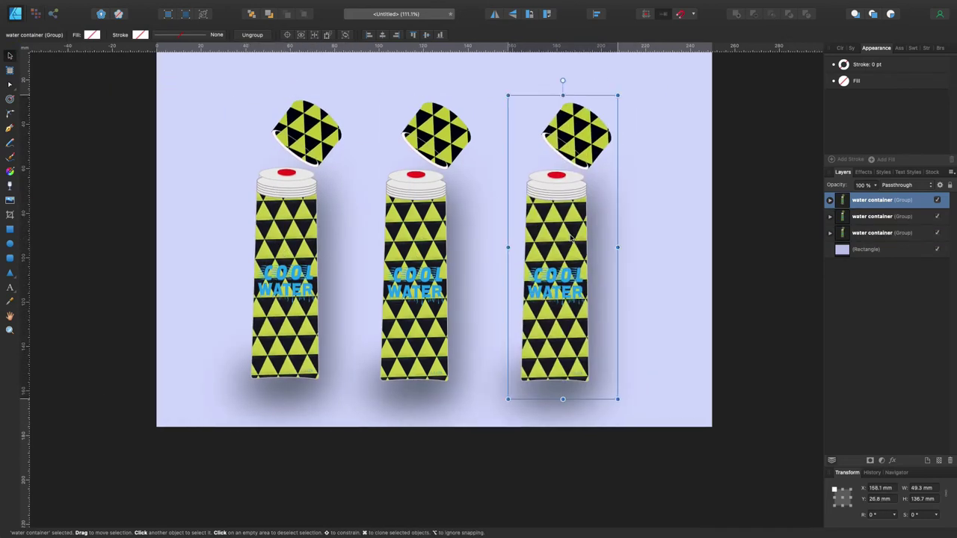
Step: Try a green fill on the third bottle's cap pattern, then undo back to the original
{"action": "double_click", "coordinate": [579, 135]}
{"action": "left_click", "coordinate": [873, 282]}
{"action": "left_click", "coordinate": [843, 80]}
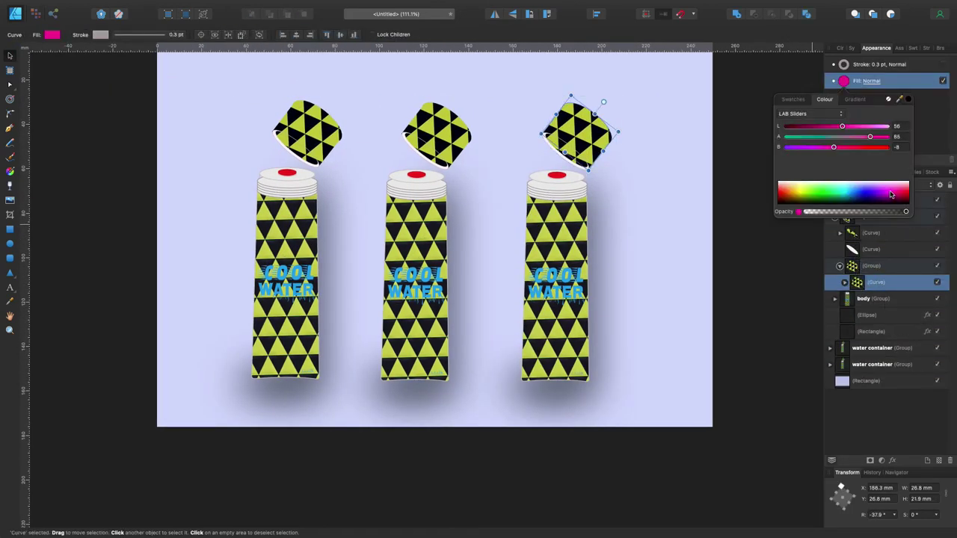
{"action": "left_click", "coordinate": [845, 282]}
{"action": "left_click", "coordinate": [852, 299]}
{"action": "left_click", "coordinate": [886, 315]}
{"action": "left_click", "coordinate": [886, 331], "text": "shift"}
{"action": "left_click", "coordinate": [843, 81]}
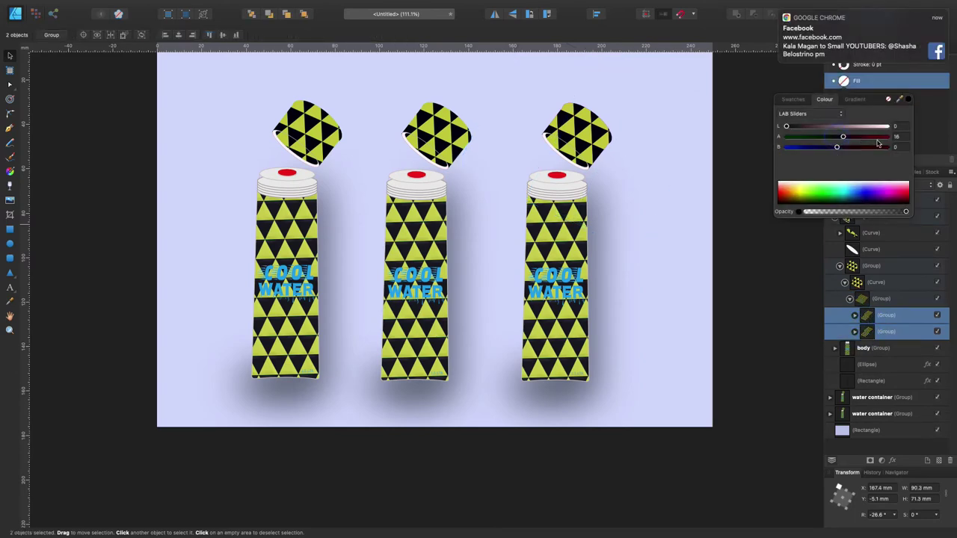
{"action": "left_click_drag", "start_coordinate": [901, 196], "coordinate": [815, 191]}
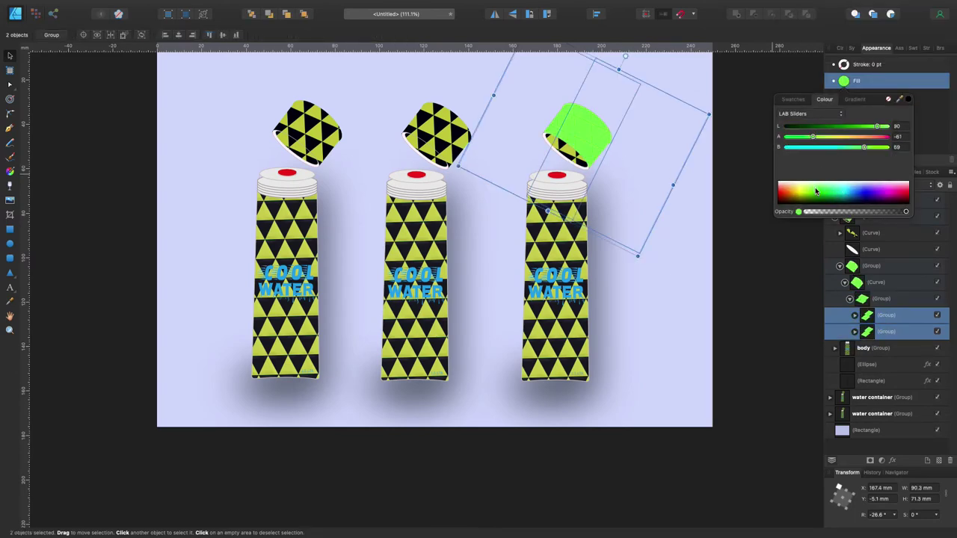
{"action": "key", "text": "ctrl+z"}
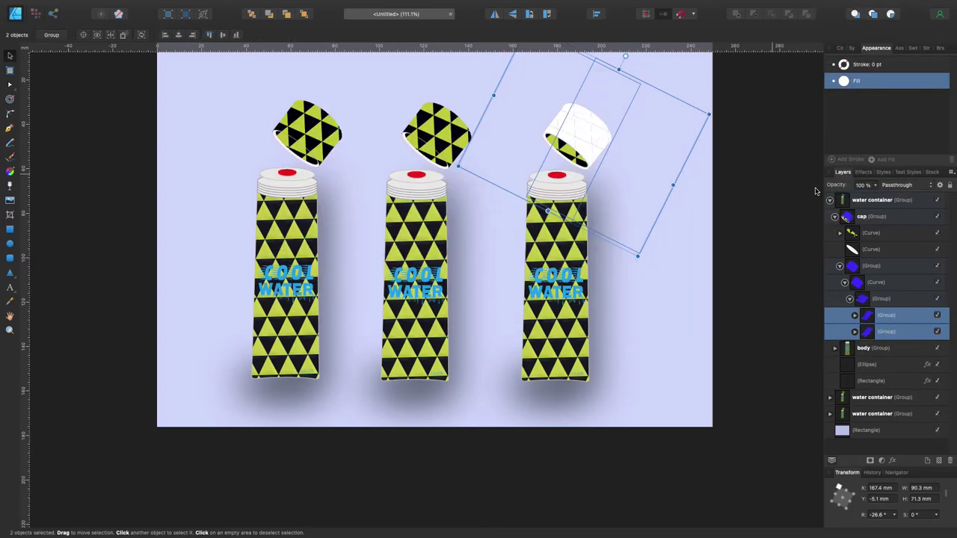
{"action": "key", "text": "ctrl+z"}
{"action": "key", "text": "ctrl+d"}
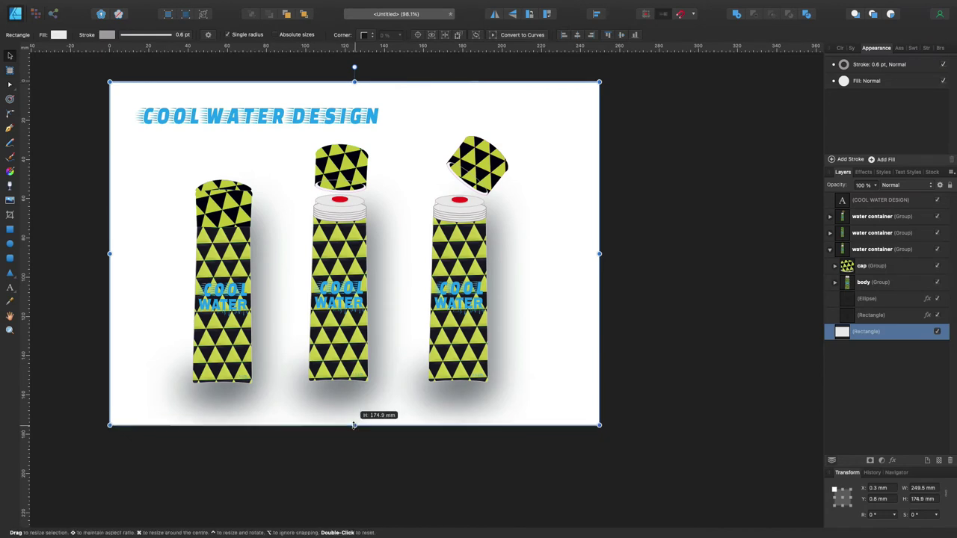
{"action": "left_click", "coordinate": [878, 64]}
{"action": "mouse_move", "coordinate": [840, 97]}
{"action": "left_mouse_down"}
{"action": "mouse_move", "coordinate": [880, 100]}
{"action": "mouse_move", "coordinate": [828, 120]}
{"action": "left_mouse_up"}
{"action": "left_click", "coordinate": [843, 65]}
{"action": "left_click", "coordinate": [669, 165]}
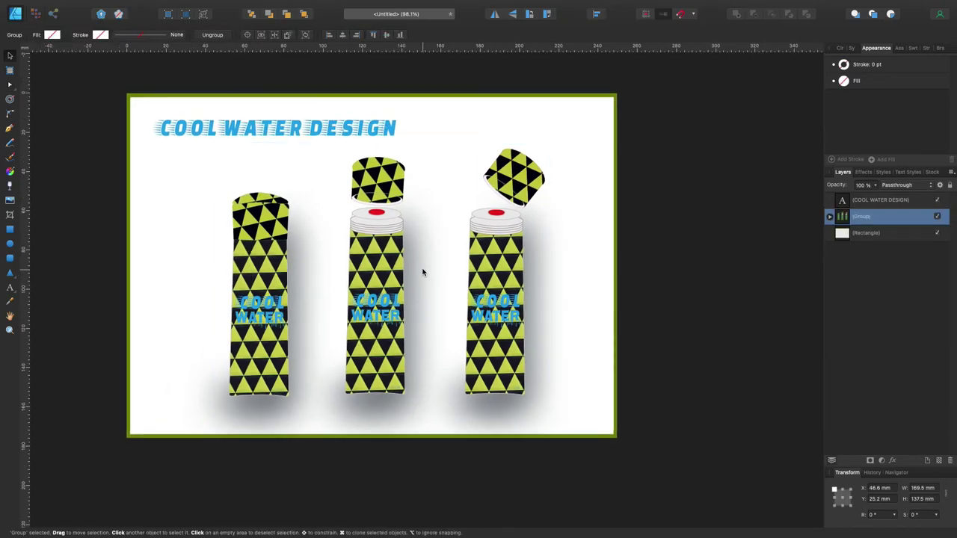
{"action": "left_click", "coordinate": [711, 284]}
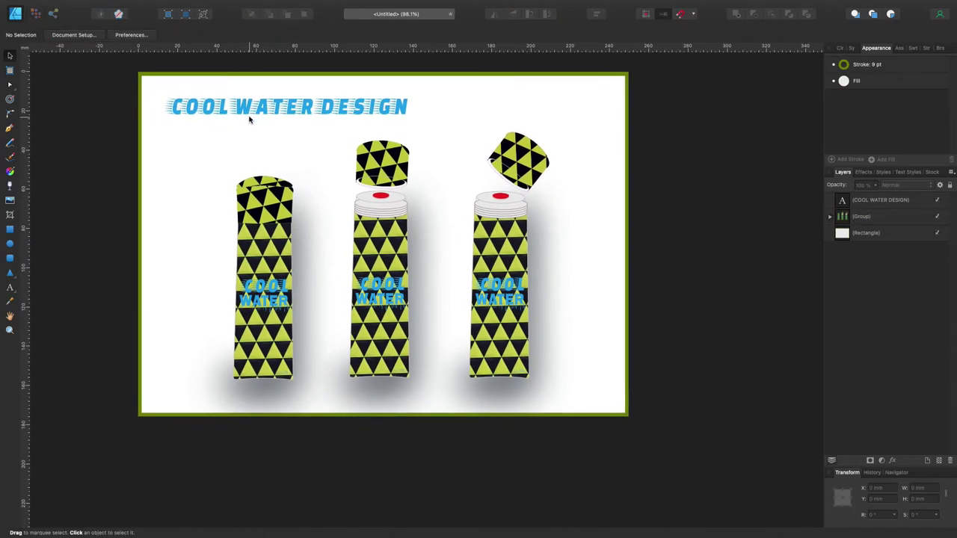
{"action": "left_click", "coordinate": [11, 289]}
{"action": "scroll", "coordinate": [134, 291], "scroll_direction": "left", "scroll_amount": 2}
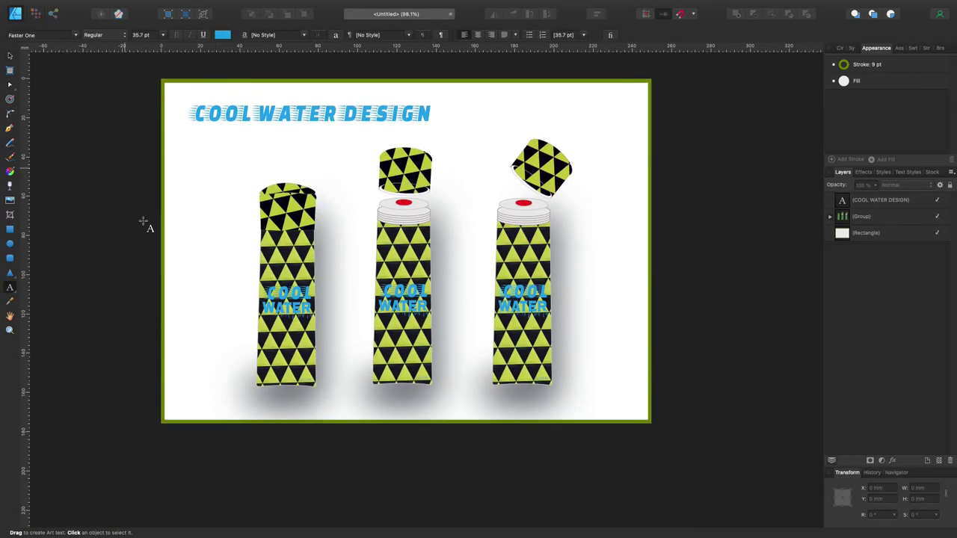
Step: Shorten the triangle pattern group inside the first bottle's cap to fit the cap
{"action": "key", "text": "v"}
{"action": "left_click", "coordinate": [290, 336]}
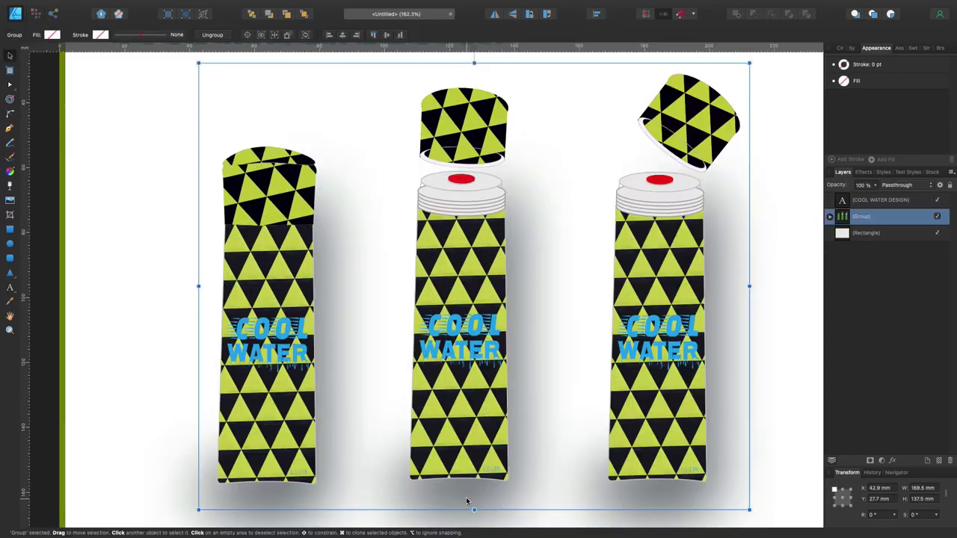
{"action": "scroll", "coordinate": [466, 497], "scroll_direction": "up", "scroll_amount": 3}
{"action": "scroll", "coordinate": [464, 493], "scroll_direction": "down", "scroll_amount": 5}
{"action": "scroll", "coordinate": [461, 490], "scroll_direction": "up", "scroll_amount": 5}
{"action": "scroll", "coordinate": [461, 490], "scroll_direction": "up", "scroll_amount": 2}
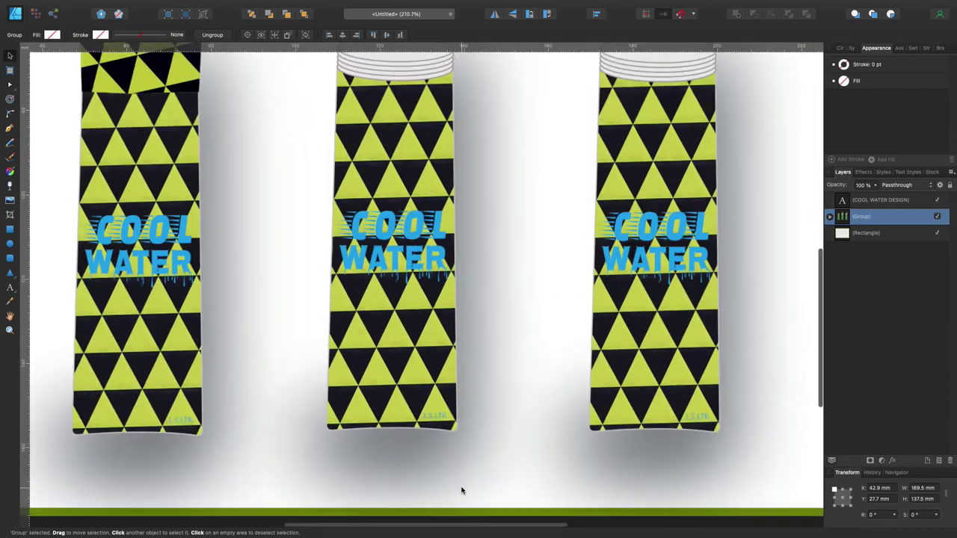
{"action": "scroll", "coordinate": [352, 186], "scroll_direction": "up", "scroll_amount": 3}
{"action": "double_click", "coordinate": [284, 153]}
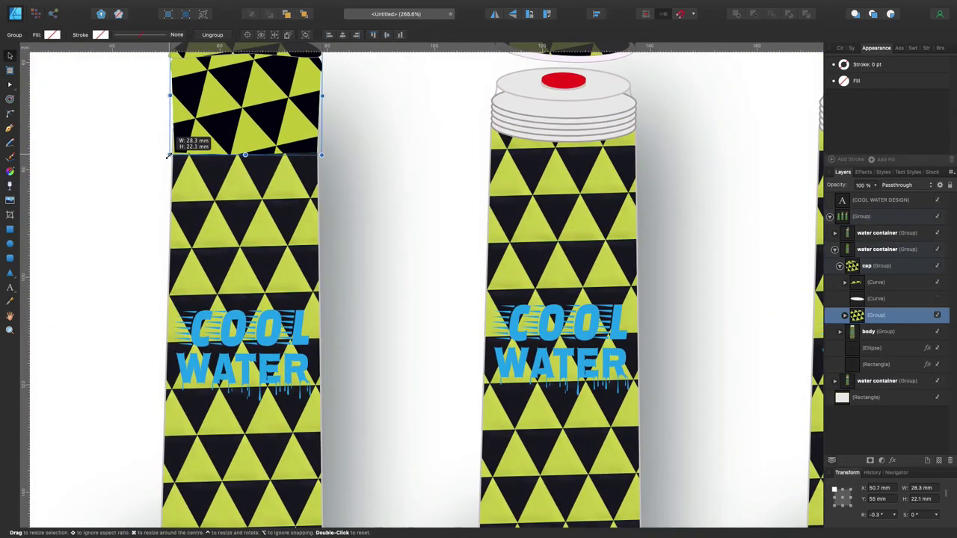
{"action": "scroll", "coordinate": [194, 149], "scroll_direction": "up", "scroll_amount": 5}
{"action": "left_click", "coordinate": [220, 193]}
{"action": "double_click", "coordinate": [220, 193]}
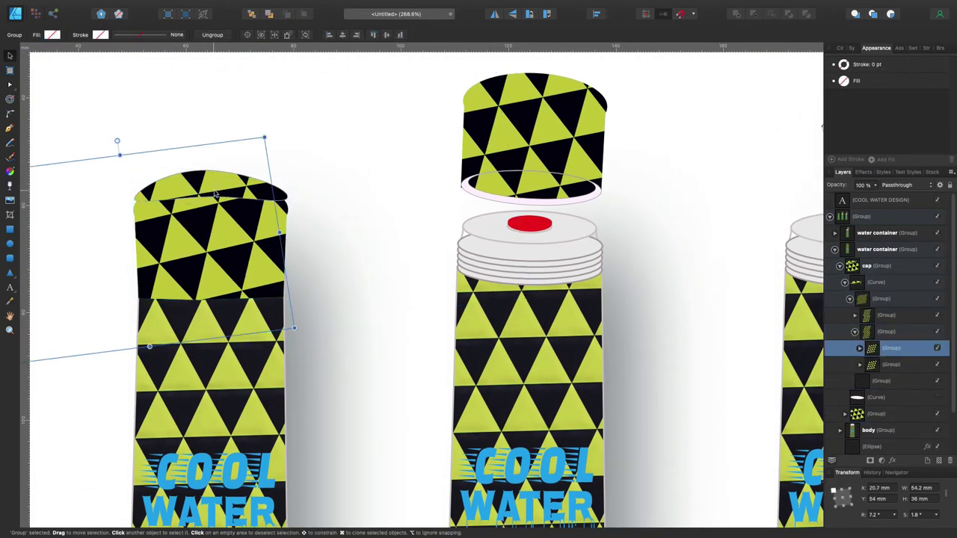
{"action": "left_click_drag", "start_coordinate": [201, 210], "coordinate": [203, 232]}
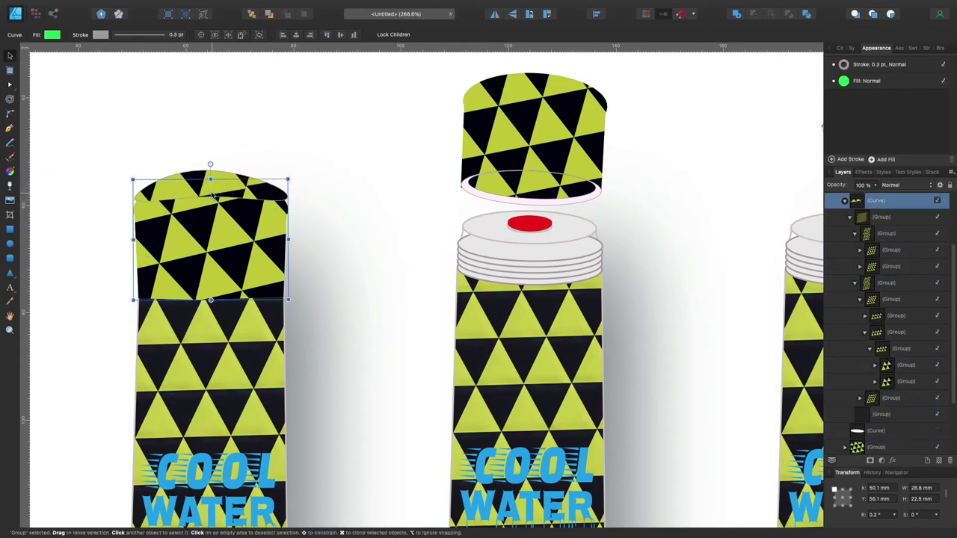
{"action": "left_click", "coordinate": [303, 183]}
Step: Flatten the first cap's domed top curve to 8.3 mm high
{"action": "scroll", "coordinate": [308, 180], "scroll_direction": "down", "scroll_amount": 3}
{"action": "left_click", "coordinate": [246, 187]}
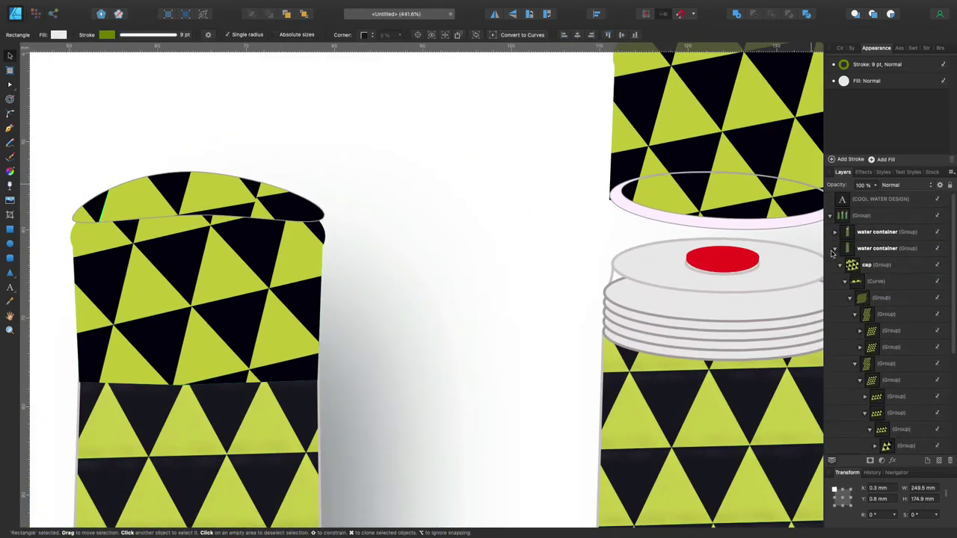
{"action": "left_click_drag", "start_coordinate": [198, 216], "coordinate": [195, 244]}
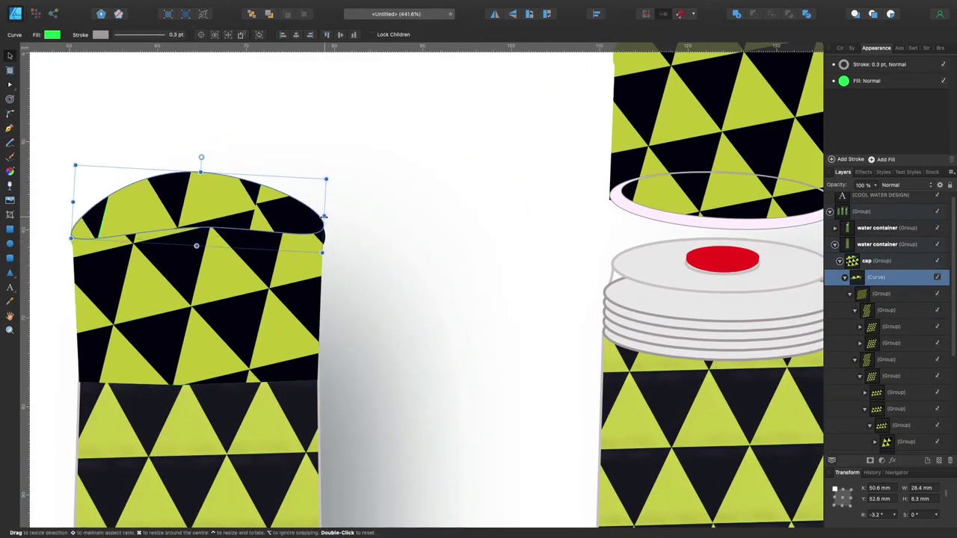
{"action": "key", "text": "a"}
{"action": "left_click", "coordinate": [303, 238]}
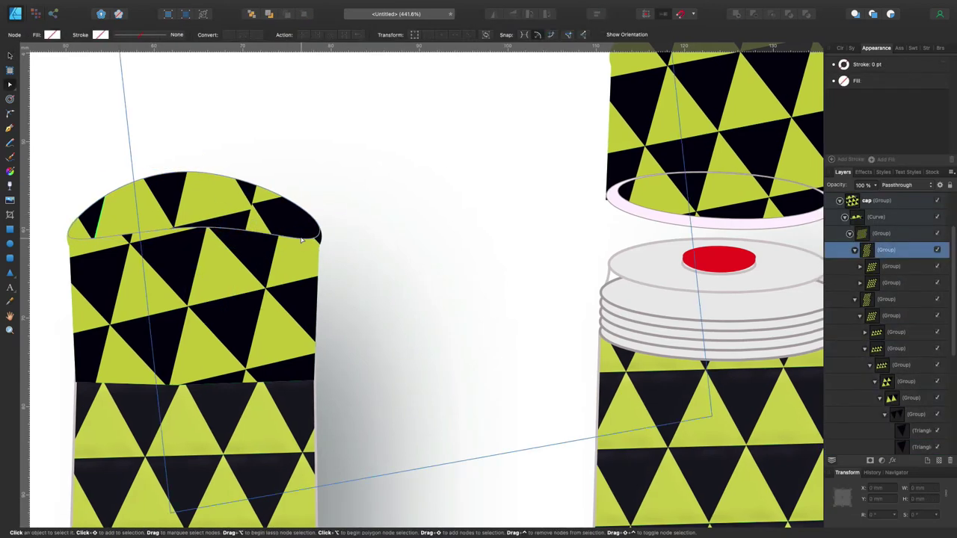
{"action": "left_click", "coordinate": [406, 139]}
{"action": "scroll", "coordinate": [476, 145], "scroll_direction": "down", "scroll_amount": 5}
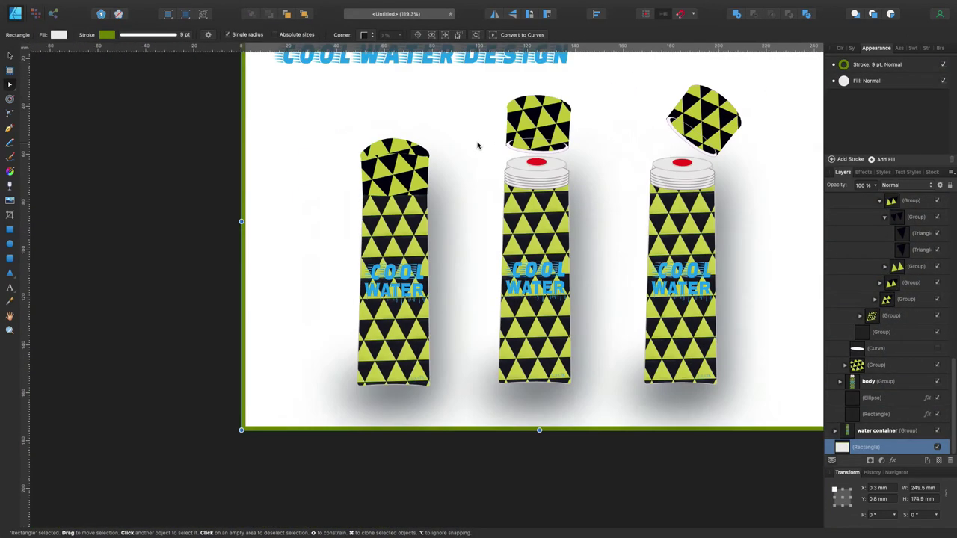
Step: Zoom out to the full artboard and hide the second artboard's blue Pixel wave layer
{"action": "scroll", "coordinate": [475, 142], "scroll_direction": "up", "scroll_amount": 3}
{"action": "scroll", "coordinate": [467, 136], "scroll_direction": "down", "scroll_amount": 5}
{"action": "scroll", "coordinate": [460, 131], "scroll_direction": "up", "scroll_amount": 3}
{"action": "scroll", "coordinate": [451, 123], "scroll_direction": "down", "scroll_amount": 3}
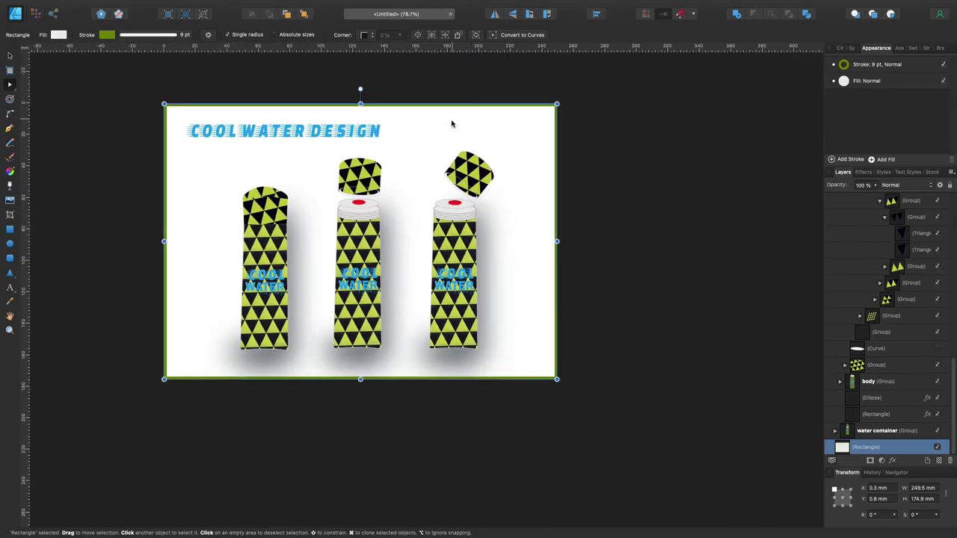
{"action": "scroll", "coordinate": [451, 124], "scroll_direction": "up", "scroll_amount": 2}
{"action": "scroll", "coordinate": [447, 129], "scroll_direction": "down", "scroll_amount": 1}
{"action": "scroll", "coordinate": [444, 132], "scroll_direction": "up", "scroll_amount": 2}
{"action": "left_click", "coordinate": [720, 6]}
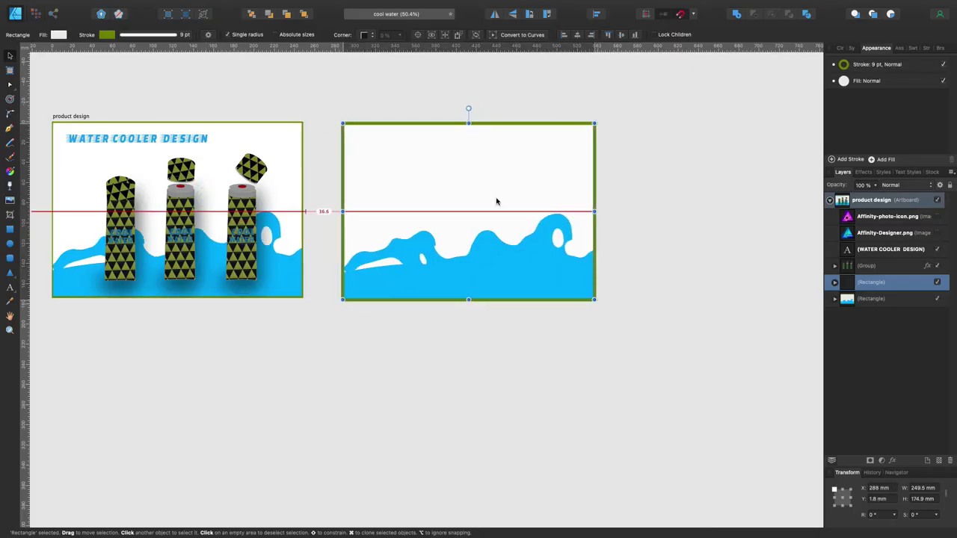
{"action": "left_click", "coordinate": [829, 200]}
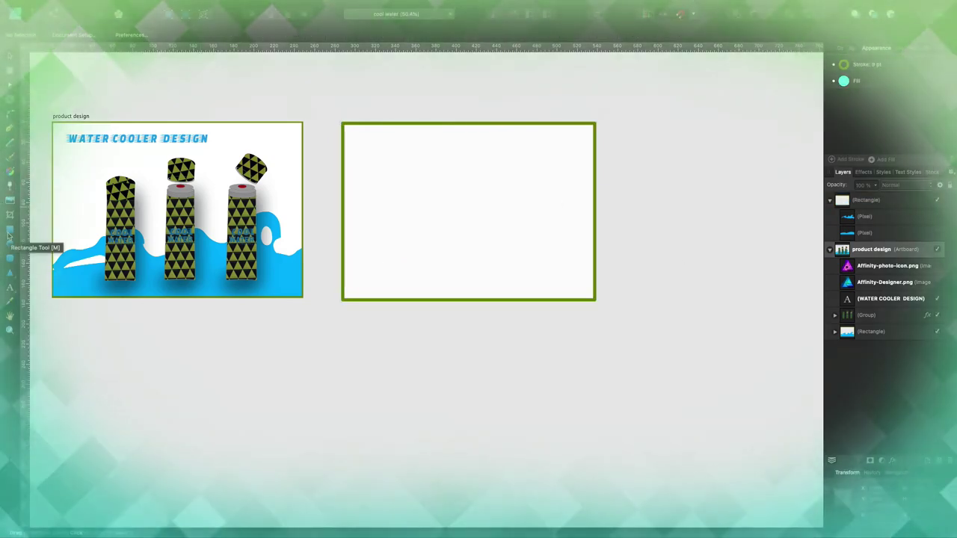
{"action": "scroll", "coordinate": [384, 259], "scroll_direction": "up", "scroll_amount": 5}
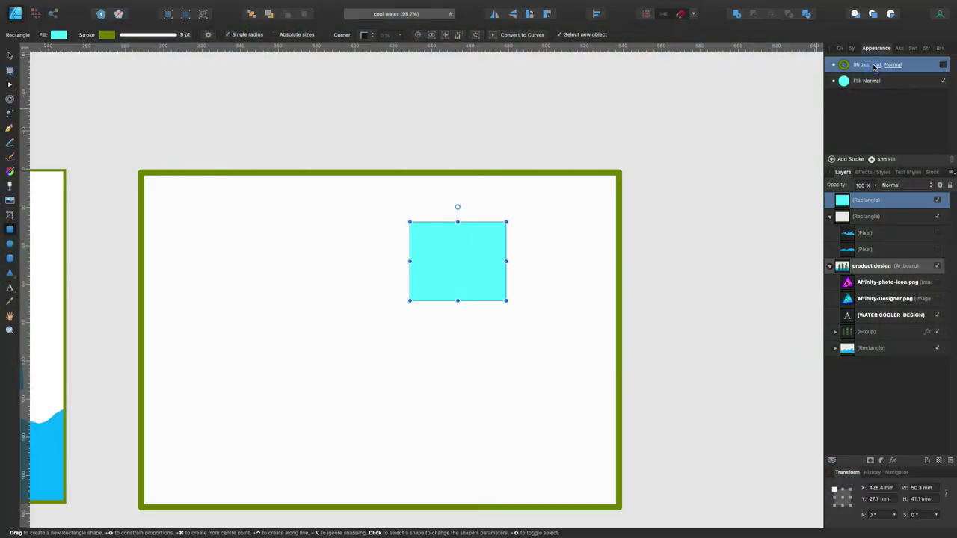
Step: Give the new square a pale green fill and a thin 0.3 pt black outline
{"action": "left_click", "coordinate": [878, 64]}
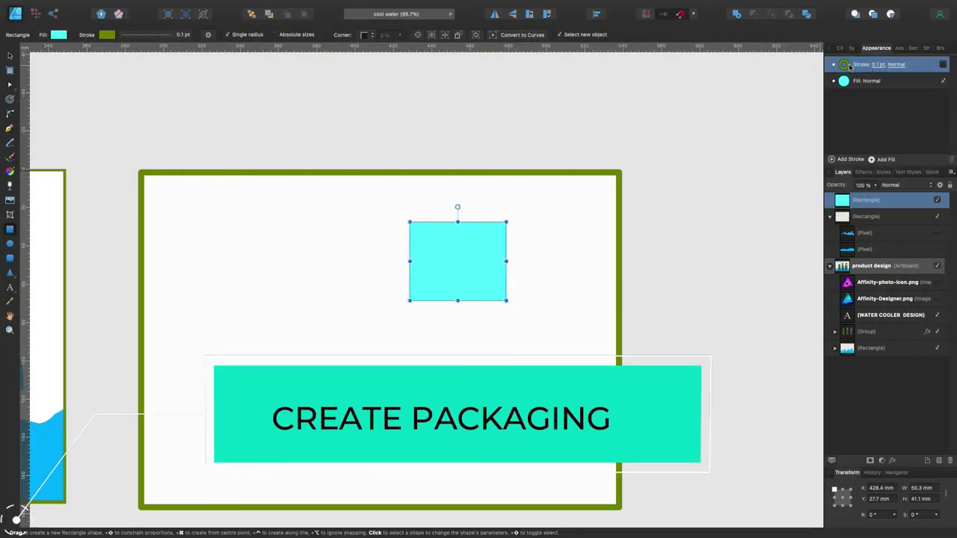
{"action": "left_click", "coordinate": [844, 64]}
{"action": "left_click", "coordinate": [792, 82]}
{"action": "left_click", "coordinate": [782, 112]}
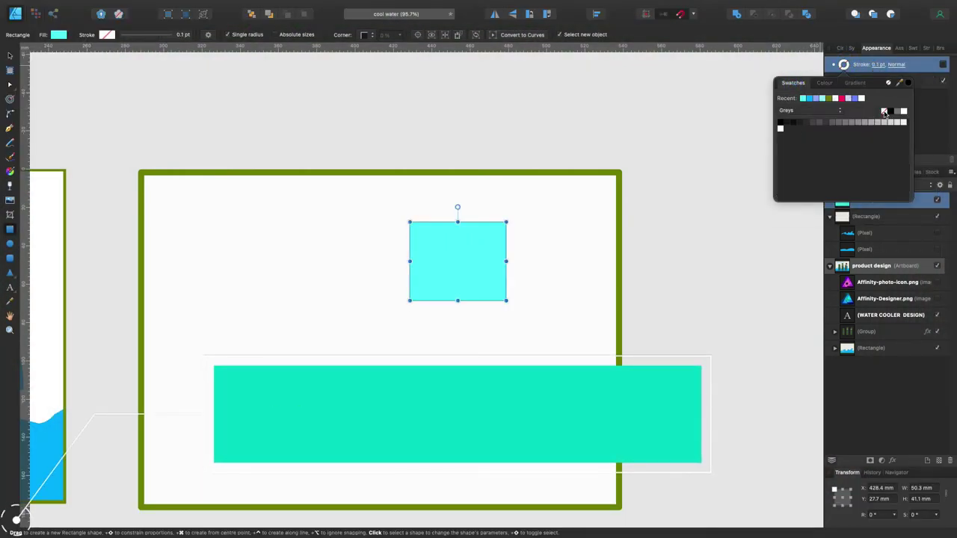
{"action": "left_click", "coordinate": [843, 80]}
{"action": "left_click_drag", "start_coordinate": [797, 192], "coordinate": [793, 192]}
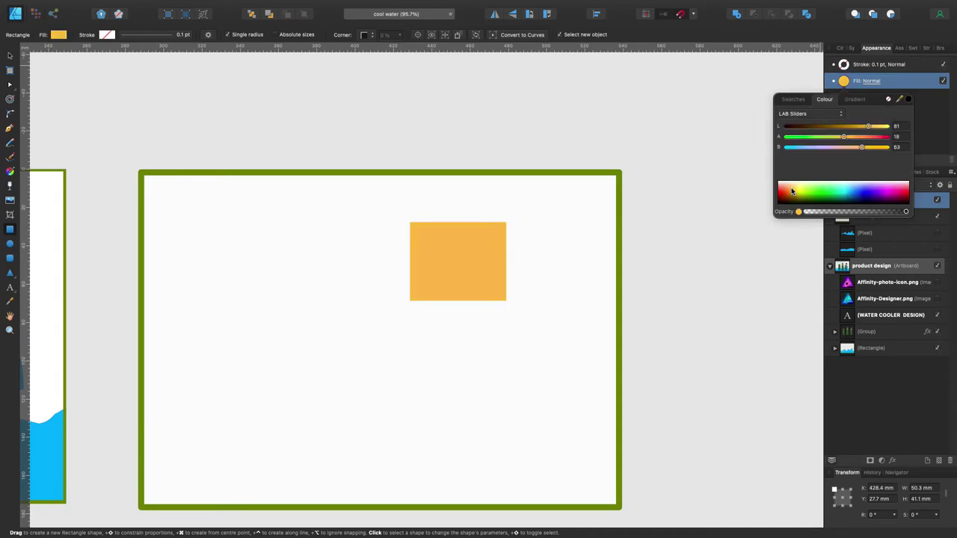
{"action": "left_click", "coordinate": [860, 66]}
{"action": "left_click_drag", "start_coordinate": [840, 98], "coordinate": [846, 98]}
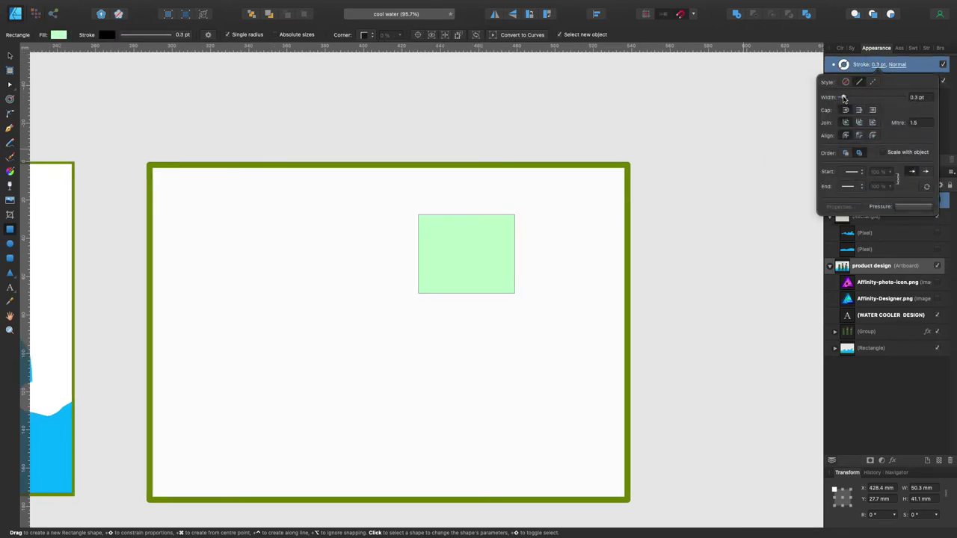
{"action": "left_click", "coordinate": [466, 257]}
Step: Convert the square to curves and drag its corners into a flat, wide rhombus
{"action": "key", "text": "v"}
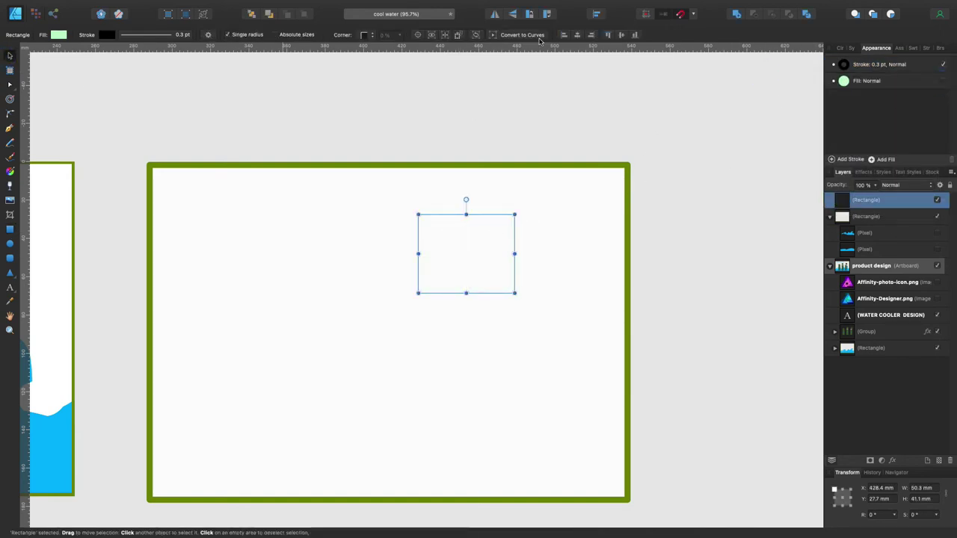
{"action": "left_click", "coordinate": [538, 35]}
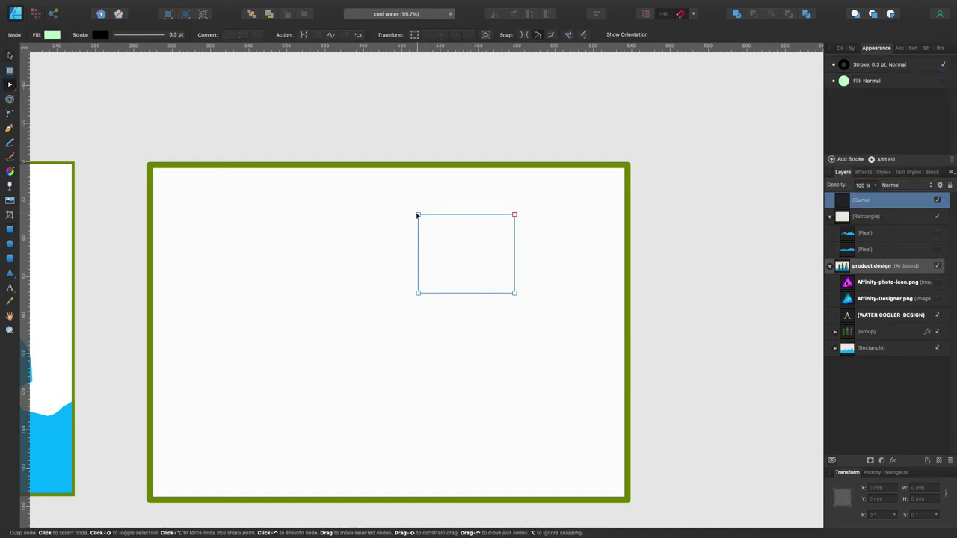
{"action": "left_click_drag", "start_coordinate": [417, 216], "coordinate": [461, 210]}
{"action": "left_click_drag", "start_coordinate": [514, 292], "coordinate": [493, 267]}
{"action": "left_click_drag", "start_coordinate": [418, 292], "coordinate": [443, 262]}
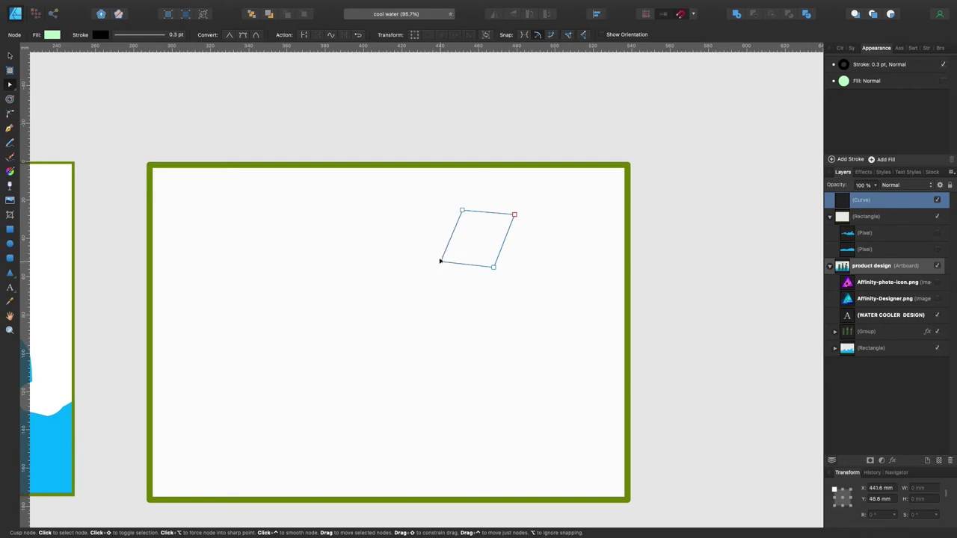
{"action": "left_click_drag", "start_coordinate": [514, 214], "coordinate": [510, 244]}
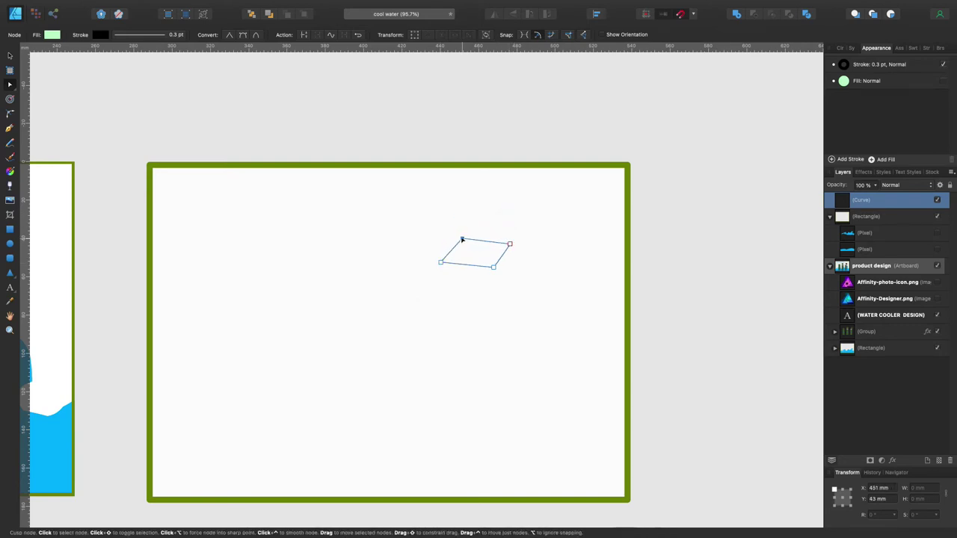
{"action": "left_click_drag", "start_coordinate": [441, 262], "coordinate": [422, 238]}
{"action": "left_click_drag", "start_coordinate": [493, 267], "coordinate": [466, 225]}
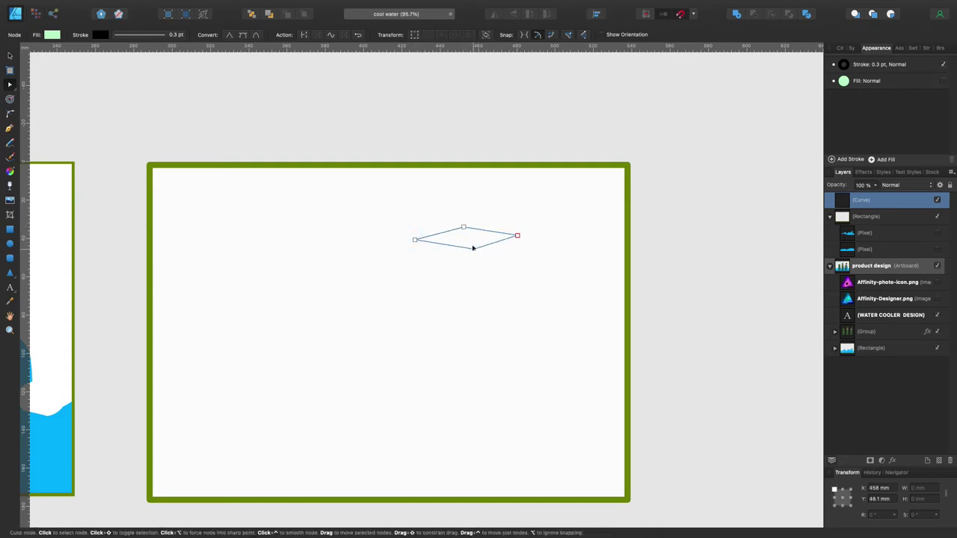
Step: Flatten the diamond top, then pen-draw the box's left, bottom and right sides
{"action": "left_click_drag", "start_coordinate": [463, 226], "coordinate": [467, 244]}
{"action": "left_click", "coordinate": [415, 238]}
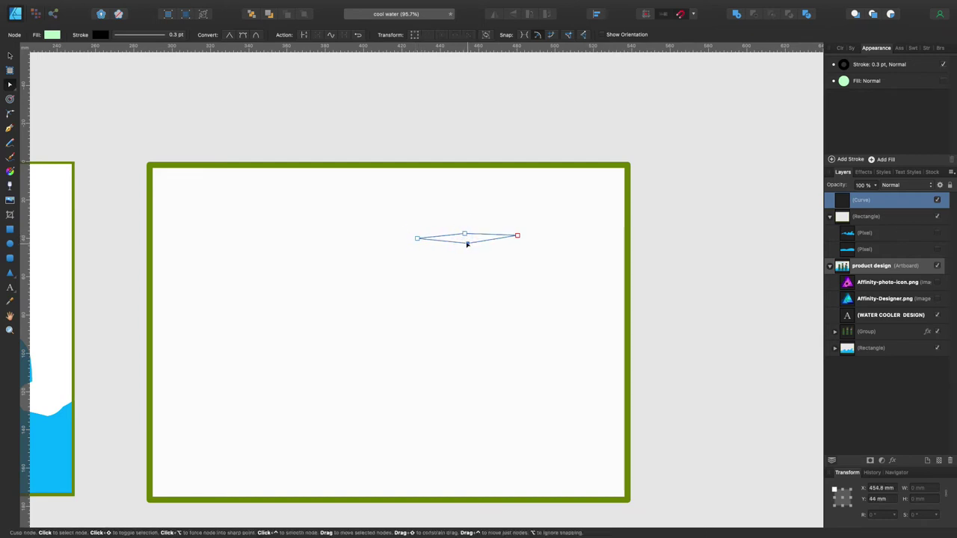
{"action": "key", "text": "p"}
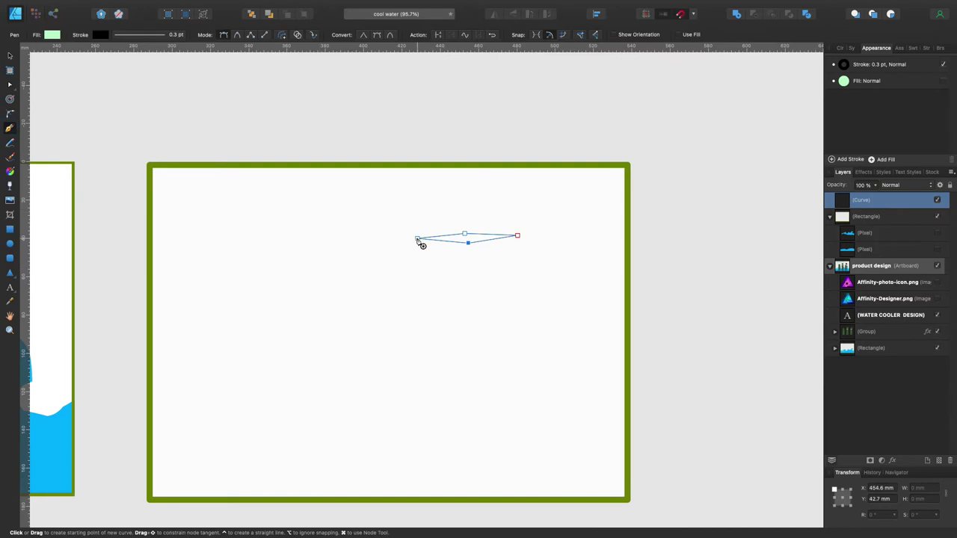
{"action": "left_click", "coordinate": [417, 425]}
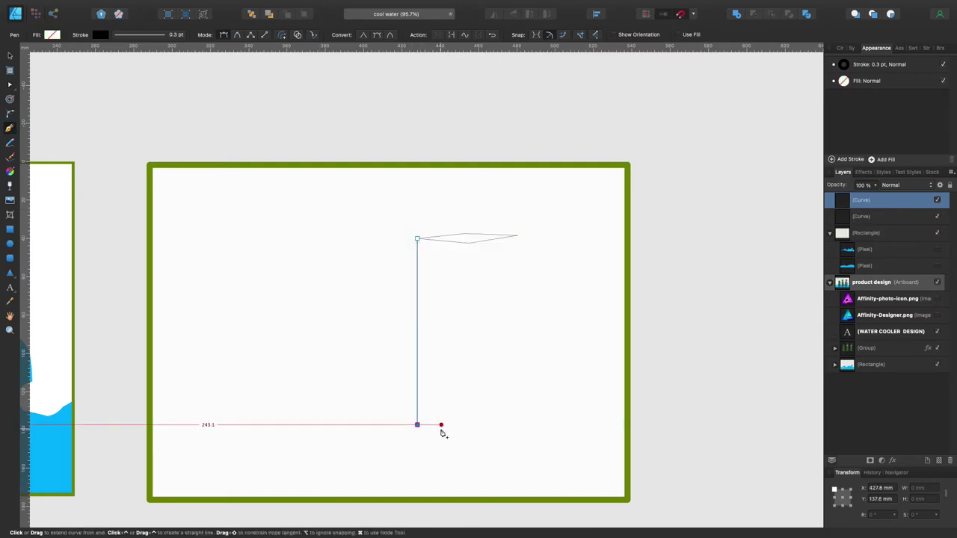
{"action": "left_click", "coordinate": [517, 425]}
{"action": "left_click", "coordinate": [518, 235]}
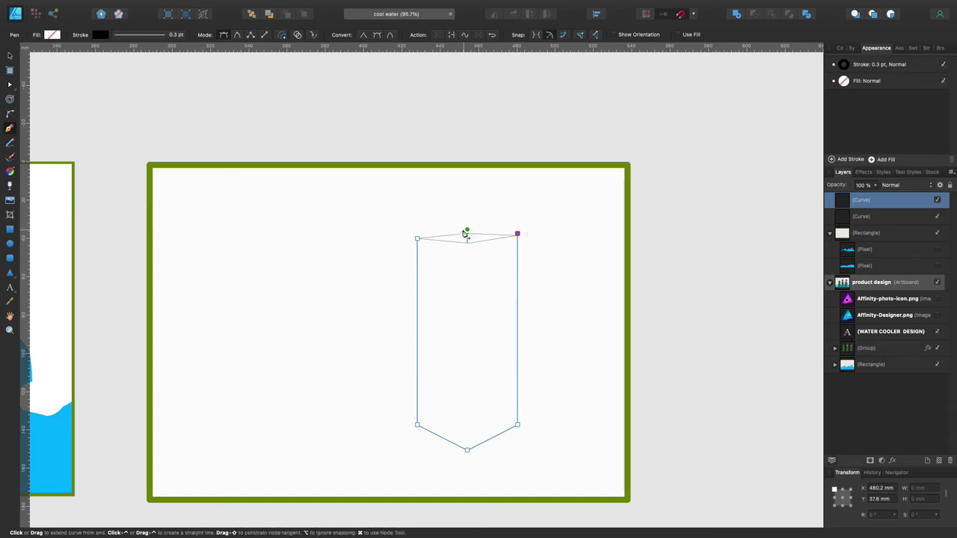
{"action": "left_click", "coordinate": [467, 244]}
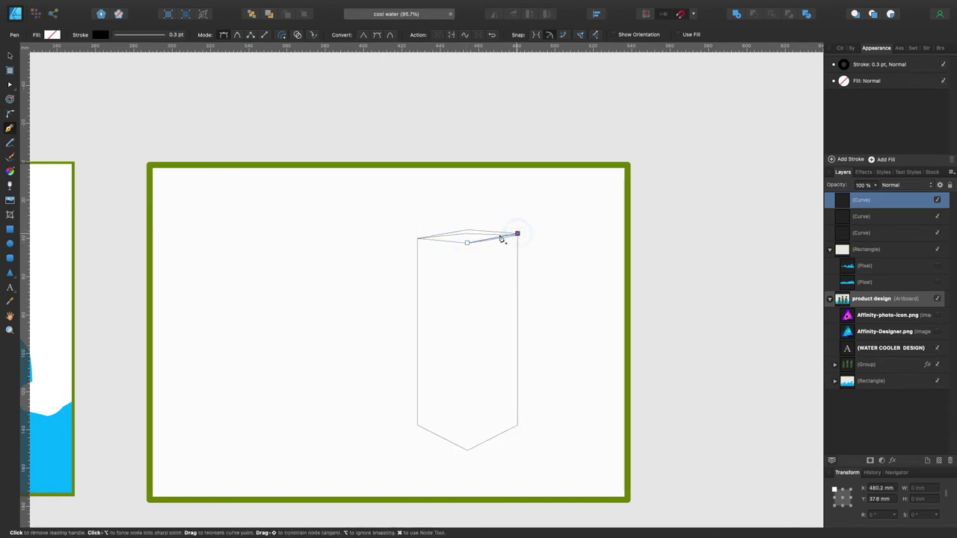
{"action": "left_click", "coordinate": [10, 55]}
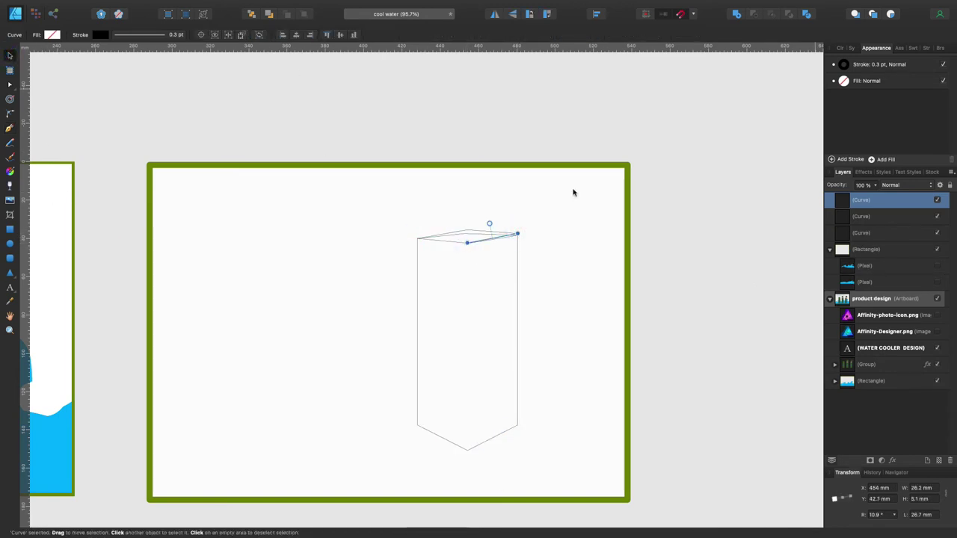
Step: Collapse the layer groups and inspect the diamond, top edge and box outline curves
{"action": "left_click", "coordinate": [830, 249]}
{"action": "left_click", "coordinate": [828, 266]}
{"action": "left_click", "coordinate": [871, 265]}
{"action": "left_click", "coordinate": [897, 232]}
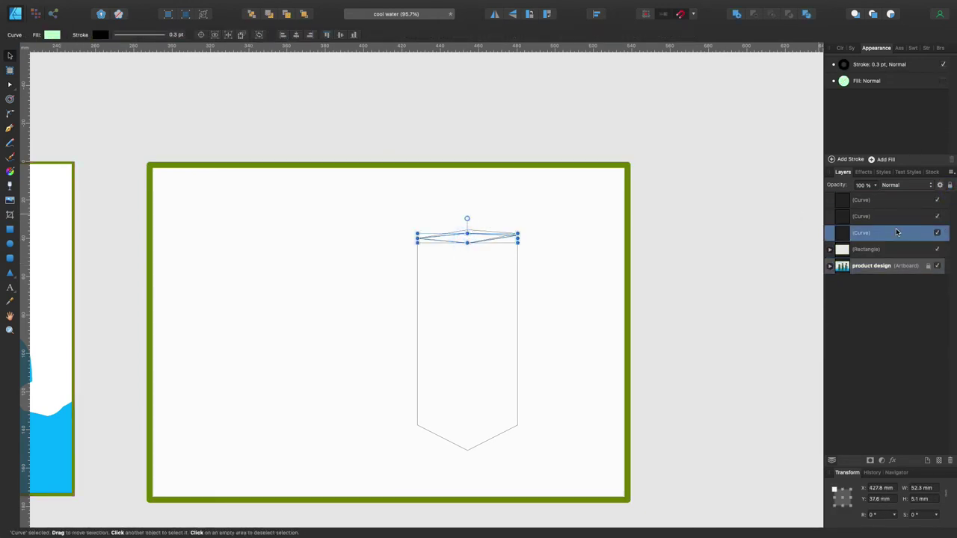
{"action": "left_click", "coordinate": [444, 241]}
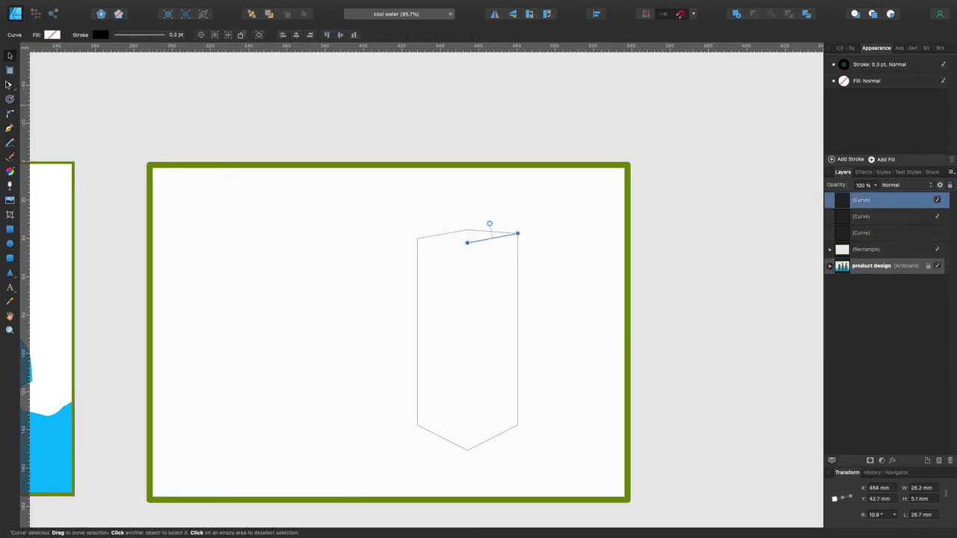
{"action": "left_click", "coordinate": [9, 84]}
{"action": "left_click", "coordinate": [416, 239]}
{"action": "left_click", "coordinate": [467, 242]}
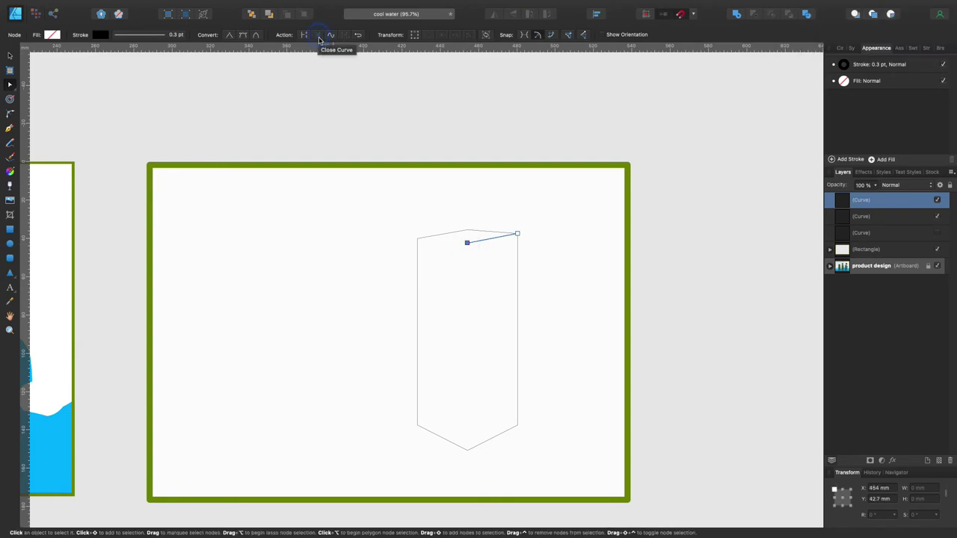
{"action": "left_click", "coordinate": [417, 239]}
{"action": "scroll", "coordinate": [442, 241], "scroll_direction": "down", "scroll_amount": 1}
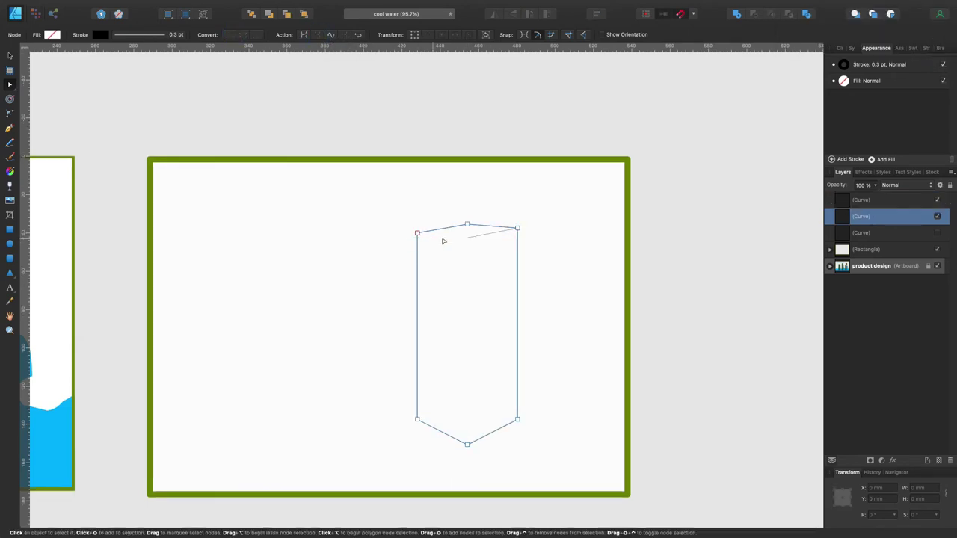
Step: Draw the top-left edge and raise the top-right edge to the back corner
{"action": "key", "text": "p"}
{"action": "left_click", "coordinate": [467, 237]}
{"action": "left_click", "coordinate": [417, 233]}
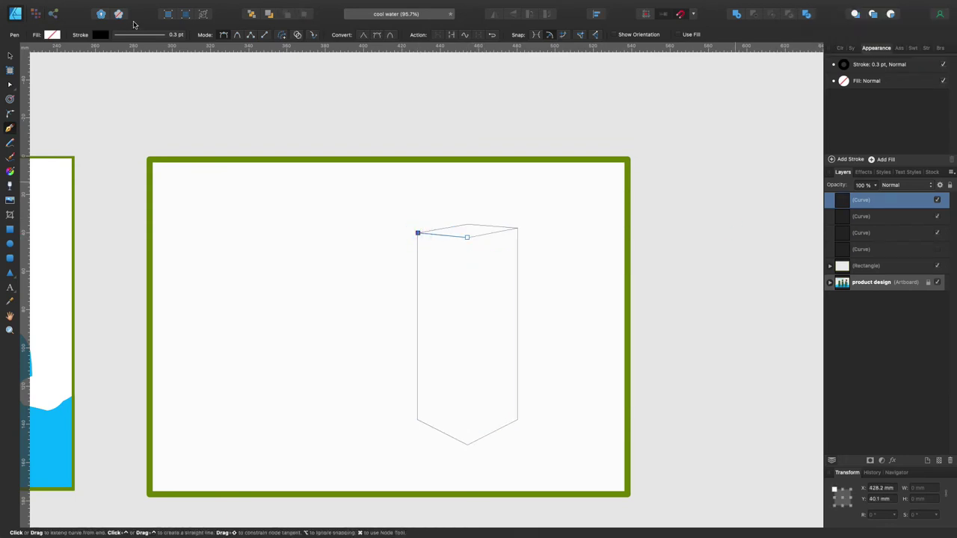
{"action": "key", "text": "v"}
{"action": "left_click", "coordinate": [390, 188]}
{"action": "left_click", "coordinate": [517, 229]}
{"action": "left_click_drag", "start_coordinate": [518, 228], "coordinate": [516, 225]}
{"action": "left_click", "coordinate": [426, 254]}
Step: Draw the front vertical edge down to the bottom corner and delete the leftover fifth curve
{"action": "key", "text": "p"}
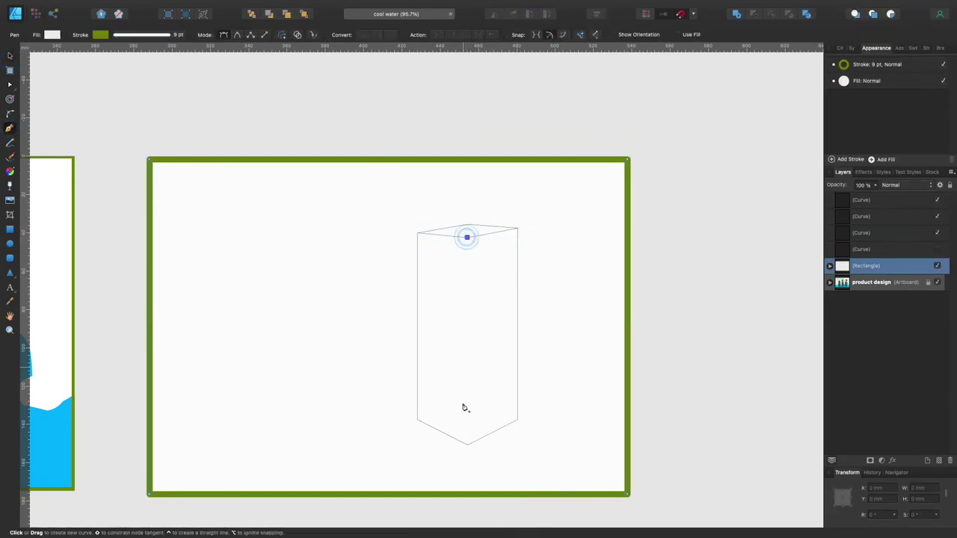
{"action": "left_click", "coordinate": [467, 444]}
{"action": "key", "text": "v"}
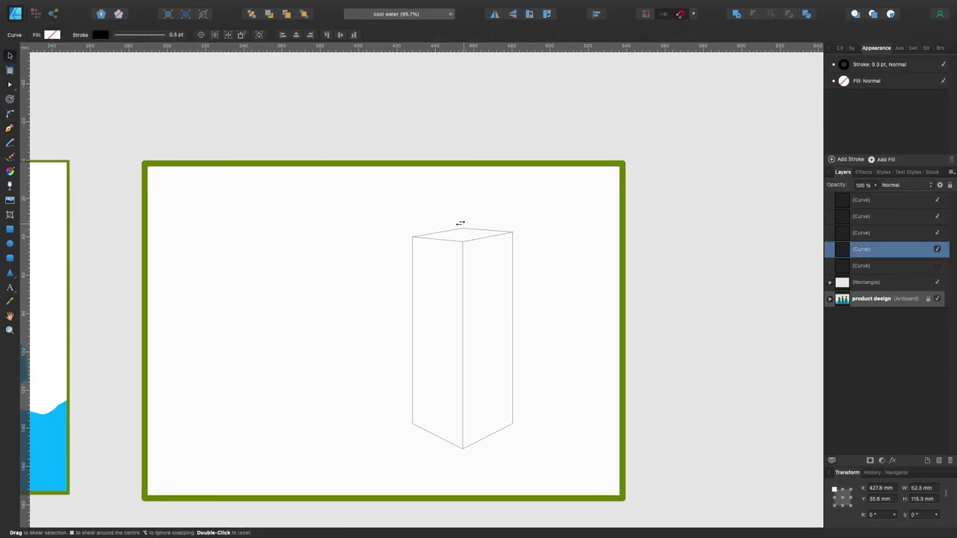
{"action": "left_click", "coordinate": [513, 234]}
{"action": "key", "text": "a"}
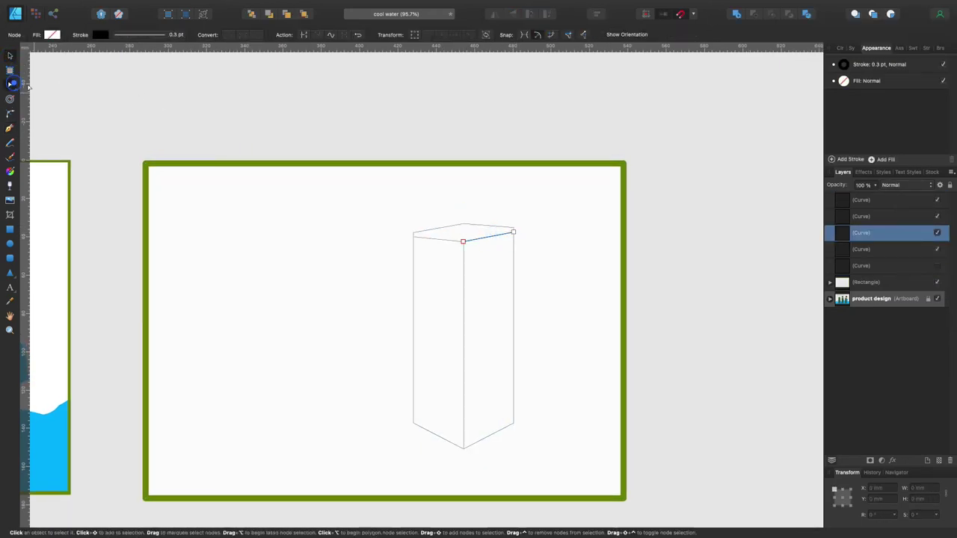
{"action": "left_click", "coordinate": [415, 237]}
{"action": "left_click", "coordinate": [402, 212]}
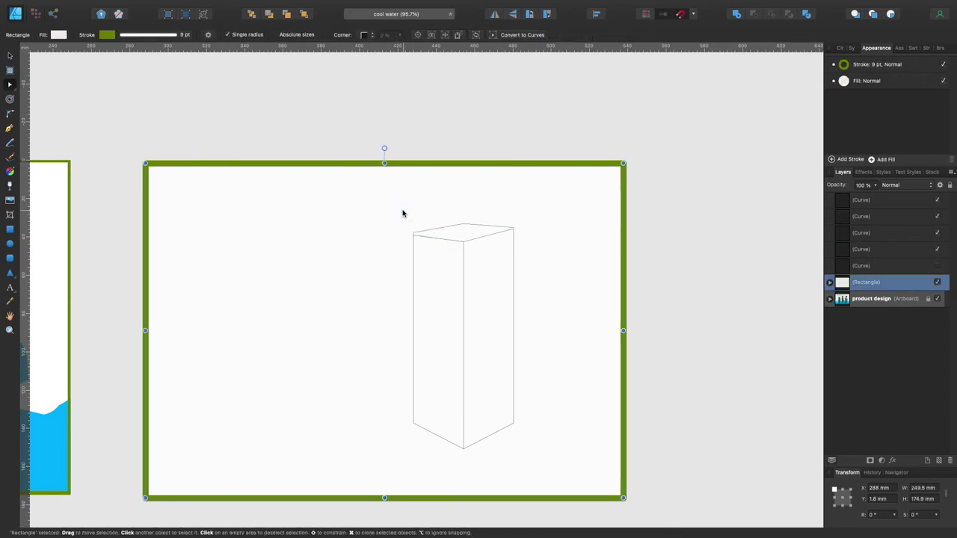
{"action": "key", "text": "v"}
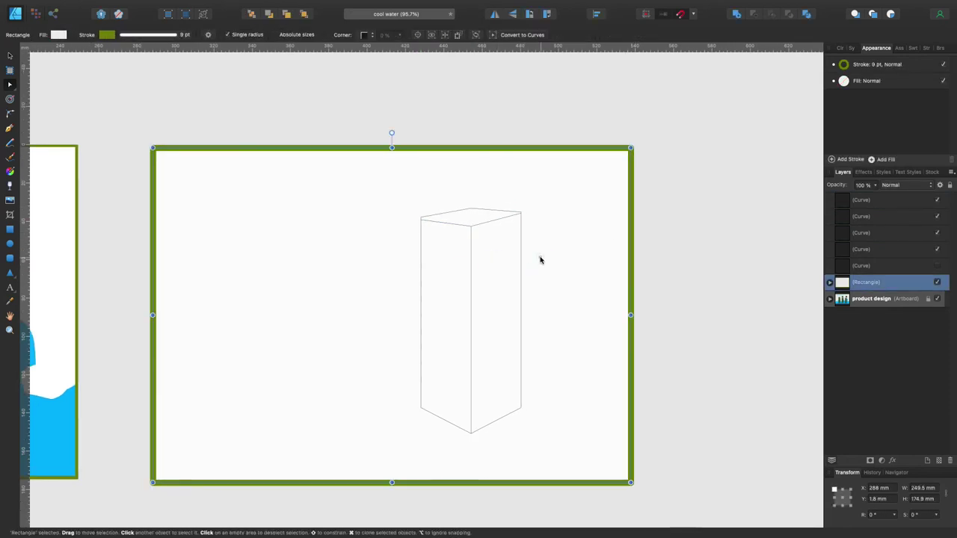
{"action": "left_click", "coordinate": [434, 80]}
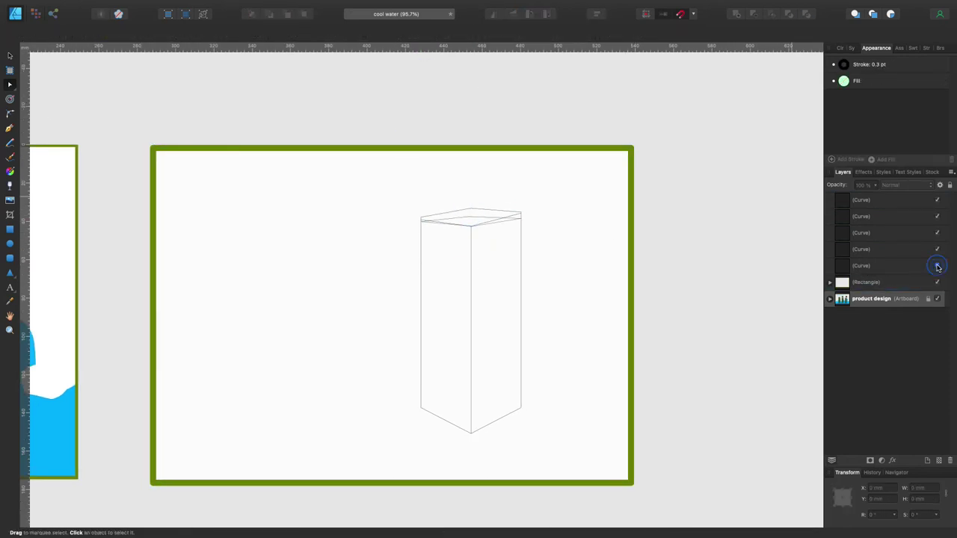
{"action": "left_click", "coordinate": [937, 266]}
Step: Select the four box curves and group them together
{"action": "key", "text": "Delete"}
{"action": "left_click", "coordinate": [920, 248]}
{"action": "left_click", "coordinate": [891, 200], "text": "shift"}
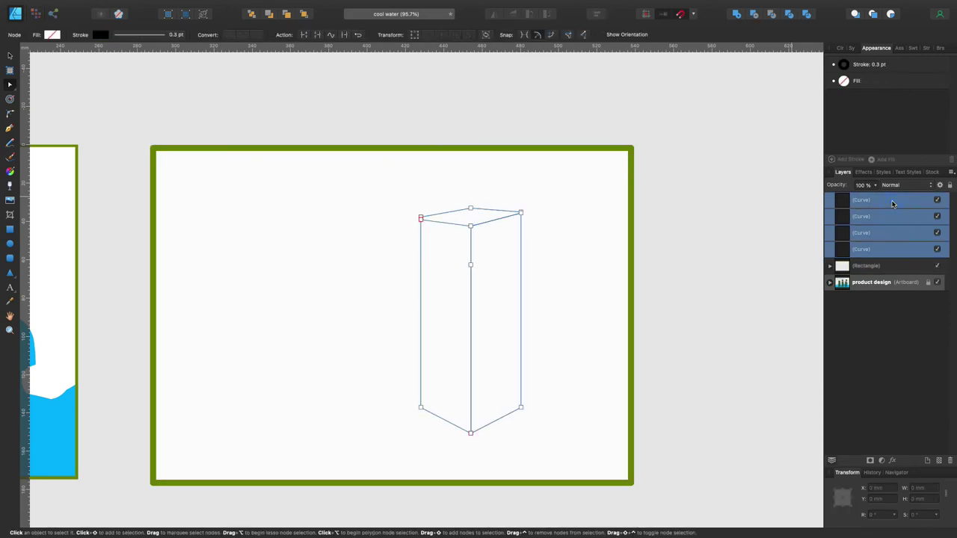
{"action": "key", "text": "super+j"}
Step: Try light blue, magenta and mint fills, then settle the box fill on pale peach
{"action": "left_click", "coordinate": [843, 80]}
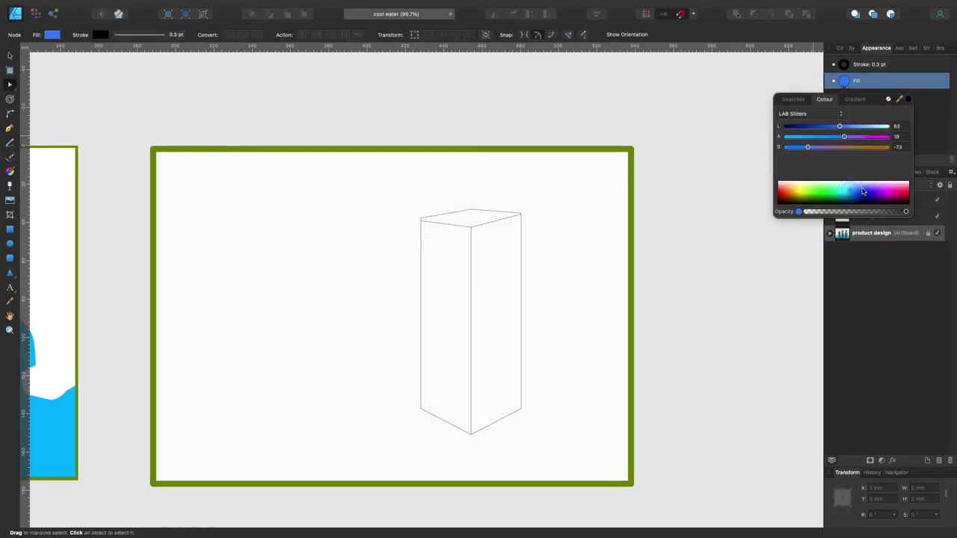
{"action": "left_click", "coordinate": [862, 191]}
{"action": "left_click", "coordinate": [883, 123]}
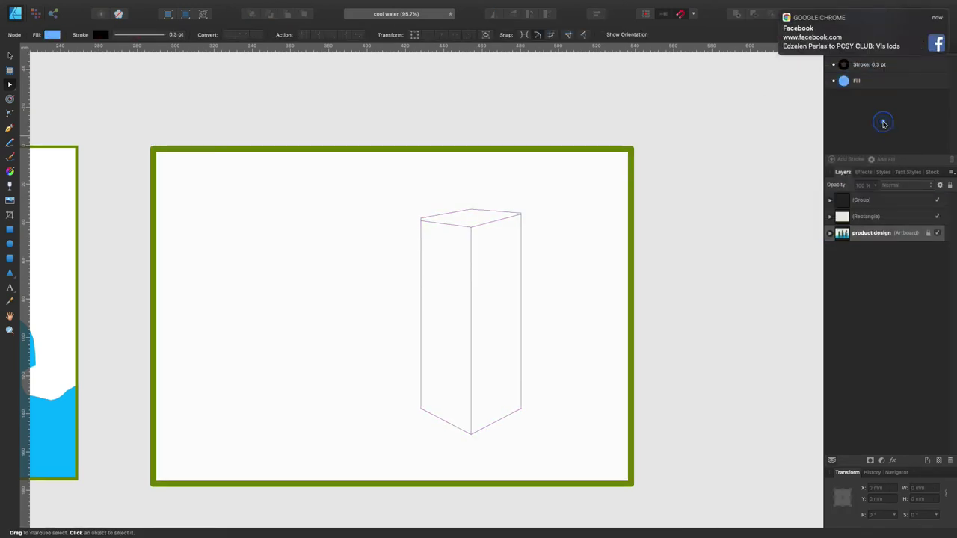
{"action": "left_click", "coordinate": [861, 199]}
{"action": "left_click", "coordinate": [856, 80]}
{"action": "left_click", "coordinate": [896, 191]}
{"action": "left_click", "coordinate": [825, 187]}
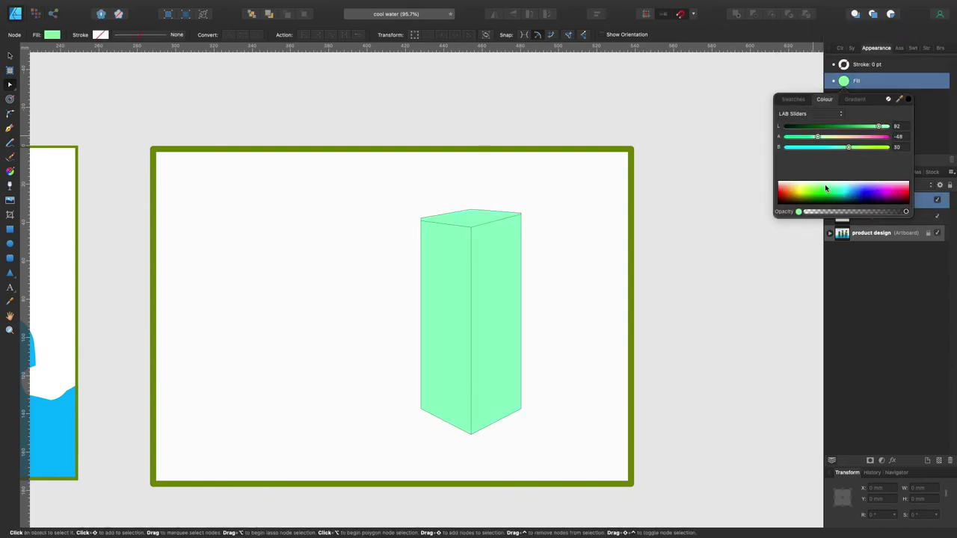
{"action": "left_click_drag", "start_coordinate": [825, 188], "coordinate": [785, 191]}
{"action": "left_click", "coordinate": [758, 114]}
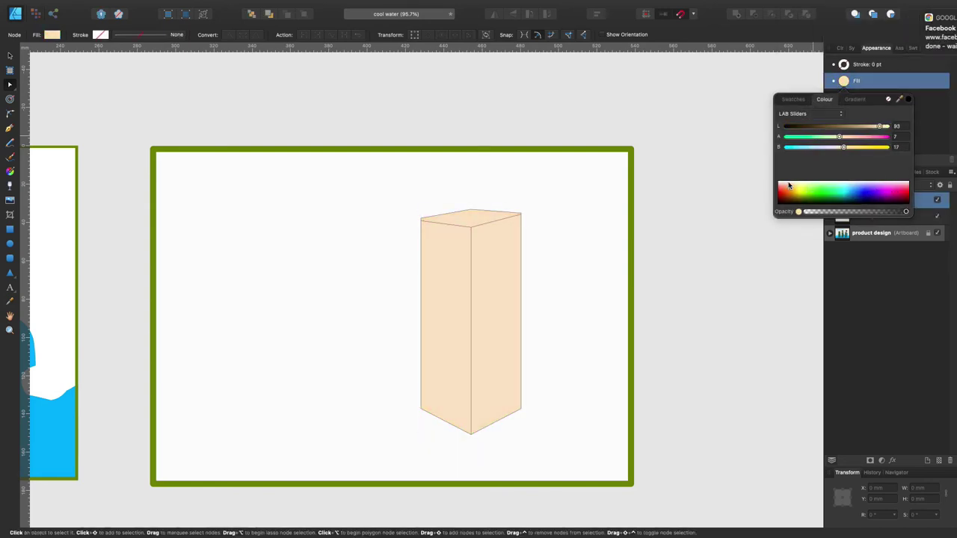
Step: Reselect the box group and pick one edge curve inside it
{"action": "key", "text": "p"}
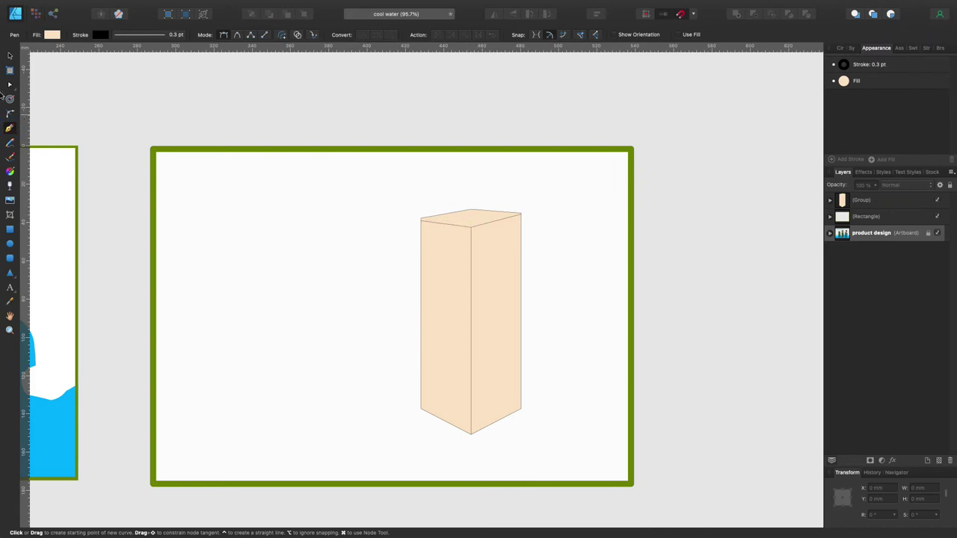
{"action": "left_click", "coordinate": [9, 57]}
{"action": "left_click", "coordinate": [426, 224]}
{"action": "double_click", "coordinate": [423, 217]}
Step: Check the box's layers one by one and select the whole box group
{"action": "scroll", "coordinate": [426, 219], "scroll_direction": "up", "scroll_amount": 5}
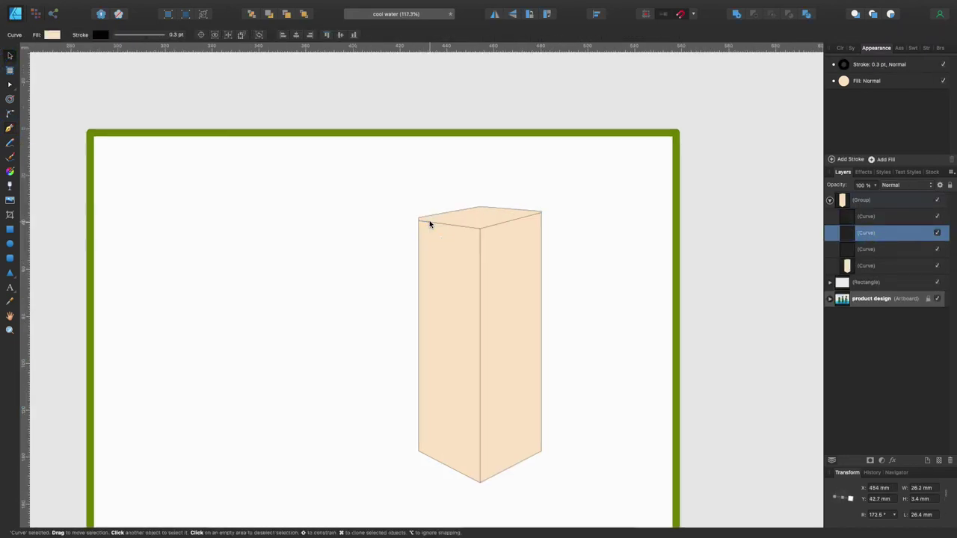
{"action": "left_click", "coordinate": [10, 84]}
{"action": "left_click", "coordinate": [405, 216]}
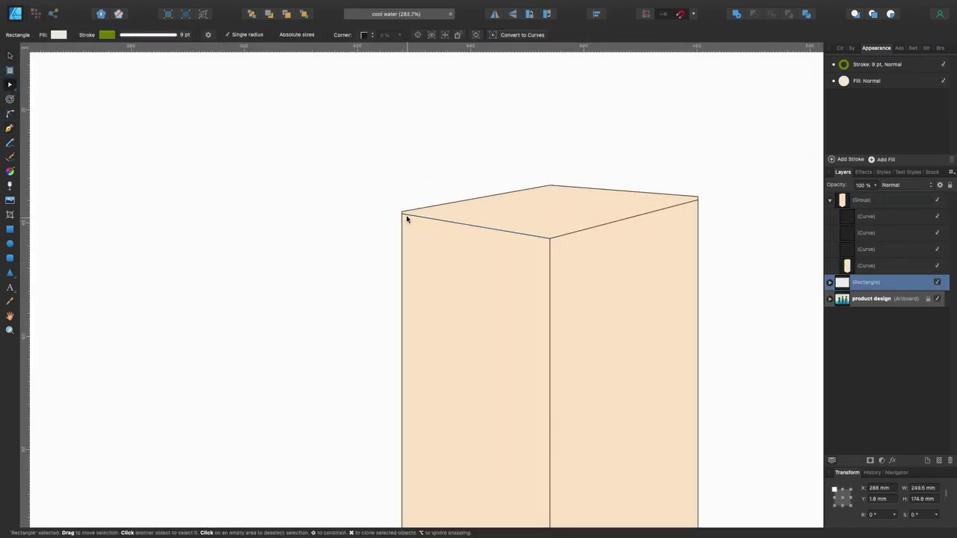
{"action": "left_click", "coordinate": [370, 213]}
{"action": "left_click", "coordinate": [628, 210]}
{"action": "left_click", "coordinate": [696, 198]}
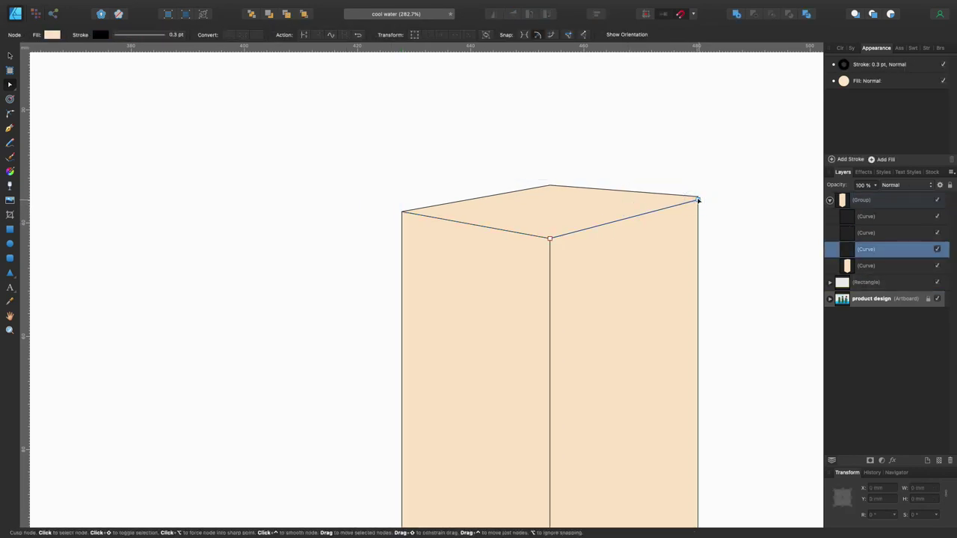
{"action": "left_click", "coordinate": [378, 180]}
{"action": "left_click", "coordinate": [505, 201]}
{"action": "left_click", "coordinate": [311, 233]}
Step: Draw the back-right flap from the box's top corner and fill it beige
{"action": "key", "text": "p"}
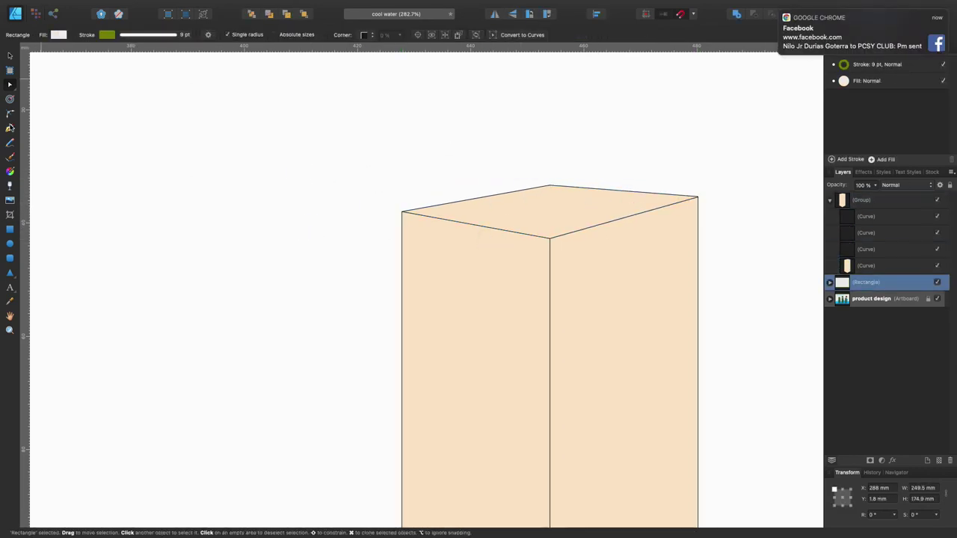
{"action": "left_click", "coordinate": [595, 150]}
{"action": "left_click", "coordinate": [737, 160]}
{"action": "left_click", "coordinate": [698, 196]}
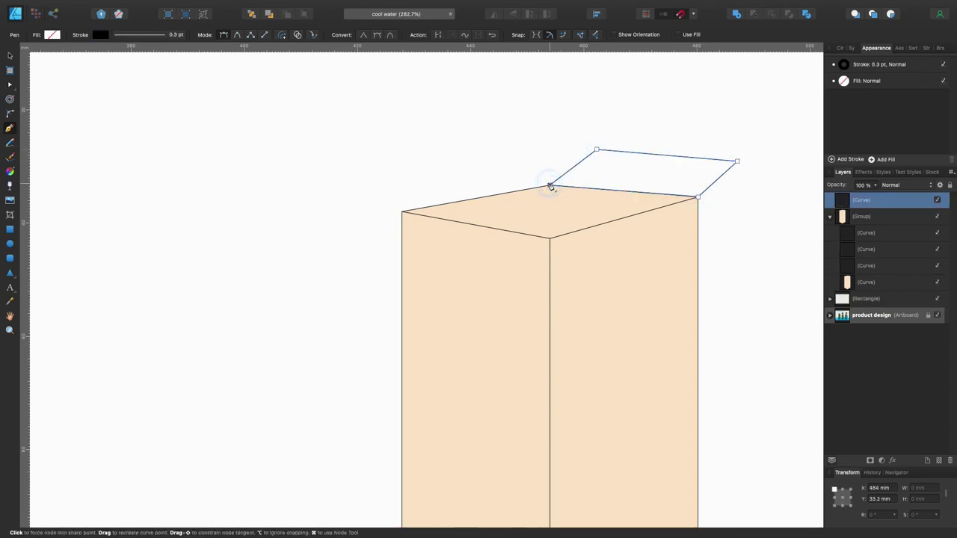
{"action": "left_click", "coordinate": [10, 57]}
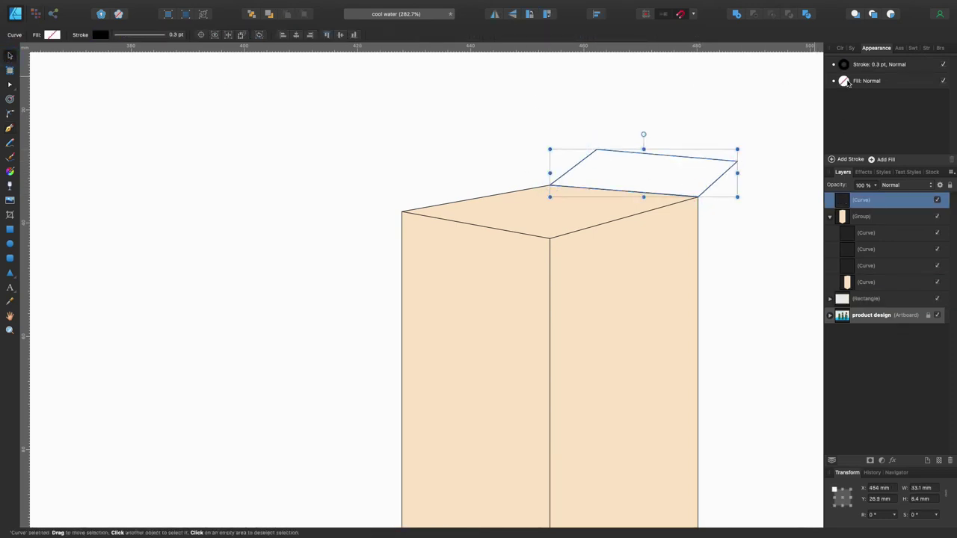
{"action": "left_click", "coordinate": [847, 82]}
{"action": "left_click", "coordinate": [803, 115]}
{"action": "left_click", "coordinate": [605, 139]}
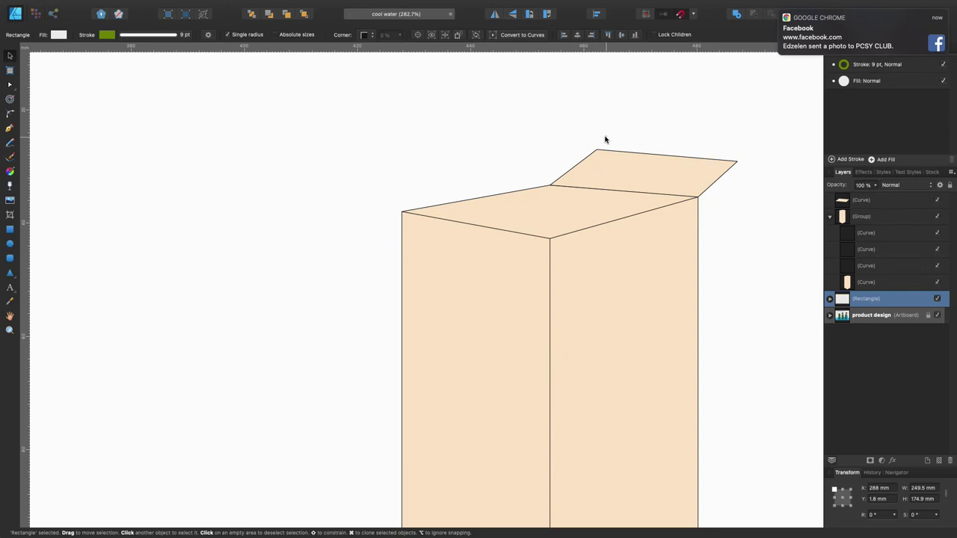
Step: Draw the four-cornered back-left flap and fill it beige
{"action": "left_click", "coordinate": [10, 128]}
{"action": "left_click", "coordinate": [549, 185]}
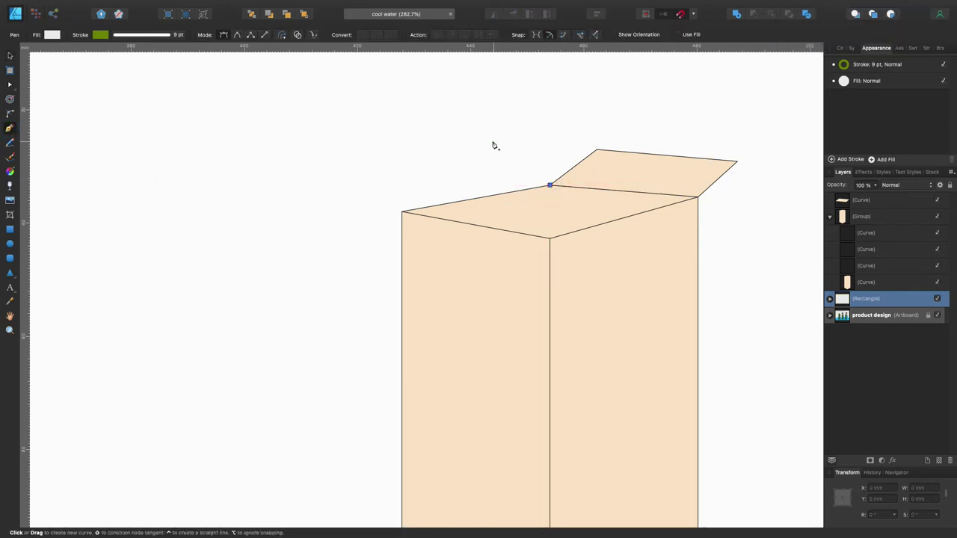
{"action": "left_click", "coordinate": [493, 142]}
{"action": "left_click", "coordinate": [350, 167]}
{"action": "left_click", "coordinate": [401, 211]}
{"action": "left_click", "coordinate": [549, 184]}
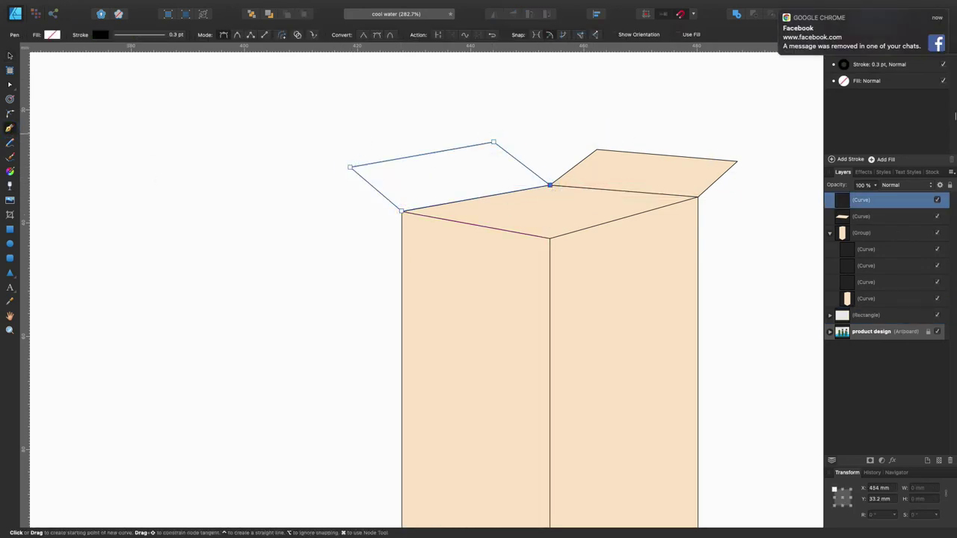
{"action": "key", "text": "v"}
{"action": "left_click", "coordinate": [843, 81]}
{"action": "left_click", "coordinate": [803, 112]}
{"action": "left_click", "coordinate": [291, 141]}
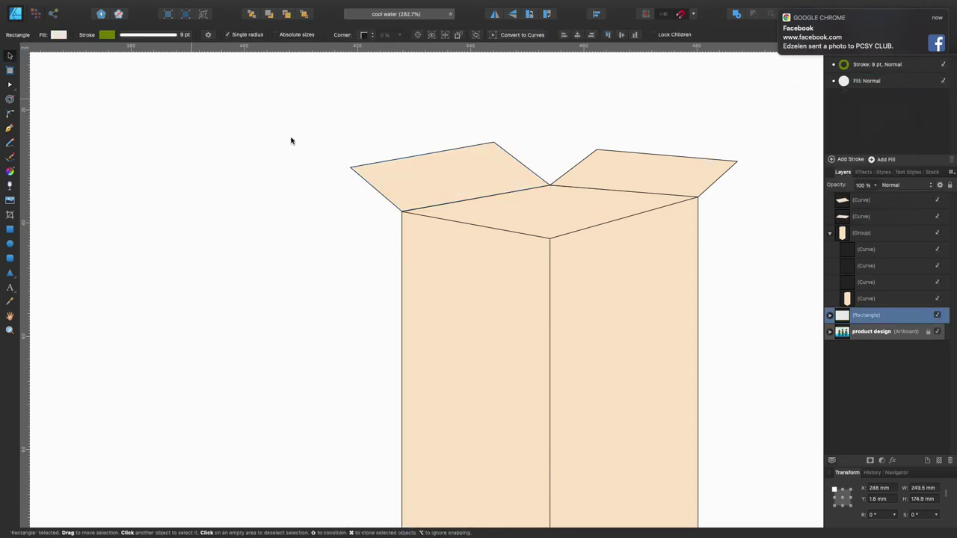
Step: Draw the front-left flap, fill it beige and nudge its bottom corner
{"action": "key", "text": "p"}
{"action": "left_click", "coordinate": [401, 210]}
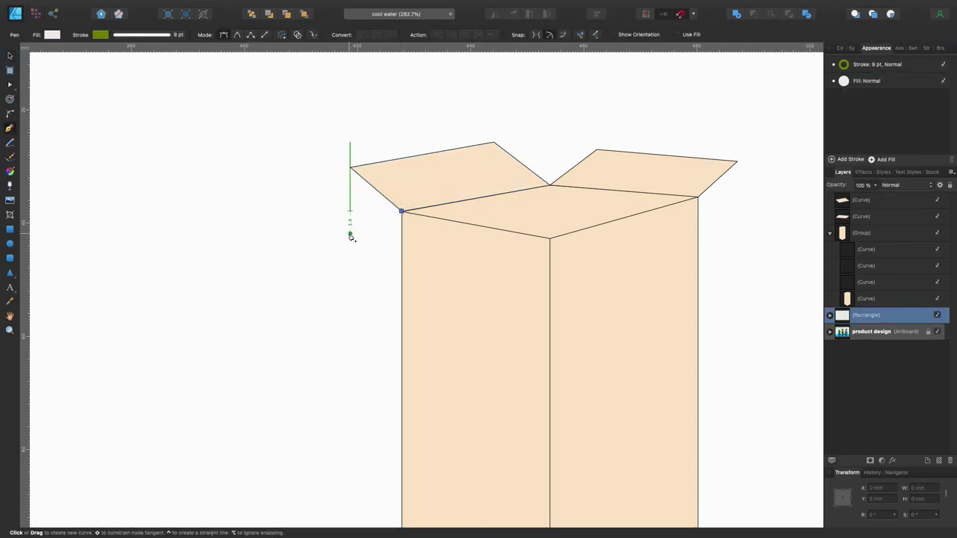
{"action": "left_click", "coordinate": [359, 251]}
{"action": "left_click", "coordinate": [523, 301]}
{"action": "left_click", "coordinate": [549, 239]}
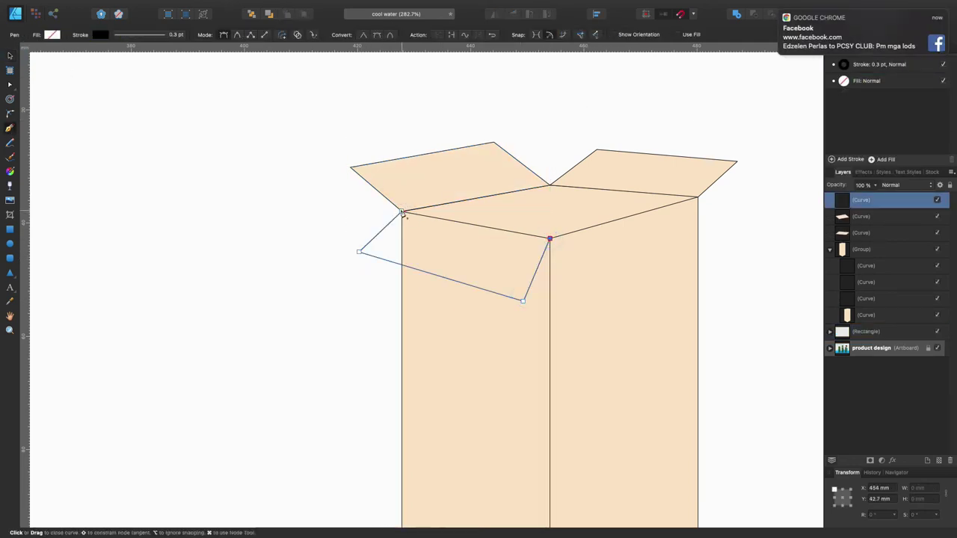
{"action": "left_click", "coordinate": [843, 80]}
{"action": "left_click", "coordinate": [803, 113]}
{"action": "key", "text": "v"}
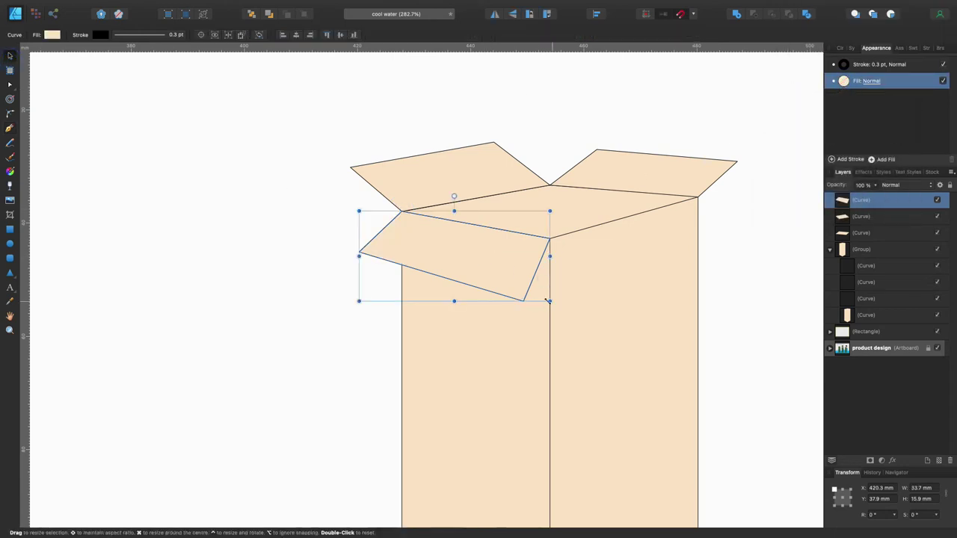
{"action": "key", "text": "a"}
{"action": "left_click_drag", "start_coordinate": [511, 292], "coordinate": [513, 291]}
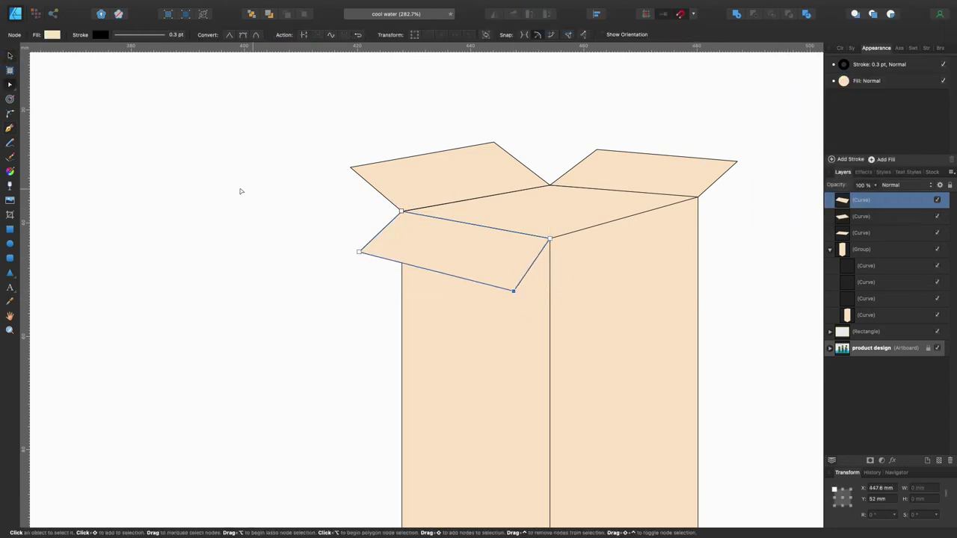
{"action": "left_click", "coordinate": [239, 190]}
Step: Draw the front-right flap from the box's right corner and fill it beige
{"action": "key", "text": "p"}
{"action": "left_click_drag", "start_coordinate": [698, 198], "coordinate": [748, 245]}
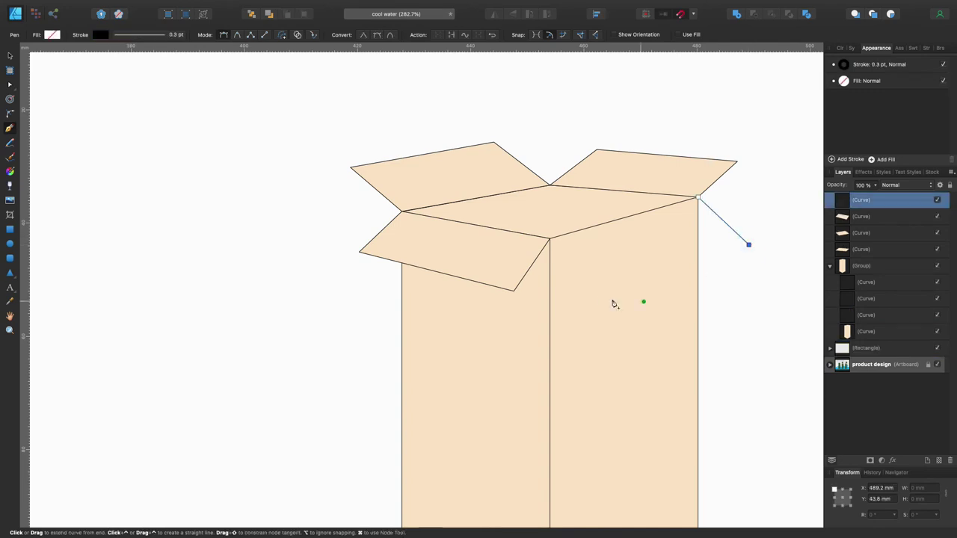
{"action": "left_click", "coordinate": [698, 199]}
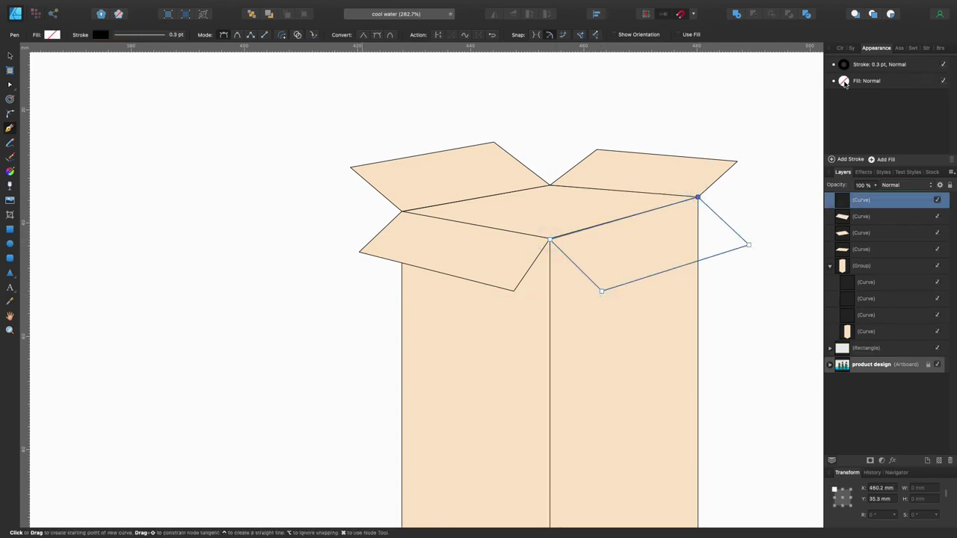
{"action": "left_click", "coordinate": [844, 81]}
{"action": "left_click", "coordinate": [779, 137]}
{"action": "key", "text": "v"}
{"action": "left_click", "coordinate": [85, 112]}
Step: Snap the front-right flap's top corner onto the box's right corner
{"action": "scroll", "coordinate": [150, 124], "scroll_direction": "down", "scroll_amount": 3}
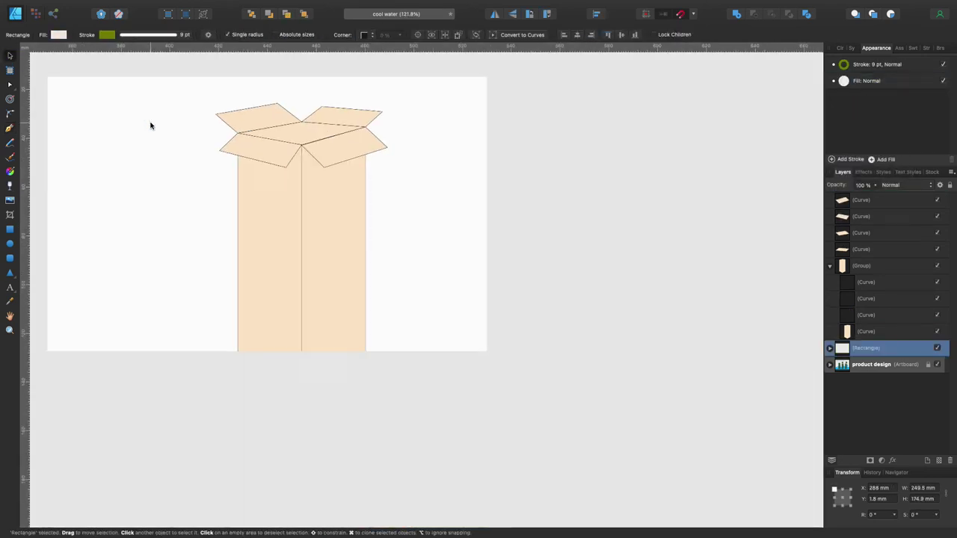
{"action": "scroll", "coordinate": [322, 218], "scroll_direction": "up", "scroll_amount": 2}
{"action": "scroll", "coordinate": [322, 218], "scroll_direction": "up", "scroll_amount": 2}
{"action": "left_click", "coordinate": [432, 161]}
{"action": "double_click", "coordinate": [432, 161]}
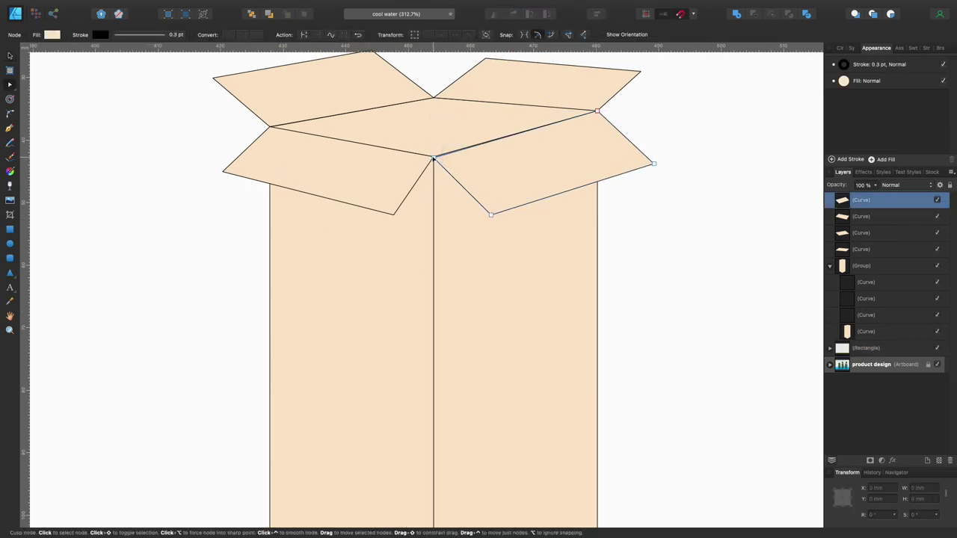
{"action": "left_click", "coordinate": [597, 111]}
{"action": "left_click_drag", "start_coordinate": [601, 116], "coordinate": [598, 111]}
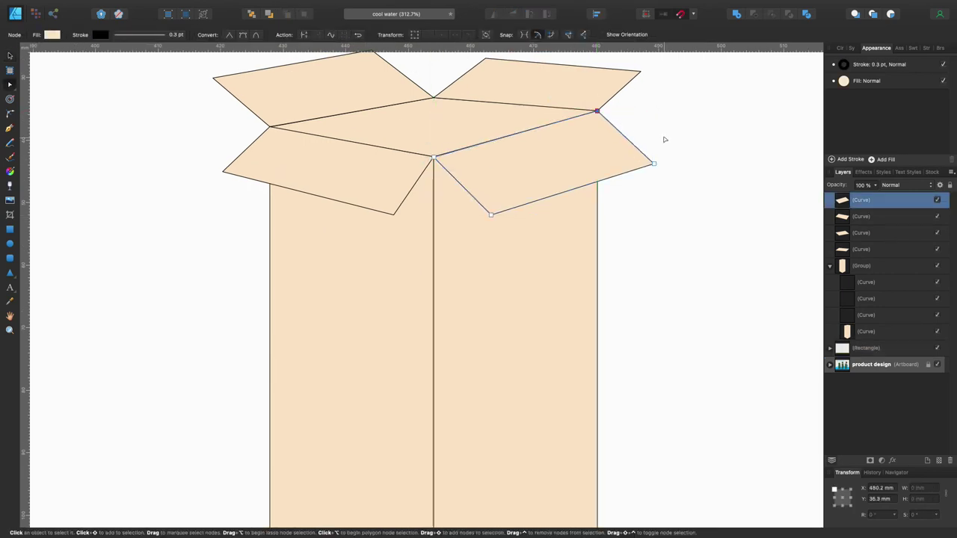
{"action": "left_click", "coordinate": [132, 197]}
{"action": "scroll", "coordinate": [391, 208], "scroll_direction": "up", "scroll_amount": 2}
{"action": "left_click", "coordinate": [391, 207]}
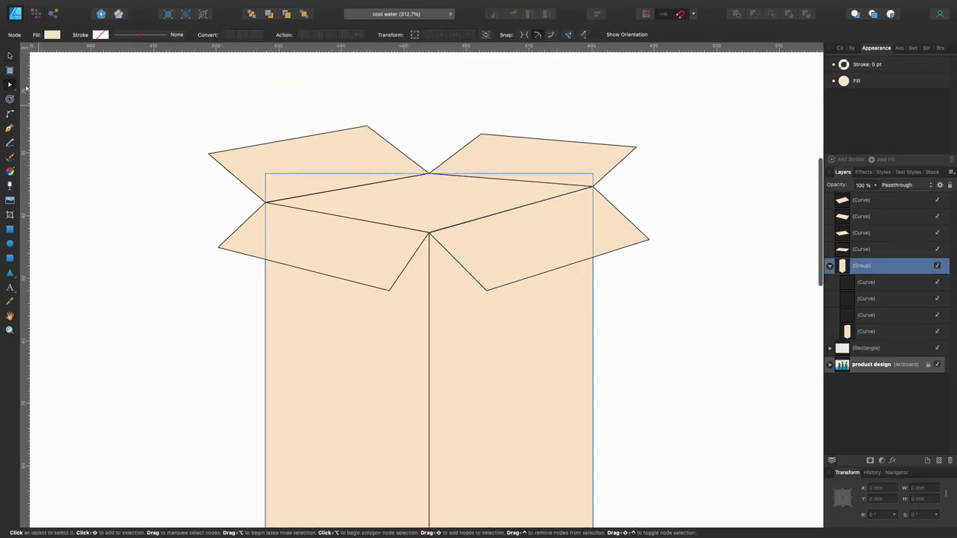
{"action": "left_click", "coordinate": [10, 127]}
Step: Draw a closed shape over the box opening and tint its fill pale yellow
{"action": "left_click", "coordinate": [429, 174]}
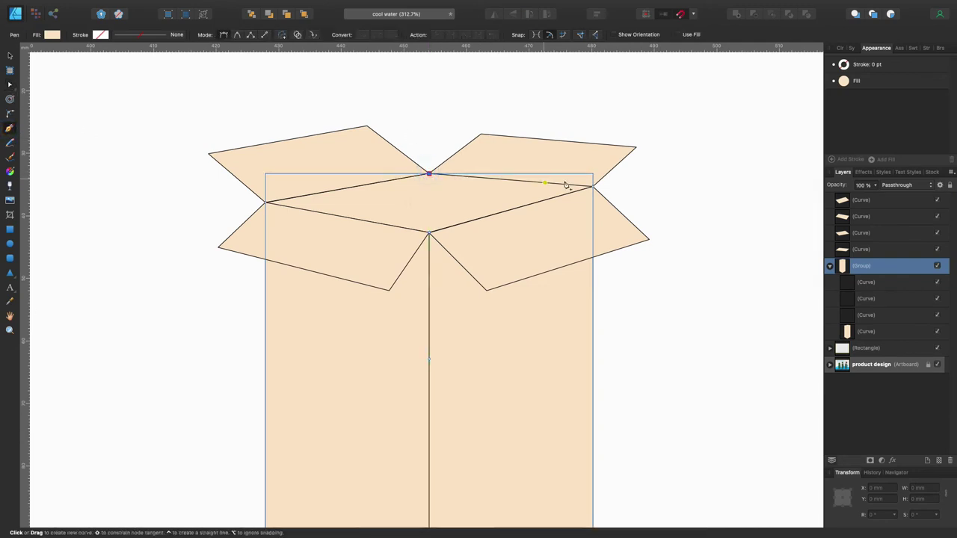
{"action": "left_click", "coordinate": [591, 187]}
{"action": "left_click", "coordinate": [429, 233]}
{"action": "left_click", "coordinate": [430, 175]}
{"action": "key", "text": "v"}
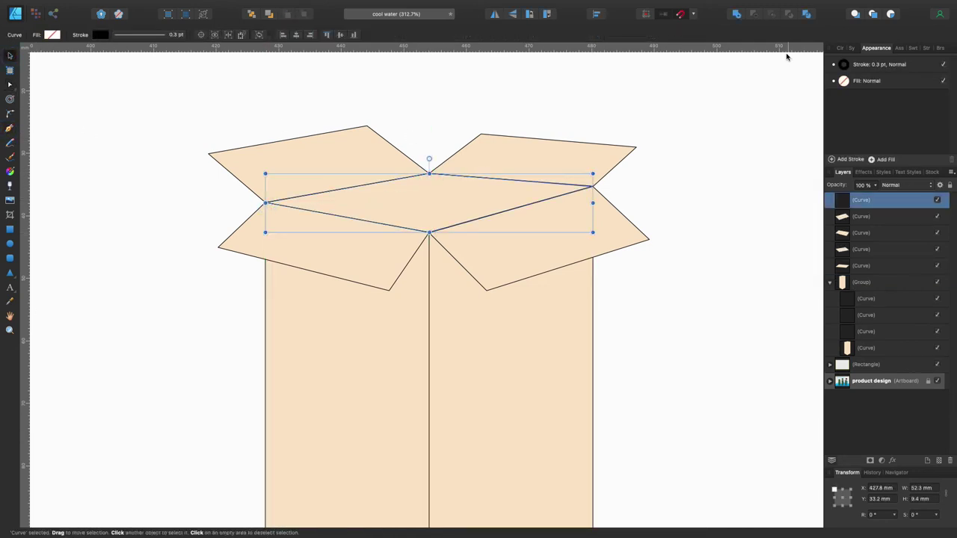
{"action": "left_click", "coordinate": [843, 81]}
{"action": "left_click", "coordinate": [837, 186]}
{"action": "left_click", "coordinate": [787, 183]}
{"action": "left_click_drag", "start_coordinate": [787, 183], "coordinate": [794, 187]}
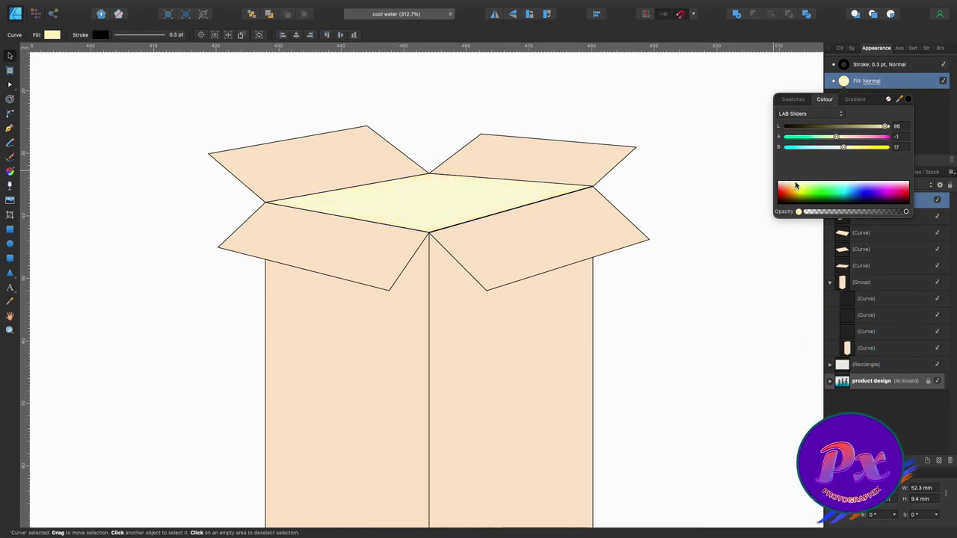
{"action": "left_click", "coordinate": [690, 172]}
{"action": "scroll", "coordinate": [683, 216], "scroll_direction": "down", "scroll_amount": 5}
{"action": "scroll", "coordinate": [684, 216], "scroll_direction": "down", "scroll_amount": 5}
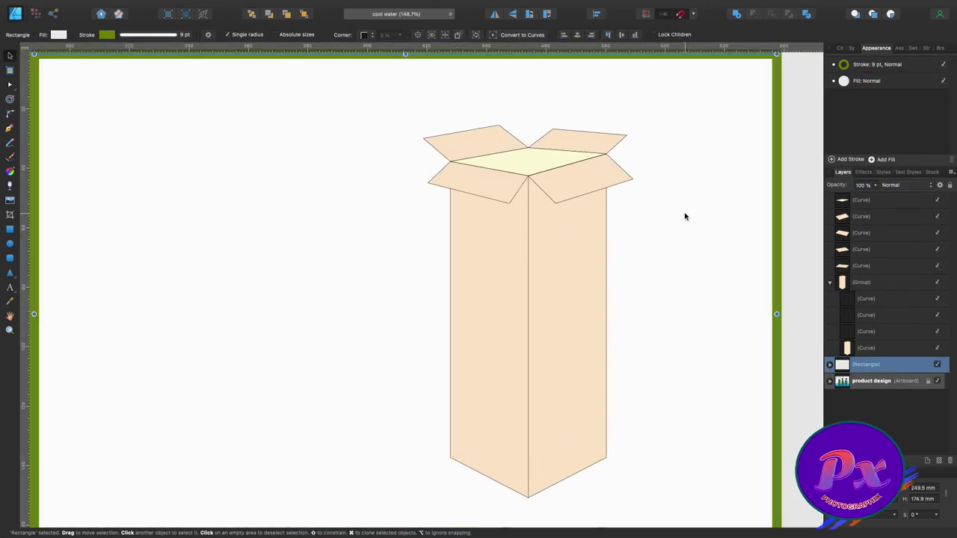
Step: Select the top face and flap layers and group them as the lid
{"action": "key", "text": "p"}
{"action": "left_click", "coordinate": [528, 150]}
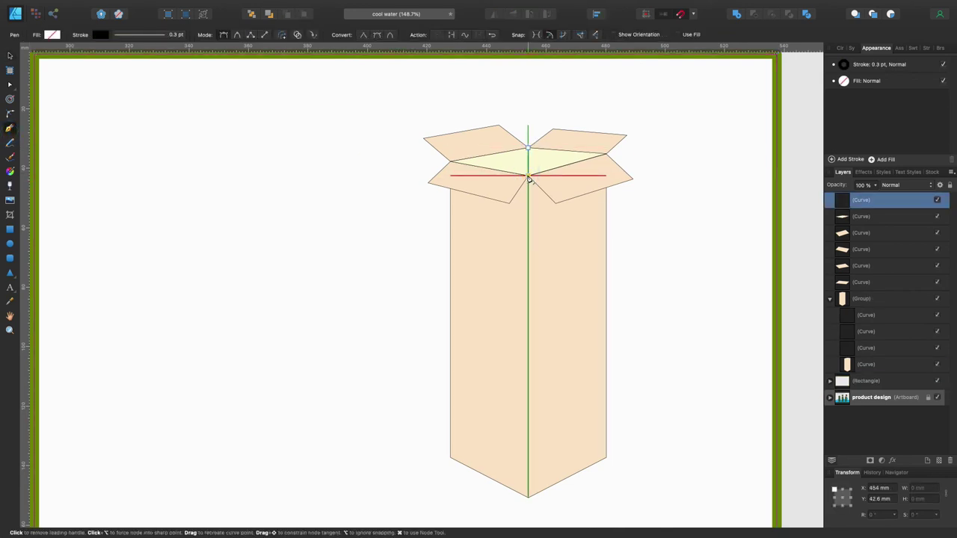
{"action": "key", "text": "v"}
{"action": "scroll", "coordinate": [172, 178], "scroll_direction": "right", "scroll_amount": 2}
{"action": "scroll", "coordinate": [172, 178], "scroll_direction": "down", "scroll_amount": 3}
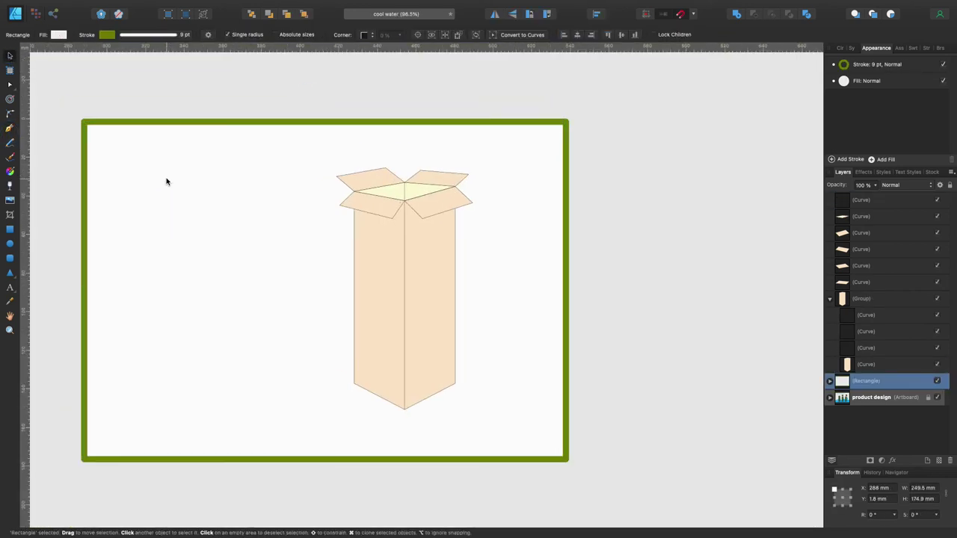
{"action": "scroll", "coordinate": [147, 314], "scroll_direction": "left", "scroll_amount": 5}
{"action": "key", "text": "ctrl+d"}
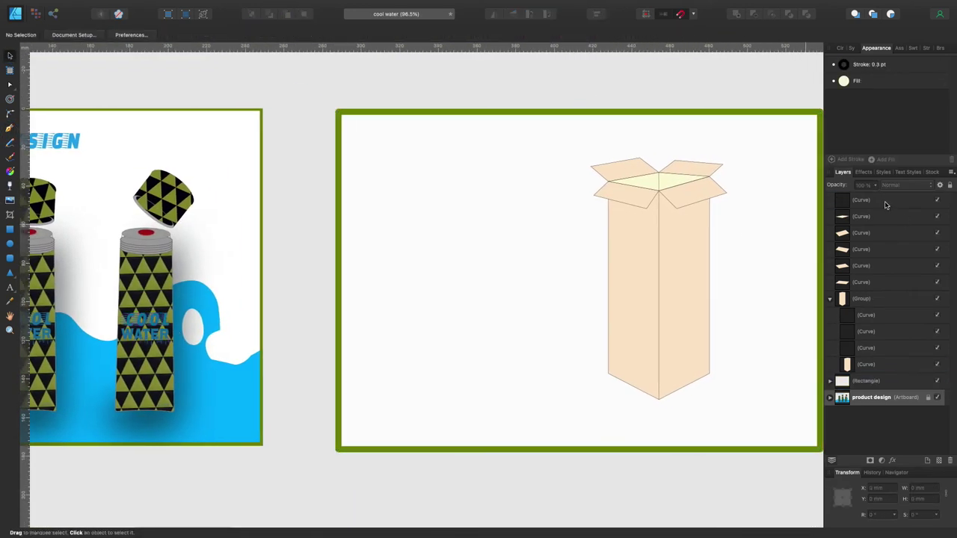
{"action": "left_click", "coordinate": [885, 202]}
{"action": "left_click", "coordinate": [864, 282]}
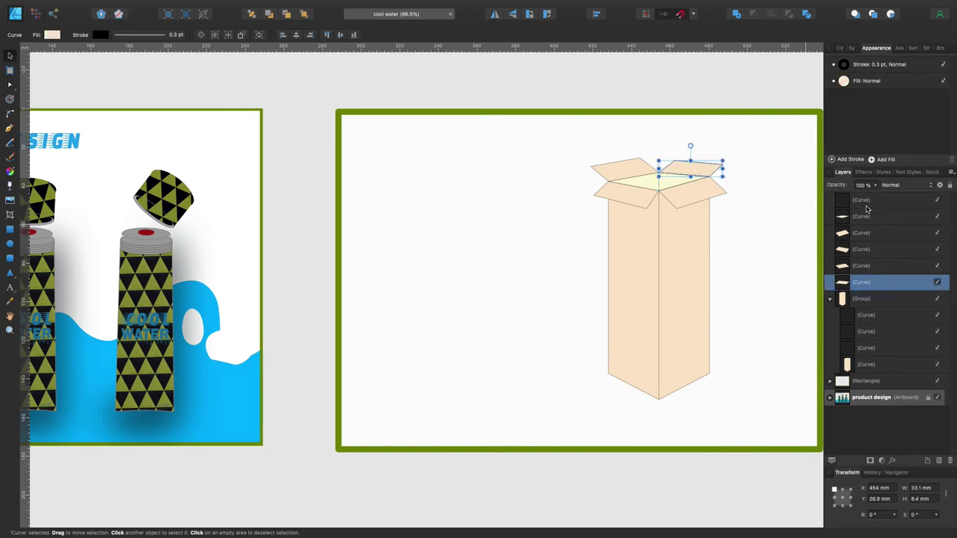
{"action": "left_click", "coordinate": [867, 200], "text": "shift"}
{"action": "key", "text": "ctrl+g"}
Step: Combine the lid and body groups into one group named 'packaging'
{"action": "left_click", "coordinate": [859, 216]}
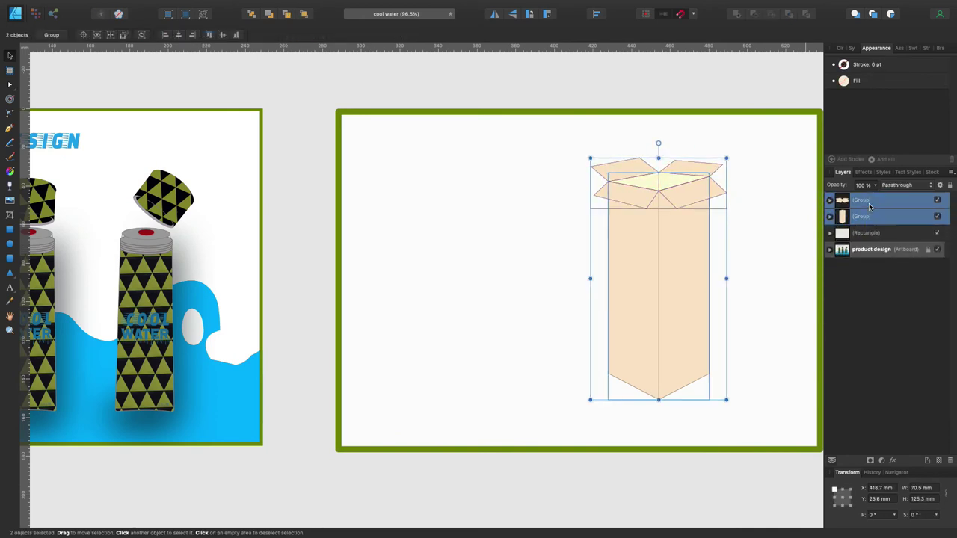
{"action": "key", "text": "ctrl+g"}
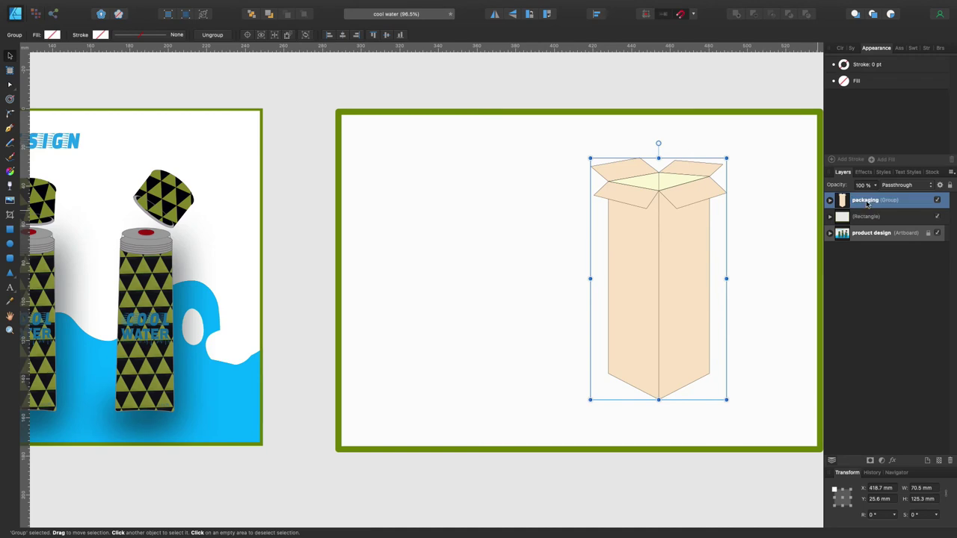
{"action": "left_click", "coordinate": [316, 287]}
{"action": "scroll", "coordinate": [314, 289], "scroll_direction": "right", "scroll_amount": 5}
{"action": "scroll", "coordinate": [358, 291], "scroll_direction": "right", "scroll_amount": 2}
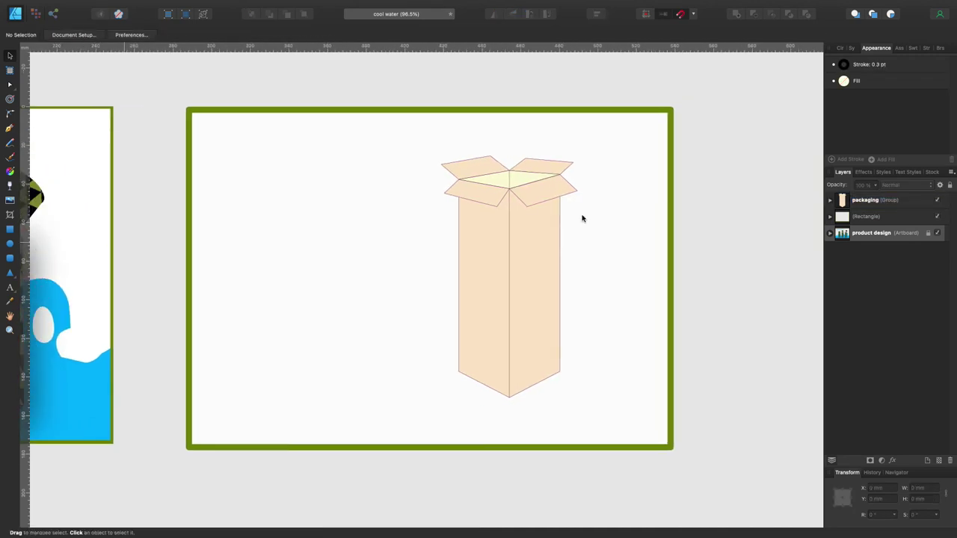
{"action": "left_click", "coordinate": [829, 232]}
Step: Select the rightmost Cool Water container and move its layer into the packaging group
{"action": "left_click", "coordinate": [834, 299]}
{"action": "left_click", "coordinate": [882, 332]}
{"action": "scroll", "coordinate": [343, 350], "scroll_direction": "left", "scroll_amount": 10}
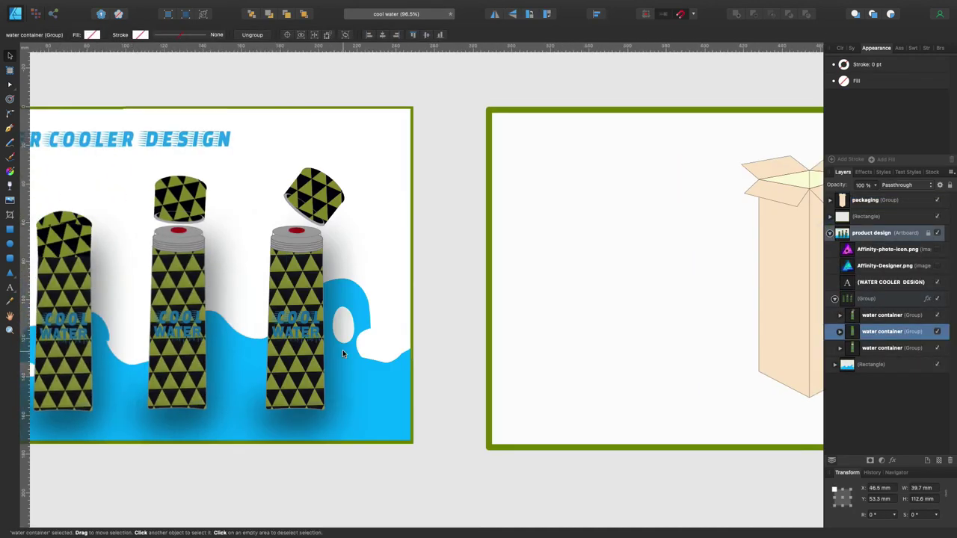
{"action": "scroll", "coordinate": [342, 350], "scroll_direction": "right", "scroll_amount": 5}
{"action": "left_click", "coordinate": [116, 321]}
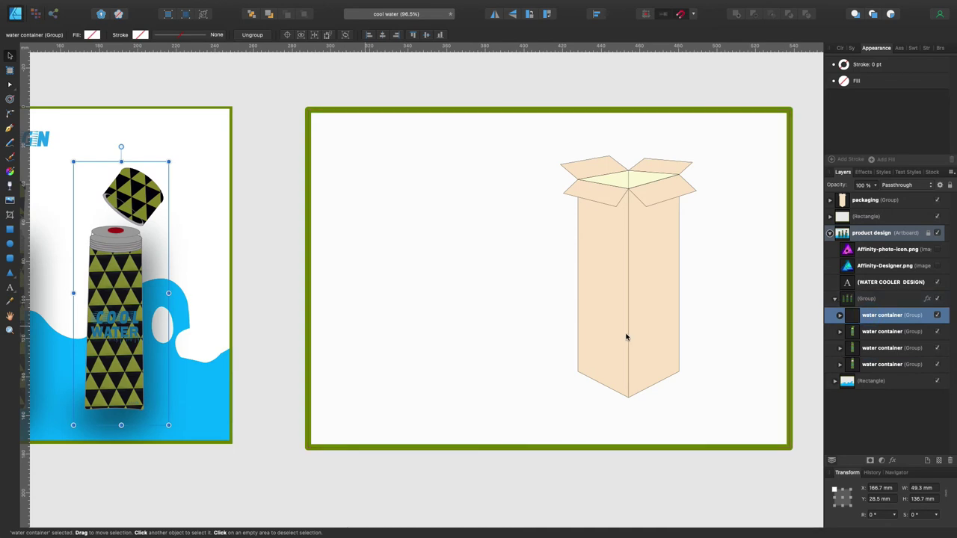
{"action": "left_click_drag", "start_coordinate": [882, 314], "coordinate": [867, 203]}
Step: Shrink and narrow the container over the box front, then collapse the packaging group
{"action": "left_click_drag", "start_coordinate": [125, 293], "coordinate": [543, 288]}
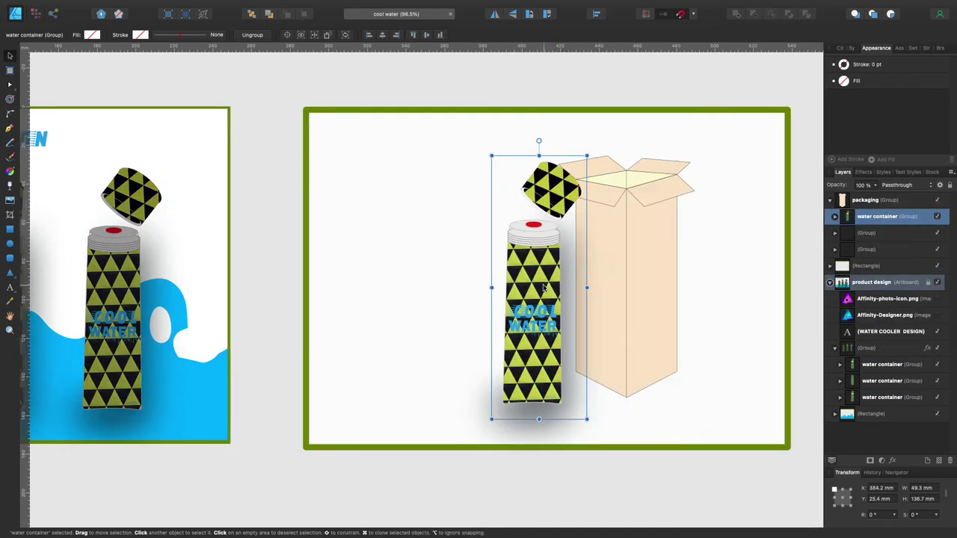
{"action": "mouse_move", "coordinate": [539, 155]}
{"action": "left_mouse_down"}
{"action": "mouse_move", "coordinate": [536, 242]}
{"action": "mouse_move", "coordinate": [661, 203]}
{"action": "left_mouse_up"}
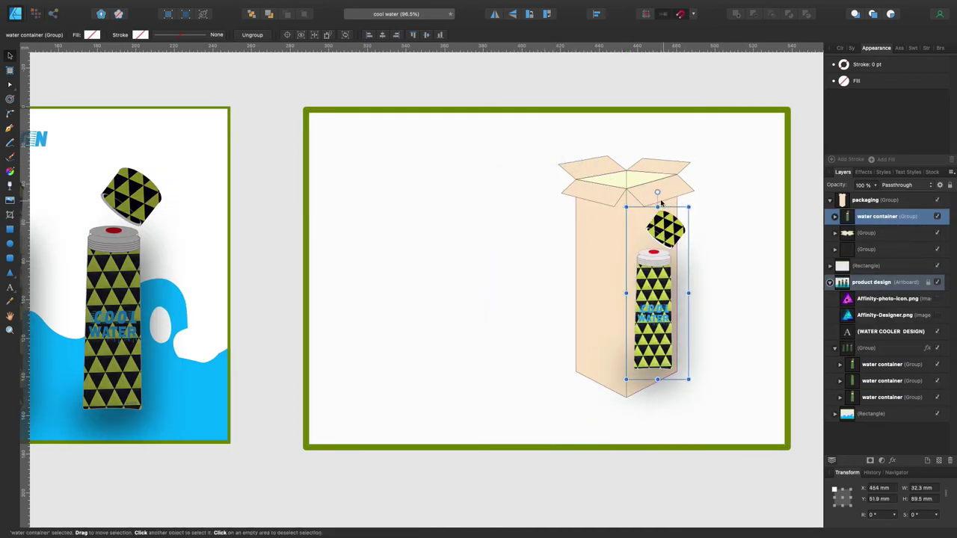
{"action": "left_click_drag", "start_coordinate": [687, 293], "coordinate": [675, 290]}
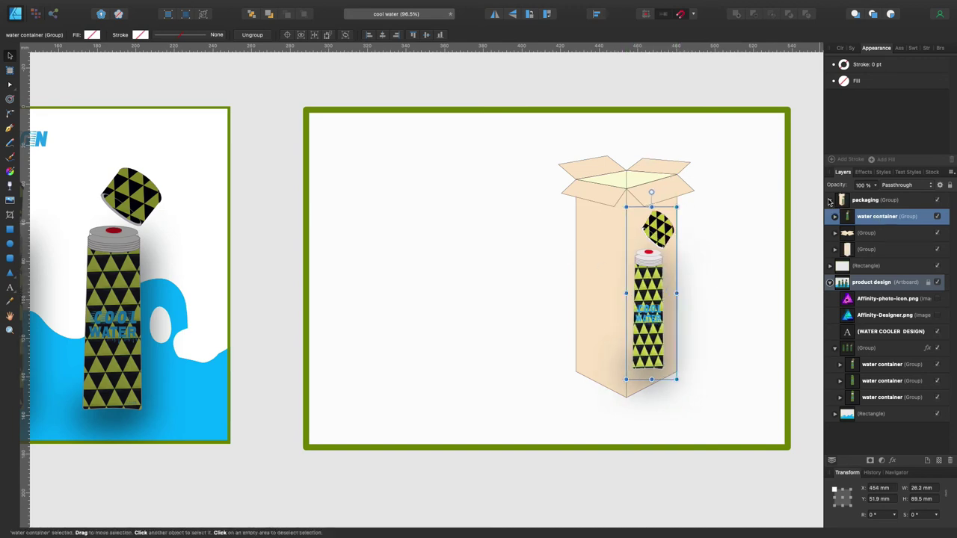
{"action": "left_click", "coordinate": [479, 259]}
{"action": "scroll", "coordinate": [521, 237], "scroll_direction": "down", "scroll_amount": 1}
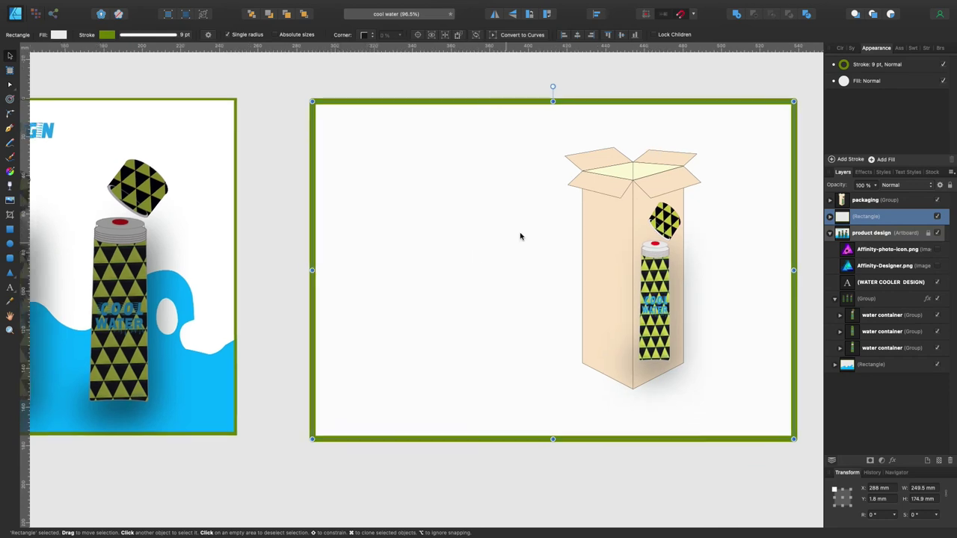
{"action": "scroll", "coordinate": [652, 303], "scroll_direction": "right", "scroll_amount": 1}
Step: Resize the barcode to 26.4 × 9.9 mm and skew it along the box's left face
{"action": "left_click", "coordinate": [650, 307]}
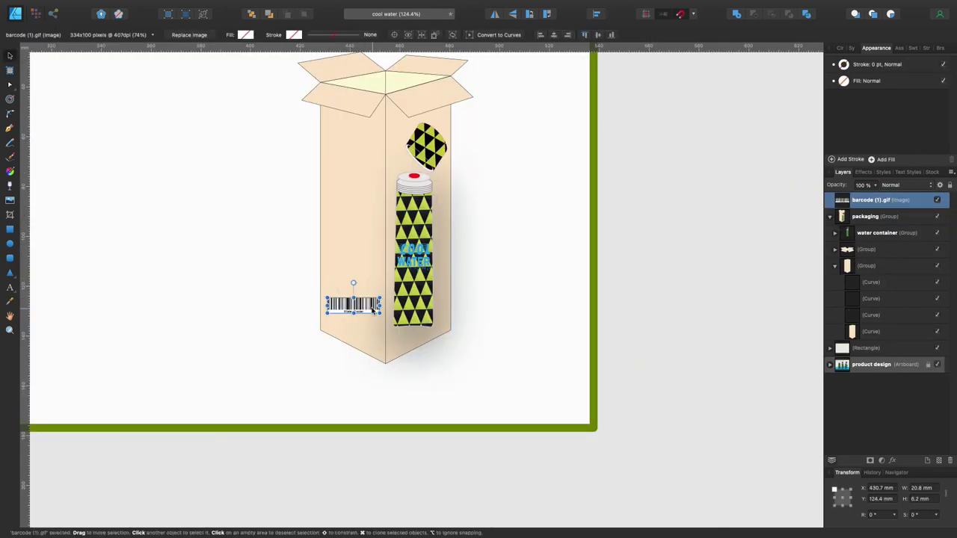
{"action": "left_click_drag", "start_coordinate": [323, 309], "coordinate": [376, 326]}
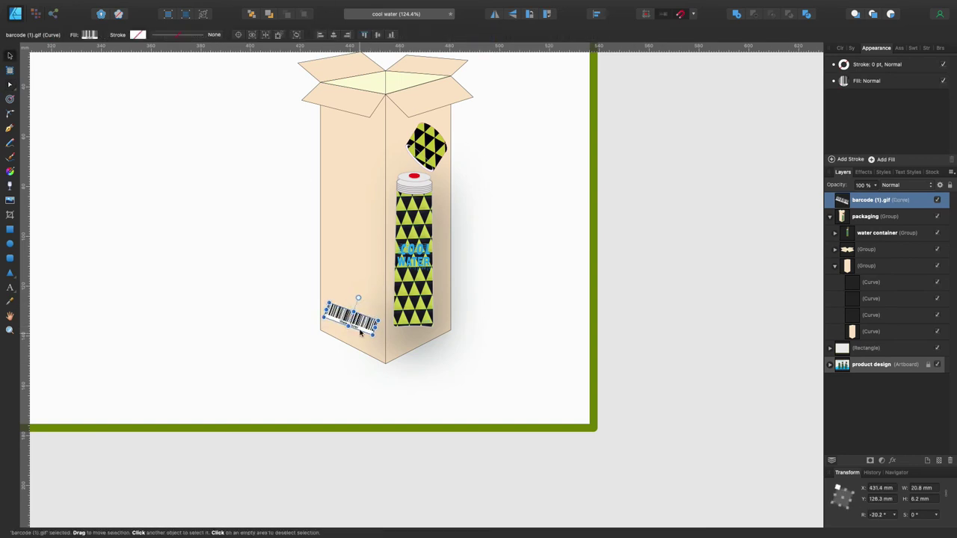
{"action": "key", "text": "a"}
{"action": "left_click_drag", "start_coordinate": [378, 327], "coordinate": [379, 359]}
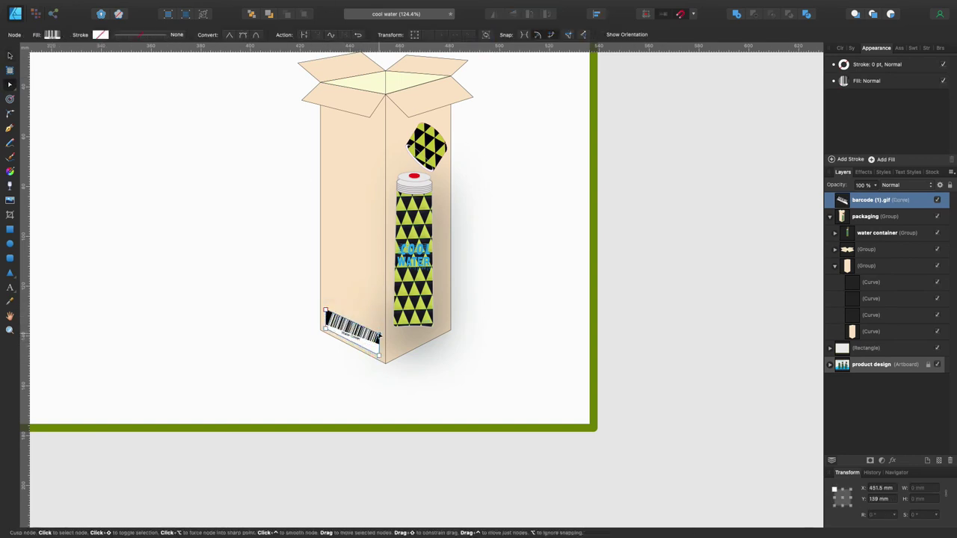
{"action": "scroll", "coordinate": [364, 343], "scroll_direction": "up", "scroll_amount": 4}
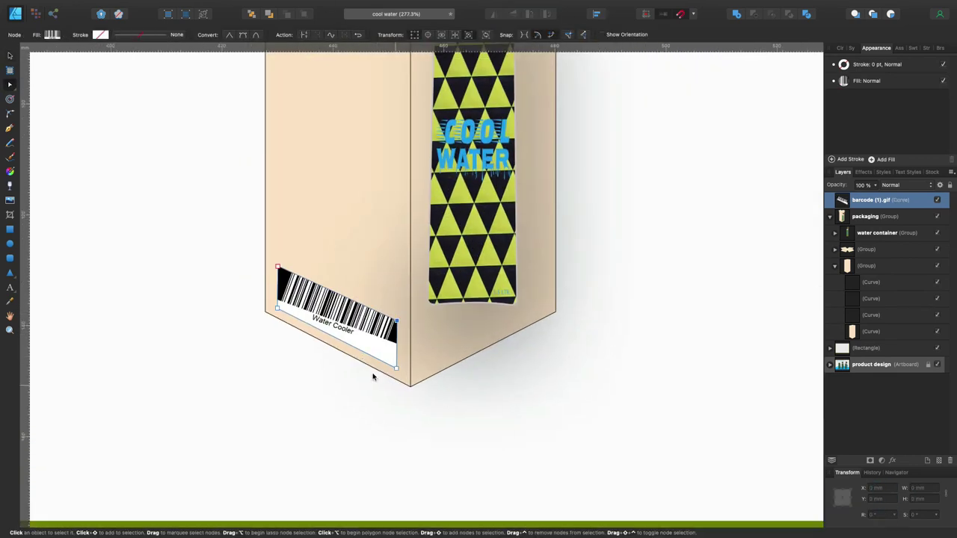
{"action": "left_click", "coordinate": [9, 57]}
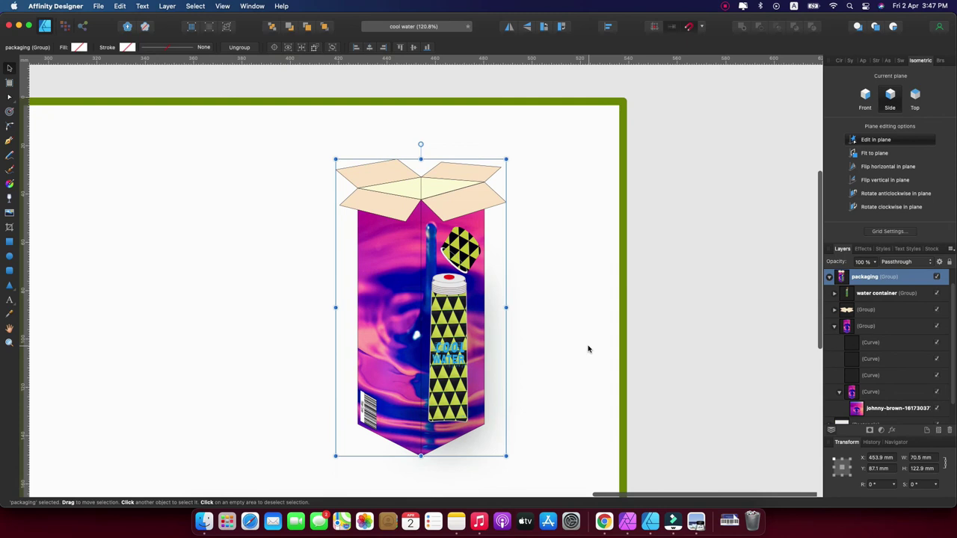
Step: Nudge the water container into position on the box
{"action": "scroll", "coordinate": [587, 349], "scroll_direction": "right", "scroll_amount": 2}
{"action": "scroll", "coordinate": [587, 349], "scroll_direction": "down", "scroll_amount": 1}
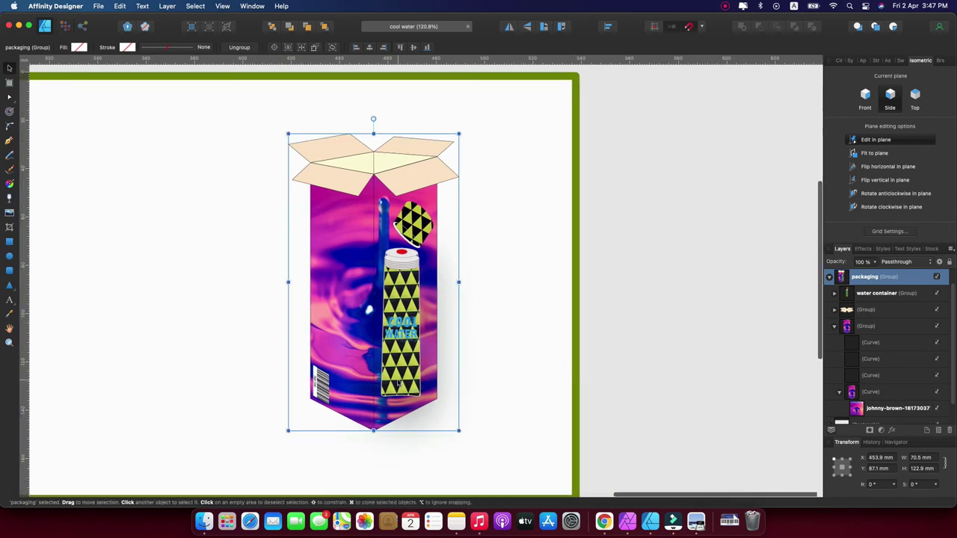
{"action": "mouse_move", "coordinate": [404, 384]}
{"action": "left_mouse_down"}
{"action": "mouse_move", "coordinate": [349, 391]}
{"action": "mouse_move", "coordinate": [422, 391]}
{"action": "left_mouse_up"}
Step: Shift the box's water photo hue on the Colour panel until it turns purple
{"action": "left_click", "coordinate": [337, 313]}
{"action": "left_click", "coordinate": [885, 119]}
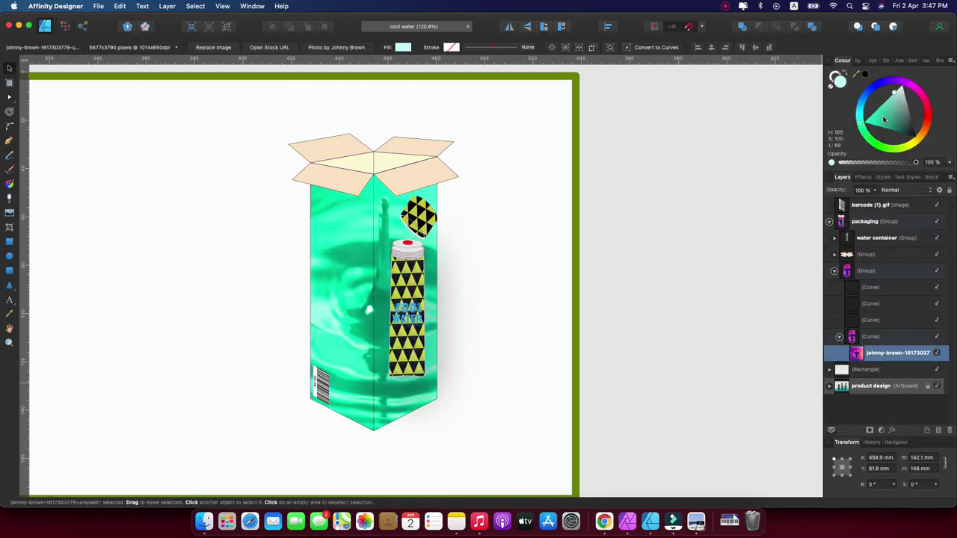
{"action": "left_click_drag", "start_coordinate": [884, 120], "coordinate": [861, 113]}
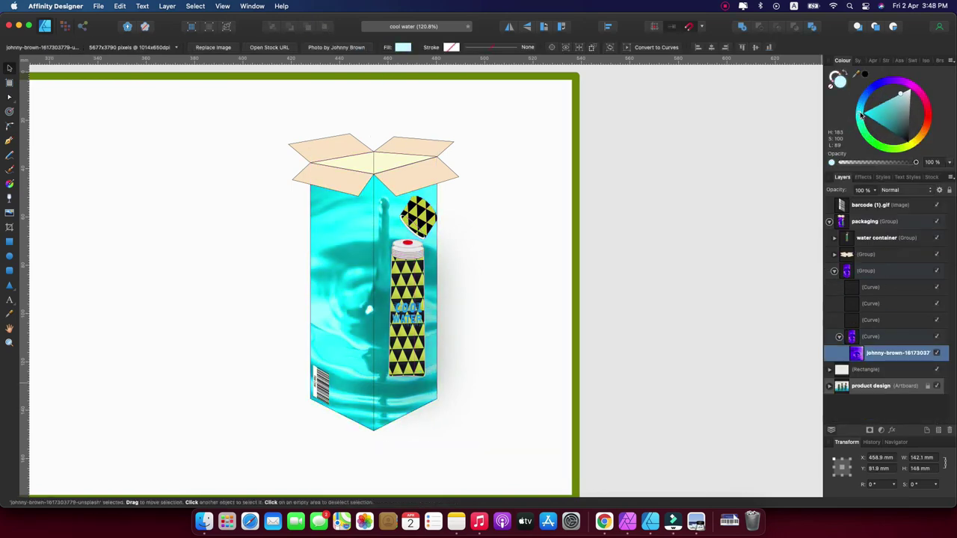
{"action": "left_click_drag", "start_coordinate": [862, 113], "coordinate": [896, 82]}
{"action": "left_click", "coordinate": [725, 124]}
{"action": "scroll", "coordinate": [722, 135], "scroll_direction": "down", "scroll_amount": 2}
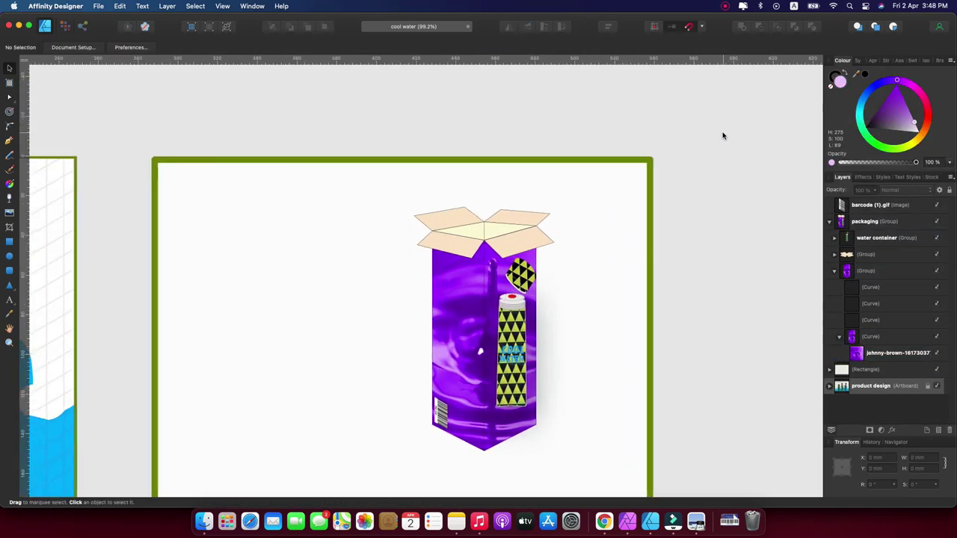
{"action": "scroll", "coordinate": [722, 135], "scroll_direction": "down", "scroll_amount": 2}
Step: Create art text reading PACKAGING DESIGN on the artboard
{"action": "scroll", "coordinate": [722, 136], "scroll_direction": "up", "scroll_amount": 3}
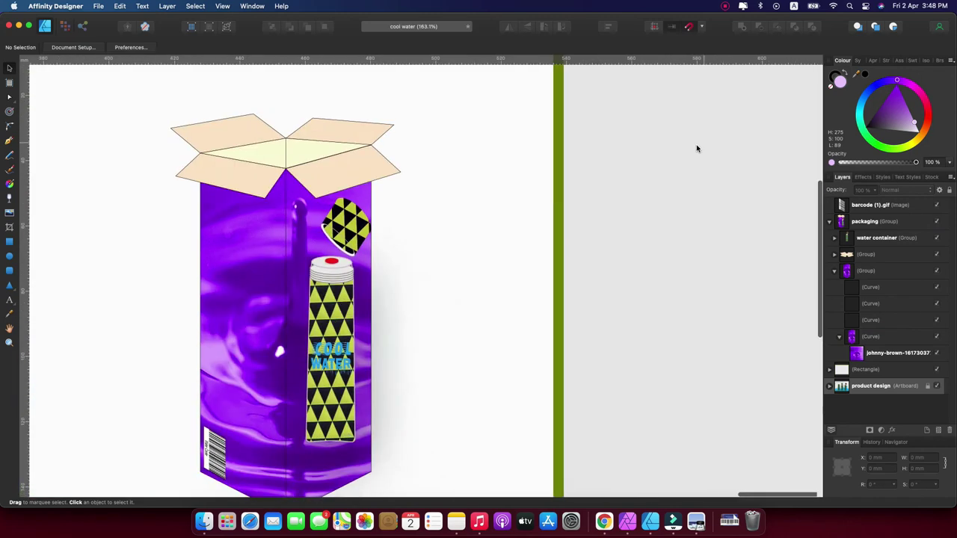
{"action": "scroll", "coordinate": [424, 252], "scroll_direction": "left", "scroll_amount": 3}
{"action": "scroll", "coordinate": [425, 251], "scroll_direction": "down", "scroll_amount": 2}
{"action": "scroll", "coordinate": [424, 253], "scroll_direction": "down", "scroll_amount": 2}
{"action": "scroll", "coordinate": [423, 252], "scroll_direction": "right", "scroll_amount": 3}
{"action": "key", "text": "t"}
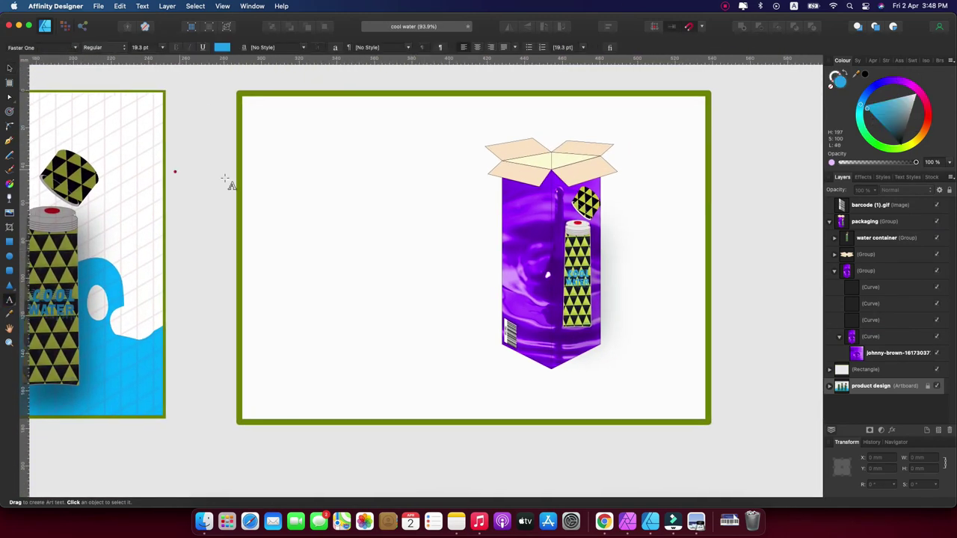
{"action": "left_click", "coordinate": [270, 158]}
{"action": "type", "text": "GING DESIGN"}
{"action": "key", "text": "Escape"}
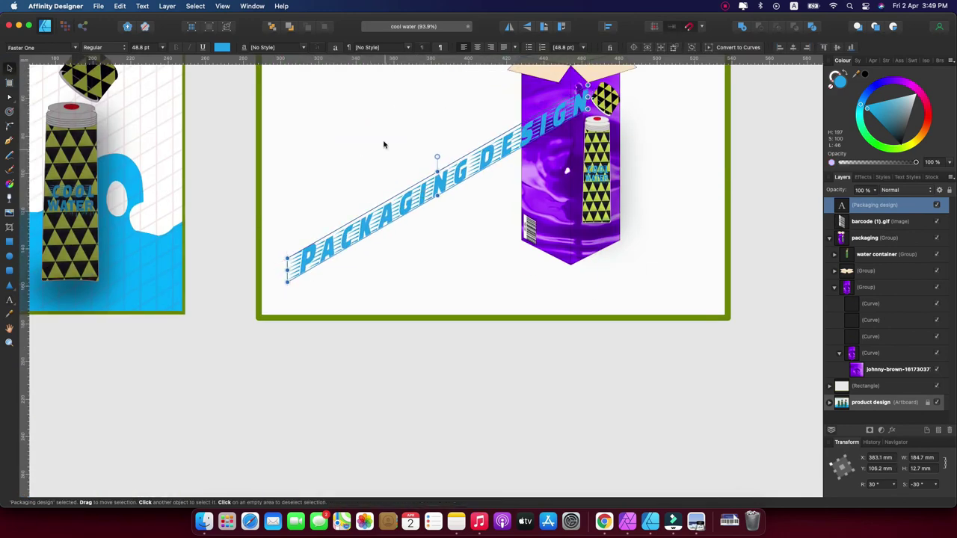
Step: Deselect the text and bring up the isometric plane options
{"action": "left_click", "coordinate": [371, 157]}
{"action": "left_click", "coordinate": [179, 163]}
{"action": "scroll", "coordinate": [172, 166], "scroll_direction": "left", "scroll_amount": 3}
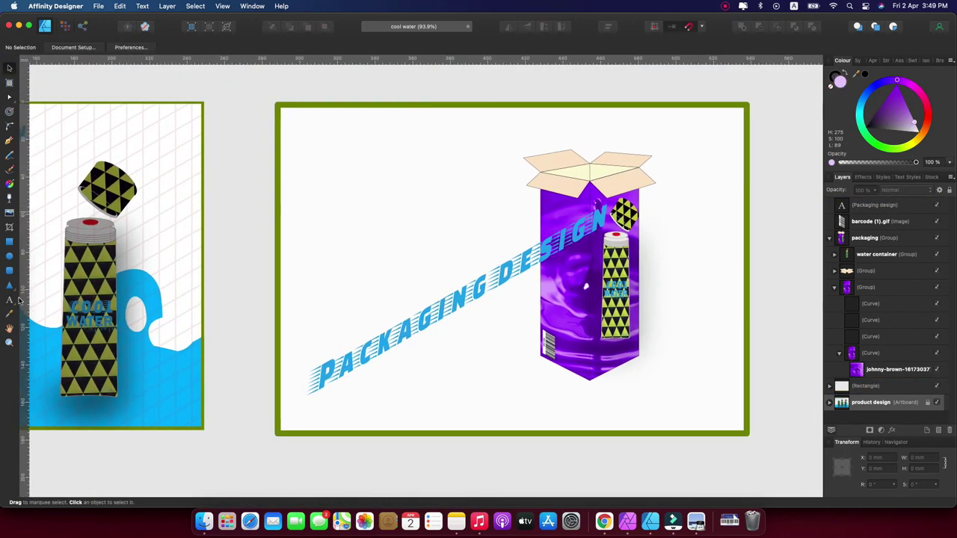
{"action": "left_click", "coordinate": [880, 59]}
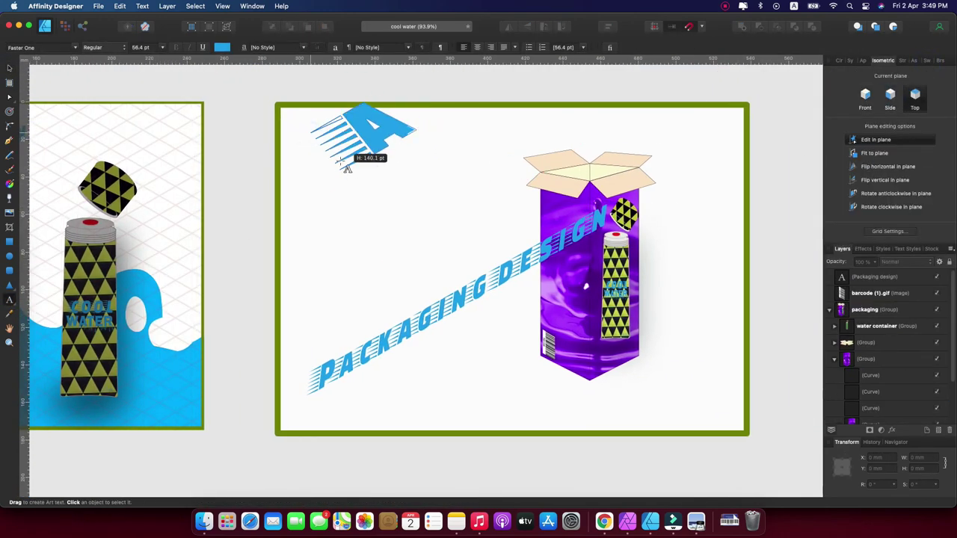
Step: Add WATER COOLER art text on the Side isometric plane, rotated to run vertically
{"action": "left_click_drag", "start_coordinate": [346, 165], "coordinate": [347, 166]}
{"action": "type", "text": "water cooler"}
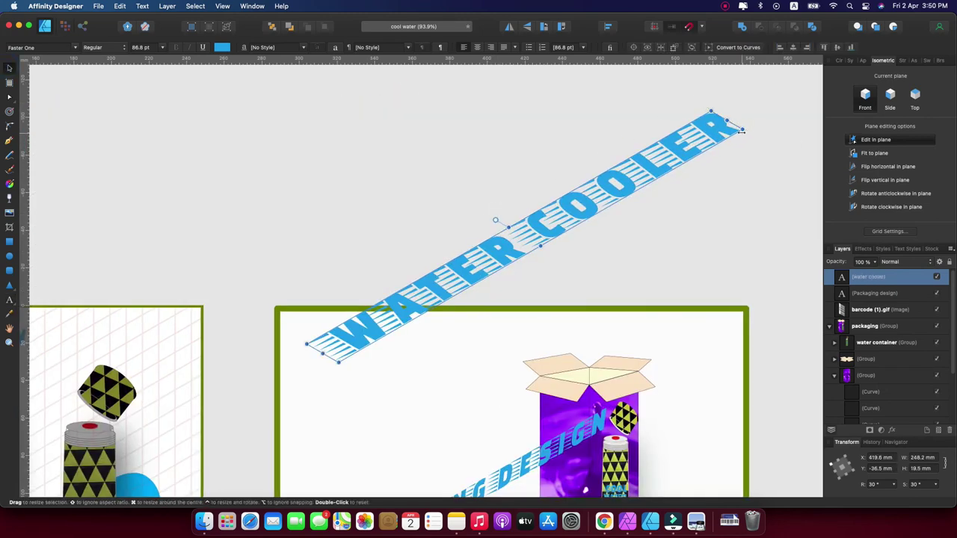
{"action": "key", "text": "Escape"}
{"action": "left_click", "coordinate": [877, 194]}
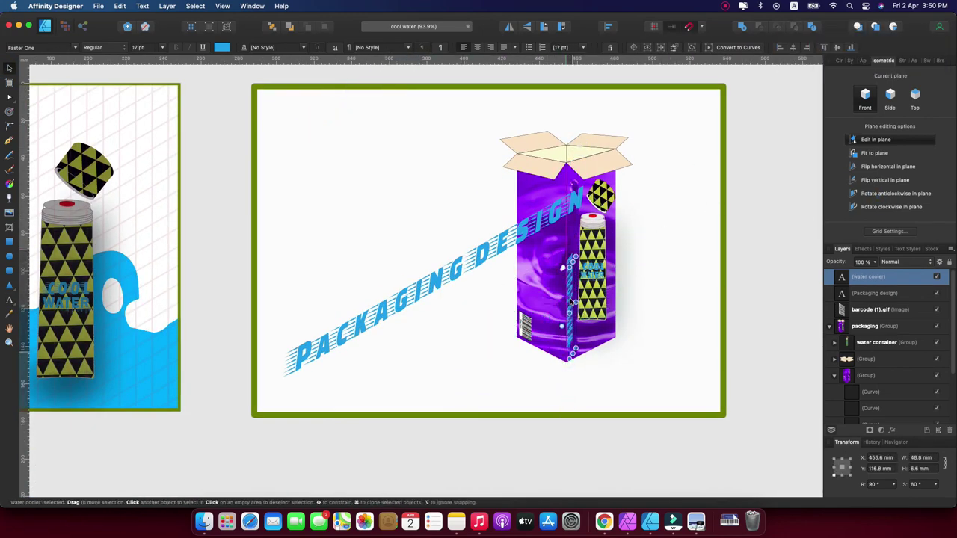
{"action": "scroll", "coordinate": [571, 305], "scroll_direction": "up", "scroll_amount": 5}
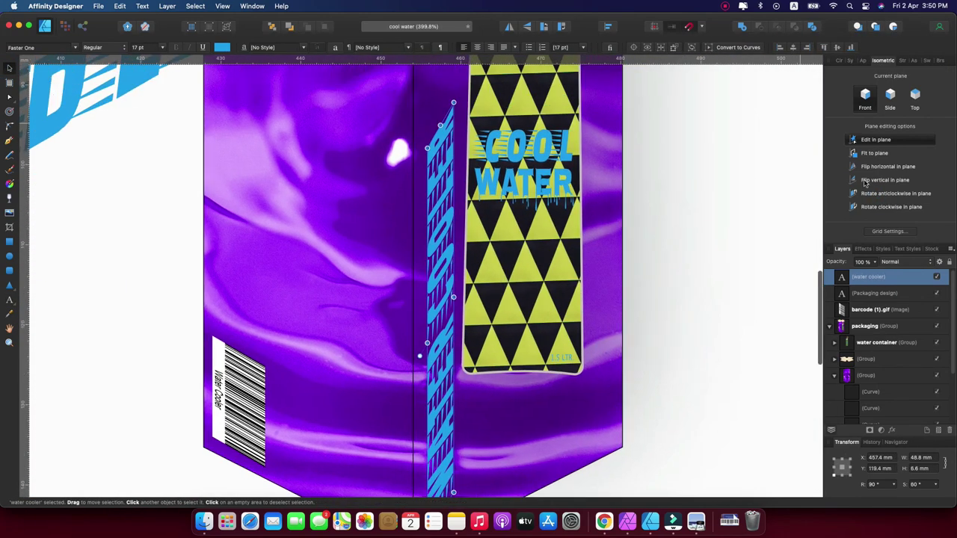
{"action": "left_click", "coordinate": [890, 207]}
{"action": "left_click", "coordinate": [889, 94]}
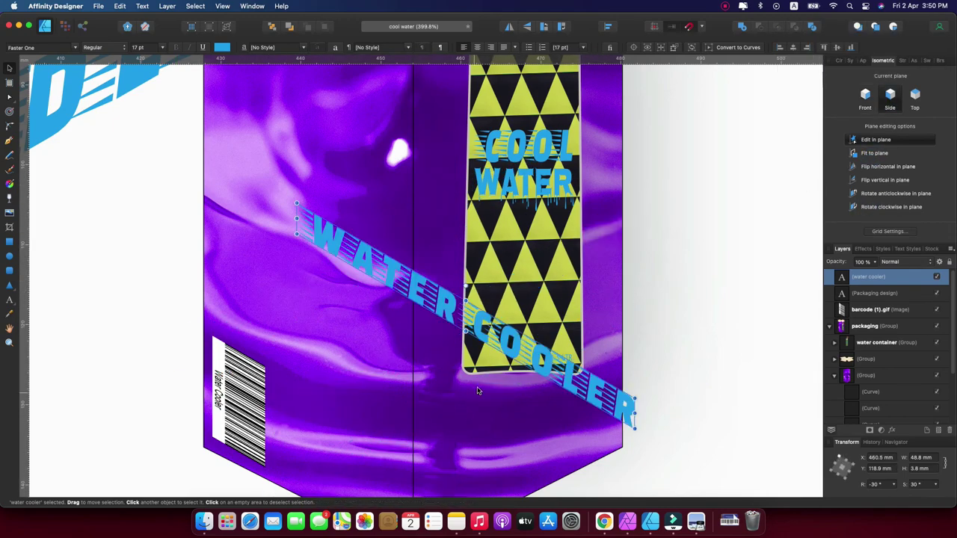
{"action": "left_click", "coordinate": [864, 207]}
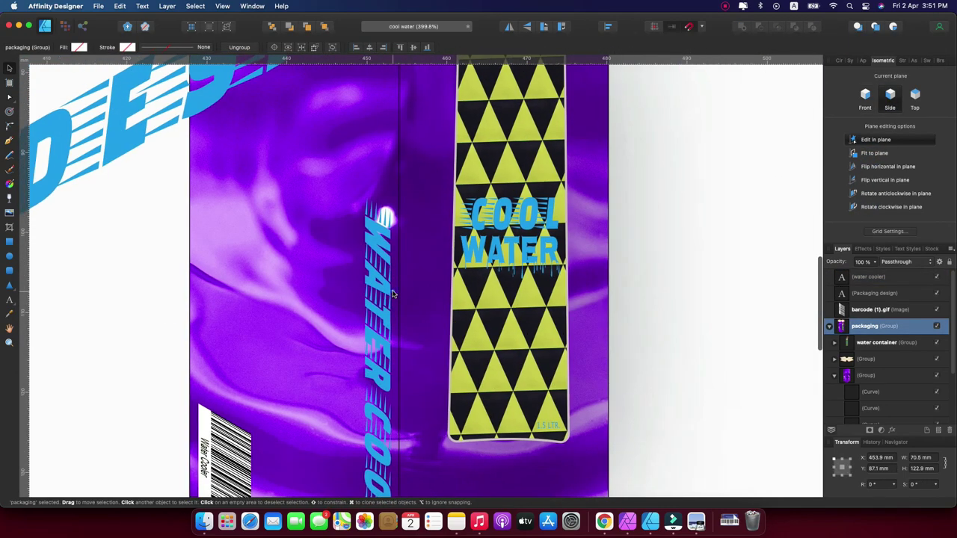
{"action": "scroll", "coordinate": [540, 235], "scroll_direction": "down", "scroll_amount": 5}
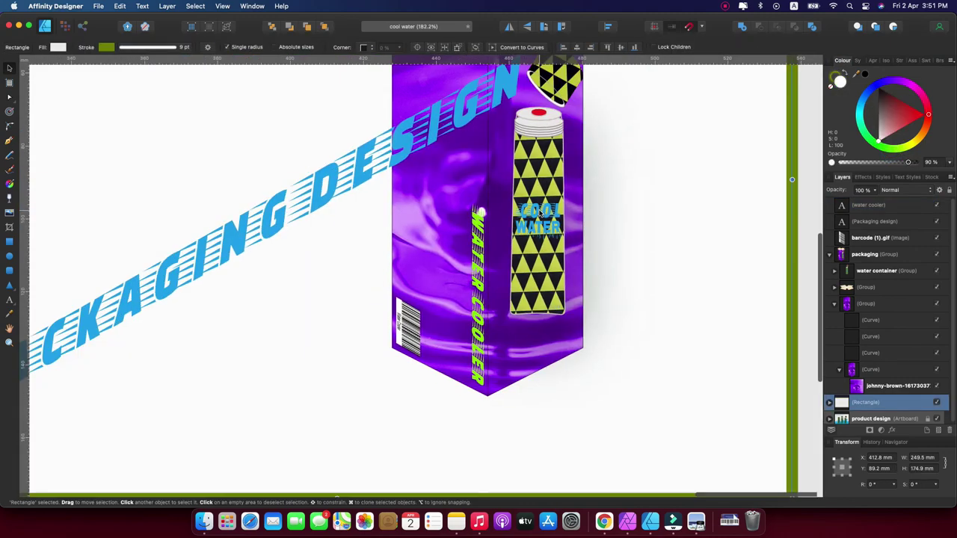
Step: Enlarge the diagonal PACKAGING DESIGN text, then deselect
{"action": "left_click_drag", "start_coordinate": [596, 260], "coordinate": [615, 241]}
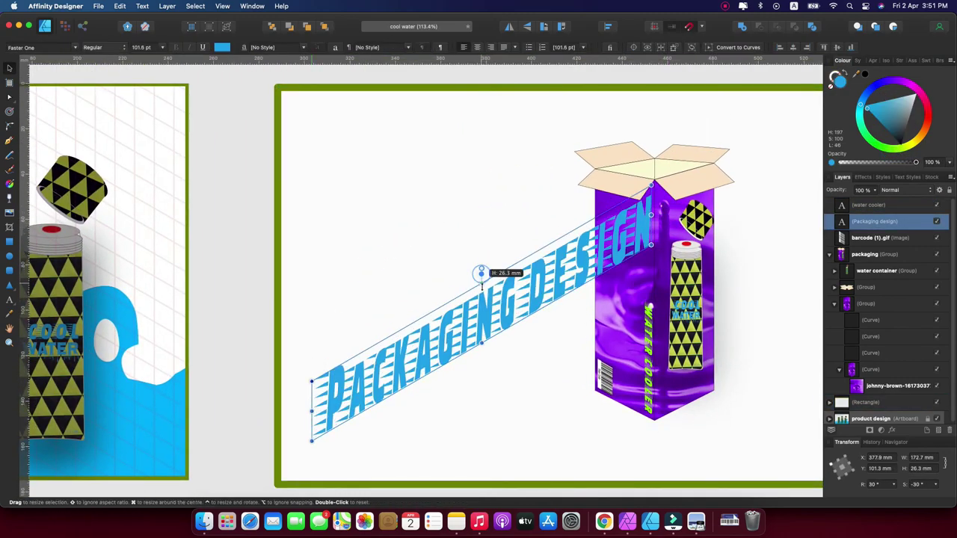
{"action": "scroll", "coordinate": [292, 280], "scroll_direction": "down", "scroll_amount": 5}
{"action": "left_click", "coordinate": [547, 291]}
{"action": "key", "text": "Escape"}
{"action": "scroll", "coordinate": [384, 179], "scroll_direction": "left", "scroll_amount": 4}
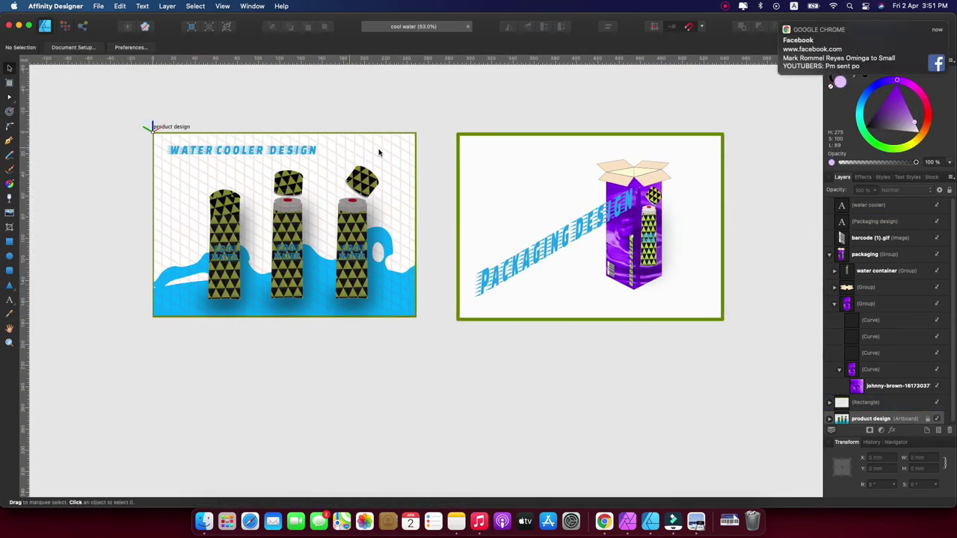
Step: Turn off Show grid for the product design artboard
{"action": "left_click", "coordinate": [834, 254]}
{"action": "left_click", "coordinate": [871, 287]}
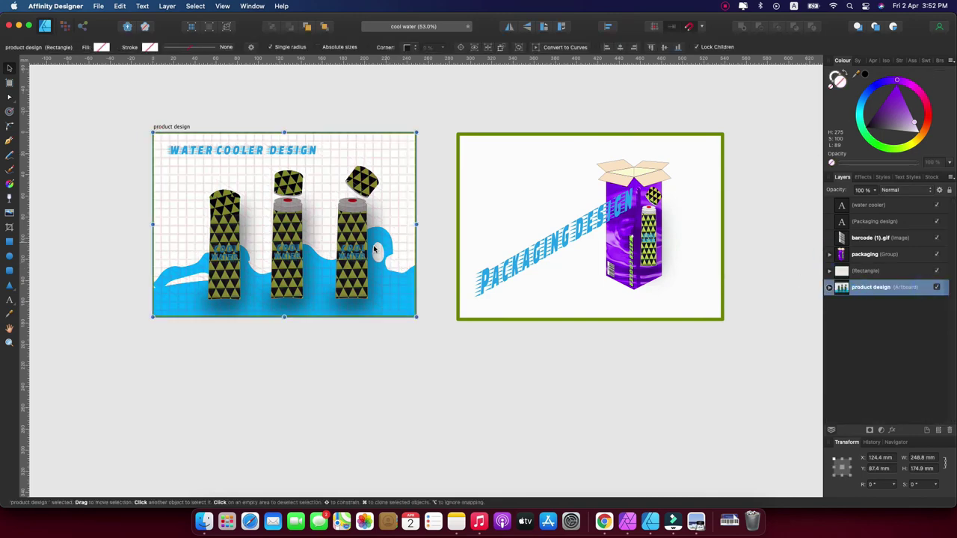
{"action": "left_click", "coordinate": [888, 231]}
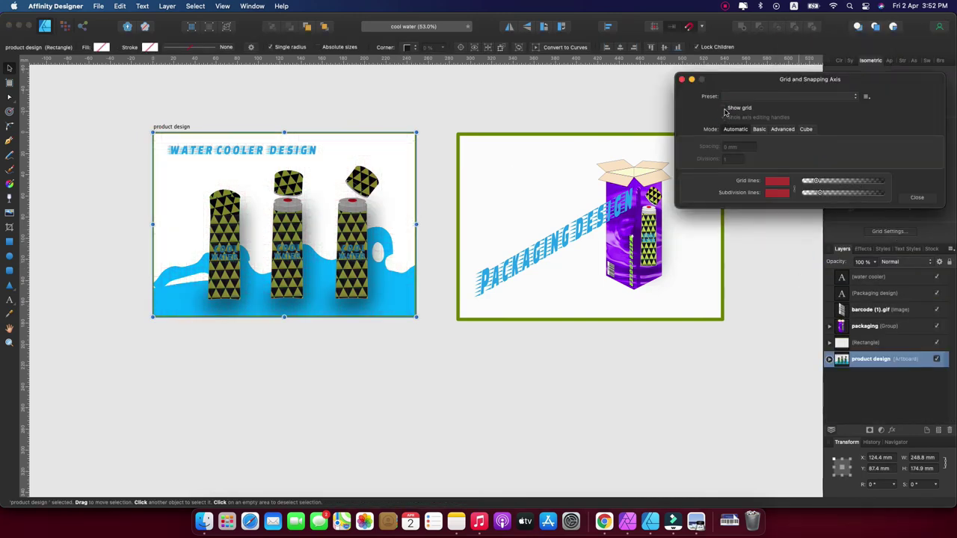
{"action": "key", "text": "Escape"}
{"action": "scroll", "coordinate": [583, 176], "scroll_direction": "up", "scroll_amount": 1}
{"action": "scroll", "coordinate": [619, 297], "scroll_direction": "right", "scroll_amount": 2}
{"action": "scroll", "coordinate": [619, 297], "scroll_direction": "up", "scroll_amount": 1}
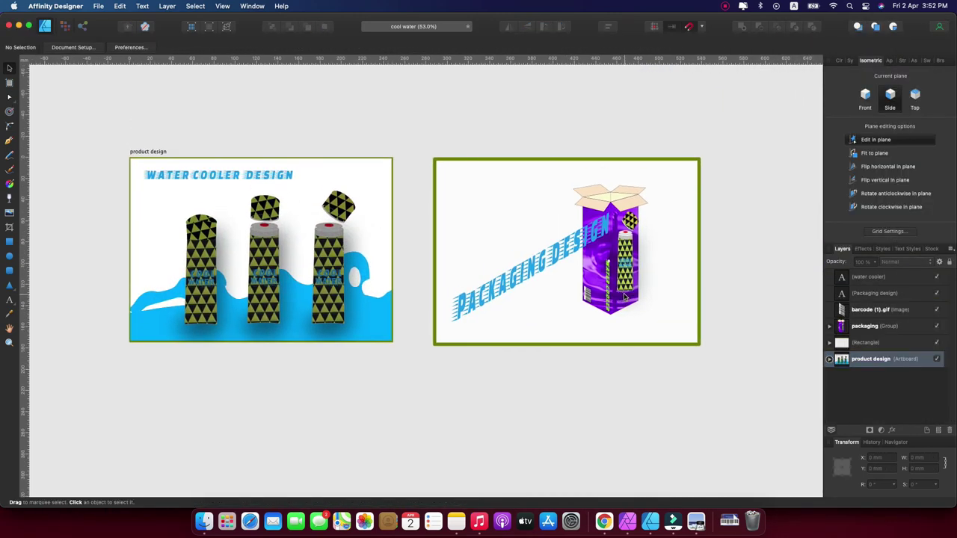
Step: Select the box body and inspect a curve inside it with the Node tool
{"action": "double_click", "coordinate": [624, 297]}
{"action": "scroll", "coordinate": [625, 297], "scroll_direction": "up", "scroll_amount": 5}
{"action": "key", "text": "a"}
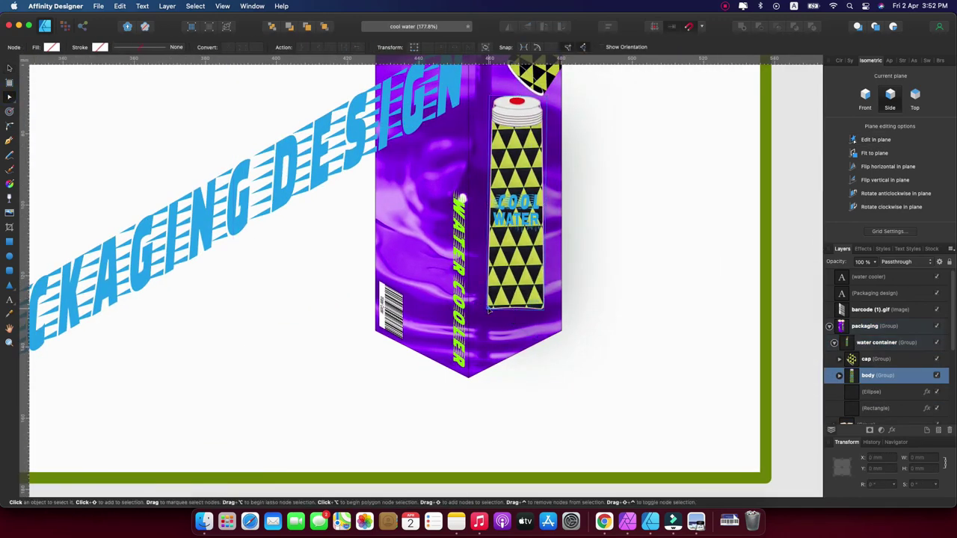
{"action": "left_click", "coordinate": [492, 333]}
{"action": "left_click", "coordinate": [594, 302]}
{"action": "scroll", "coordinate": [593, 301], "scroll_direction": "down", "scroll_amount": 3}
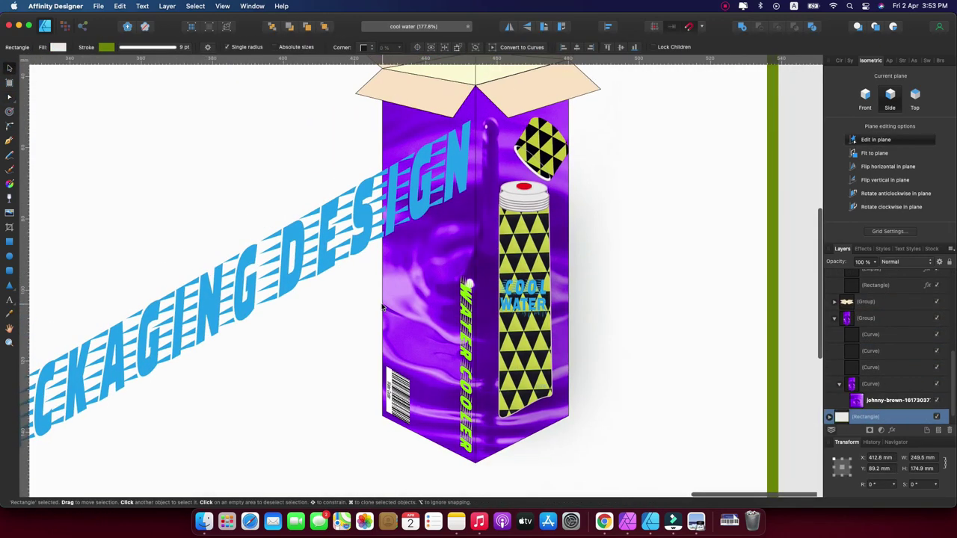
{"action": "scroll", "coordinate": [385, 261], "scroll_direction": "down", "scroll_amount": 3}
{"action": "scroll", "coordinate": [384, 321], "scroll_direction": "up", "scroll_amount": 1}
{"action": "scroll", "coordinate": [383, 322], "scroll_direction": "down", "scroll_amount": 2}
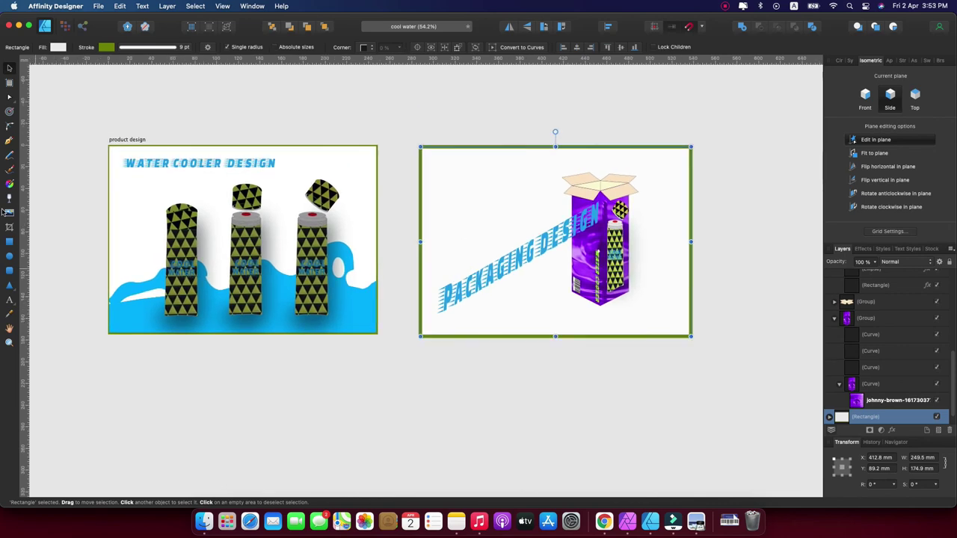
Step: Place the water container in the box's open top, nested in the flaps group
{"action": "left_click", "coordinate": [187, 241]}
{"action": "left_click_drag", "start_coordinate": [607, 212], "coordinate": [608, 213]}
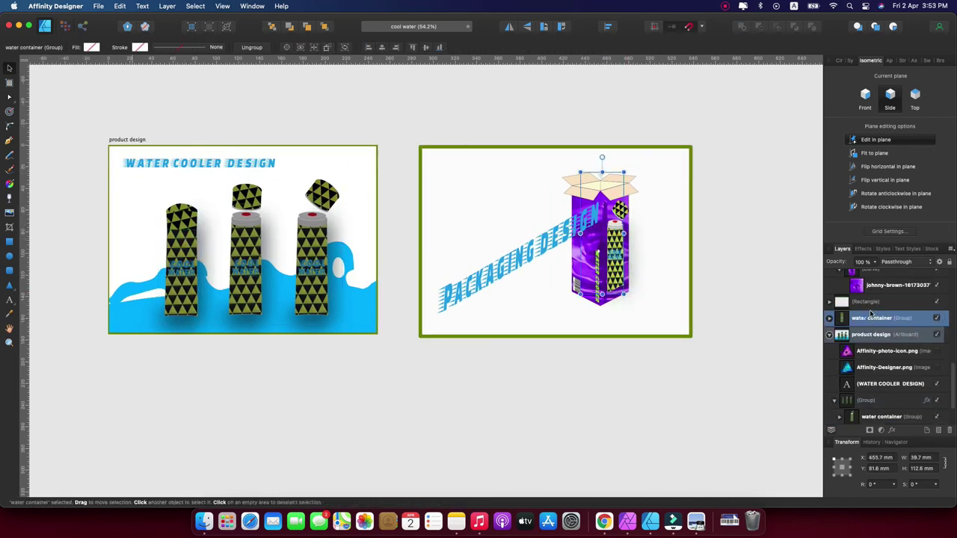
{"action": "left_click_drag", "start_coordinate": [873, 302], "coordinate": [898, 341]}
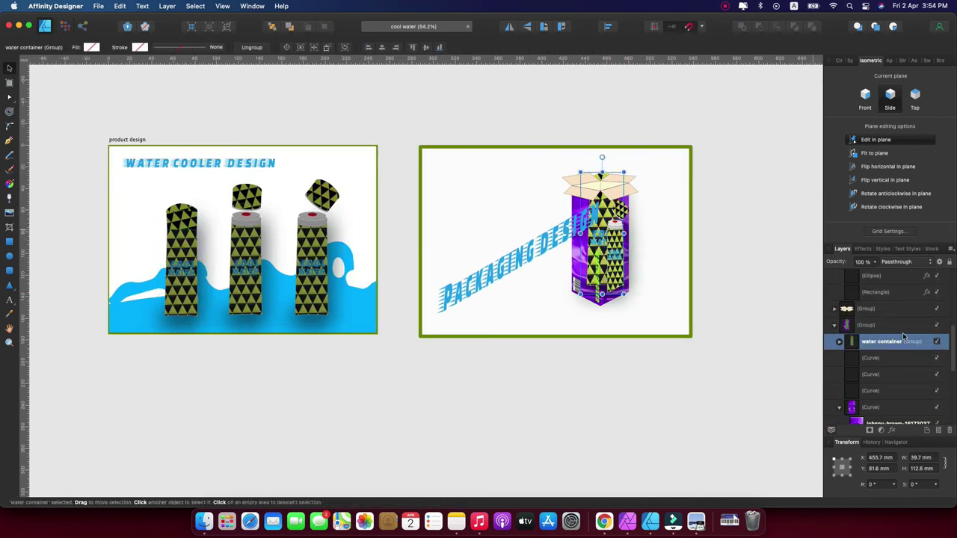
{"action": "left_click_drag", "start_coordinate": [605, 212], "coordinate": [599, 217]}
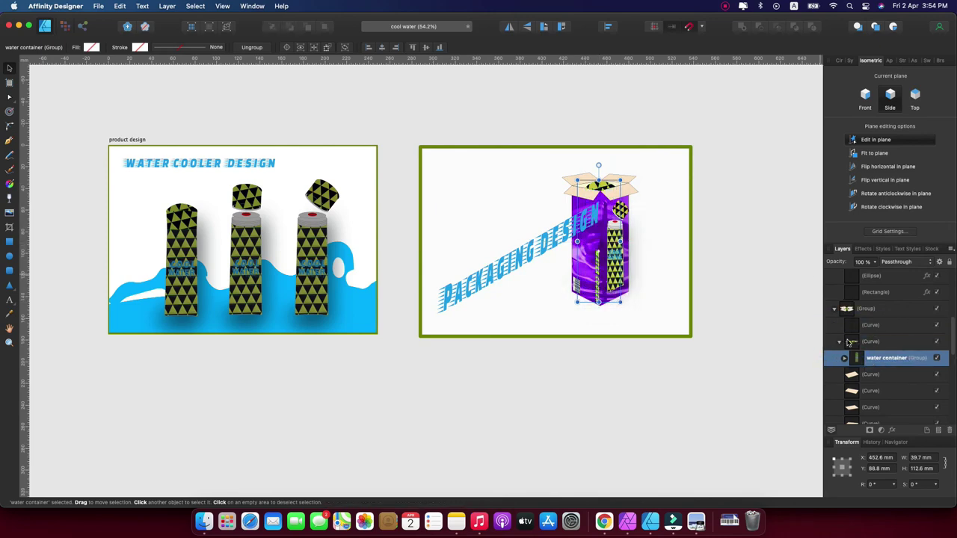
{"action": "left_click", "coordinate": [784, 267]}
{"action": "scroll", "coordinate": [784, 267], "scroll_direction": "up", "scroll_amount": 5}
Step: Drag out a WATER COOLER artistic text heading across the artboard top
{"action": "left_click", "coordinate": [9, 303]}
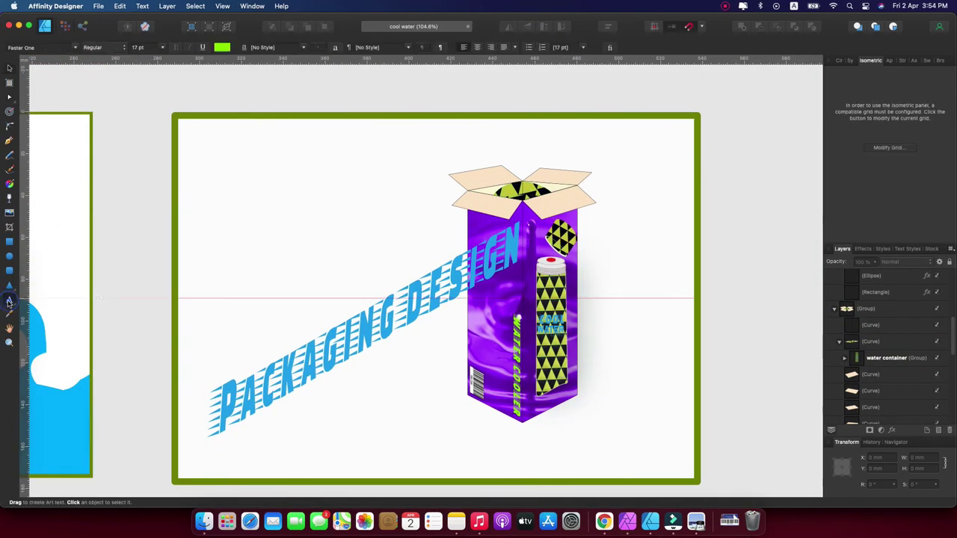
{"action": "left_click_drag", "start_coordinate": [204, 157], "coordinate": [266, 199]}
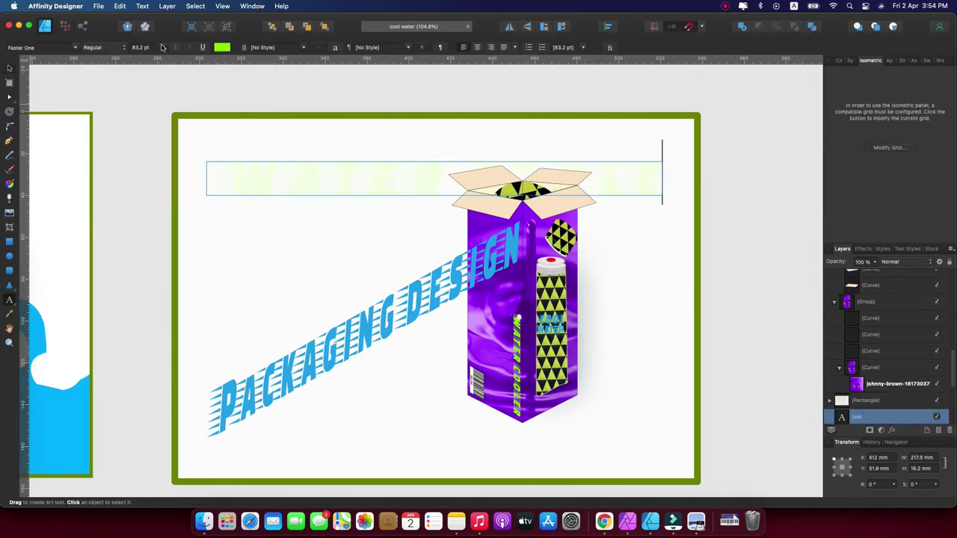
{"action": "key", "text": "Escape"}
{"action": "left_click", "coordinate": [423, 152]}
{"action": "scroll", "coordinate": [878, 314], "scroll_direction": "up", "scroll_amount": 5}
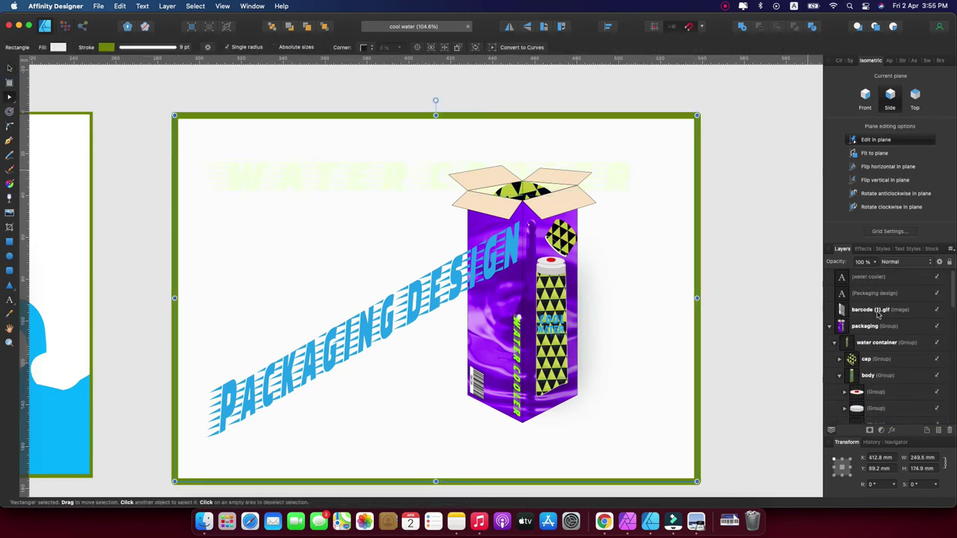
{"action": "scroll", "coordinate": [889, 314], "scroll_direction": "down", "scroll_amount": 5}
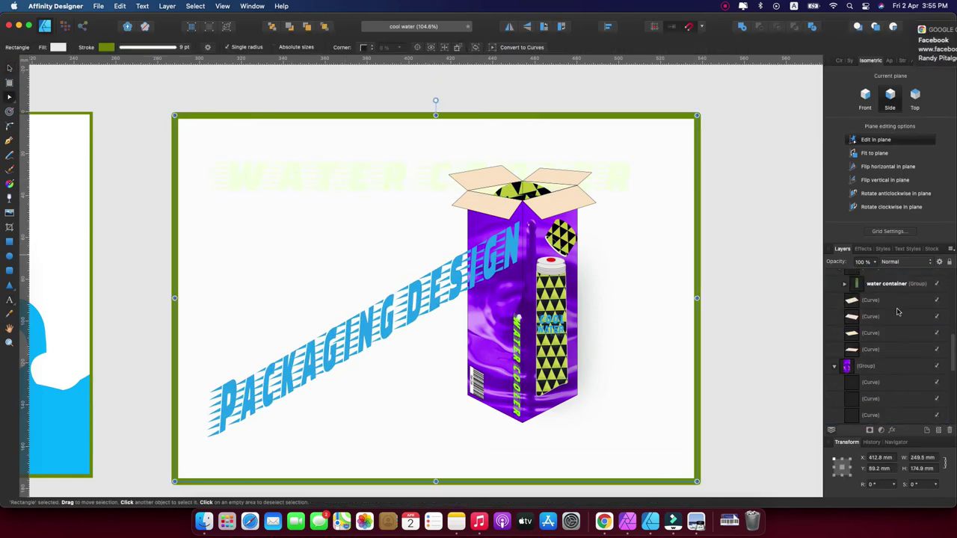
{"action": "scroll", "coordinate": [898, 312], "scroll_direction": "up", "scroll_amount": 5}
Step: Select the WATER COOLER heading and colour it light blue
{"action": "left_click", "coordinate": [874, 276]}
{"action": "left_click", "coordinate": [839, 60]}
{"action": "left_click", "coordinate": [927, 129]}
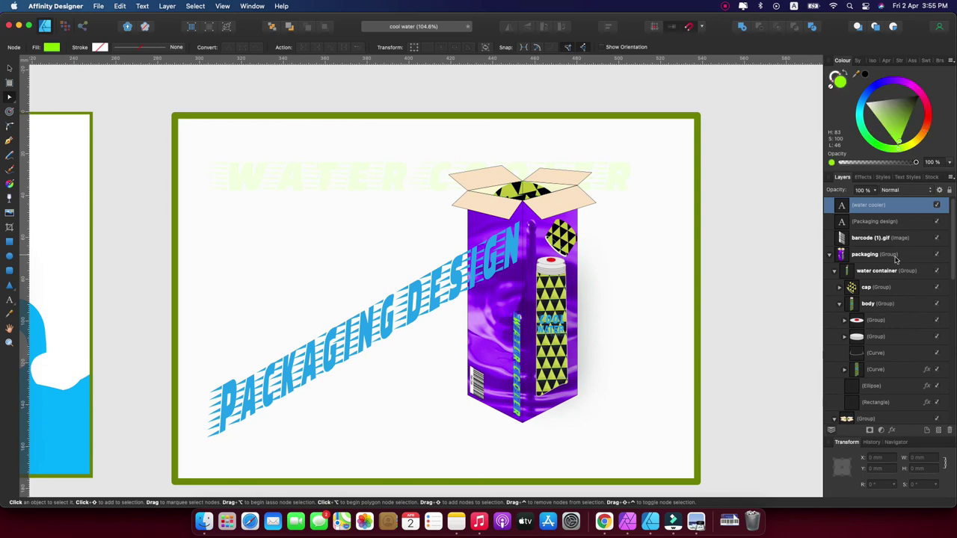
{"action": "scroll", "coordinate": [896, 259], "scroll_direction": "down", "scroll_amount": 5}
{"action": "left_click", "coordinate": [341, 180]}
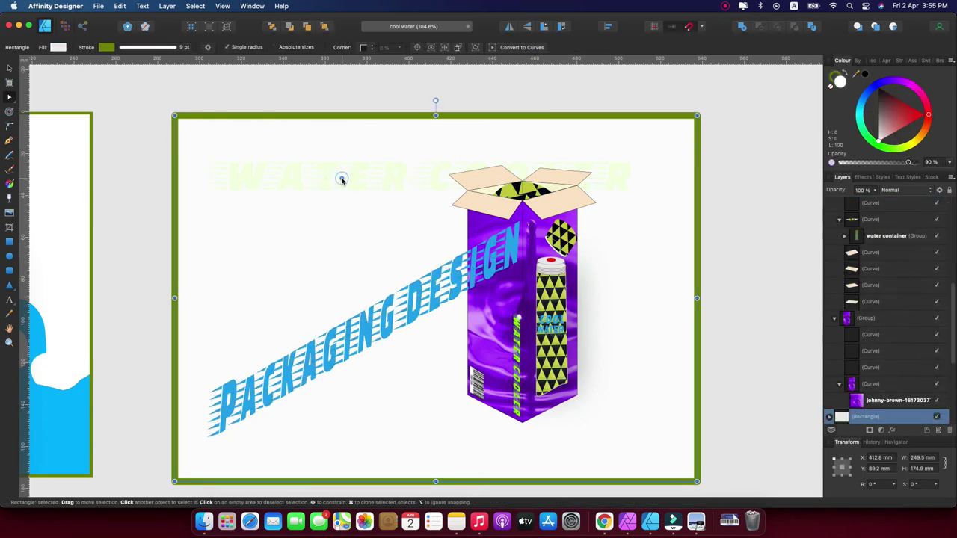
{"action": "left_click", "coordinate": [367, 179]}
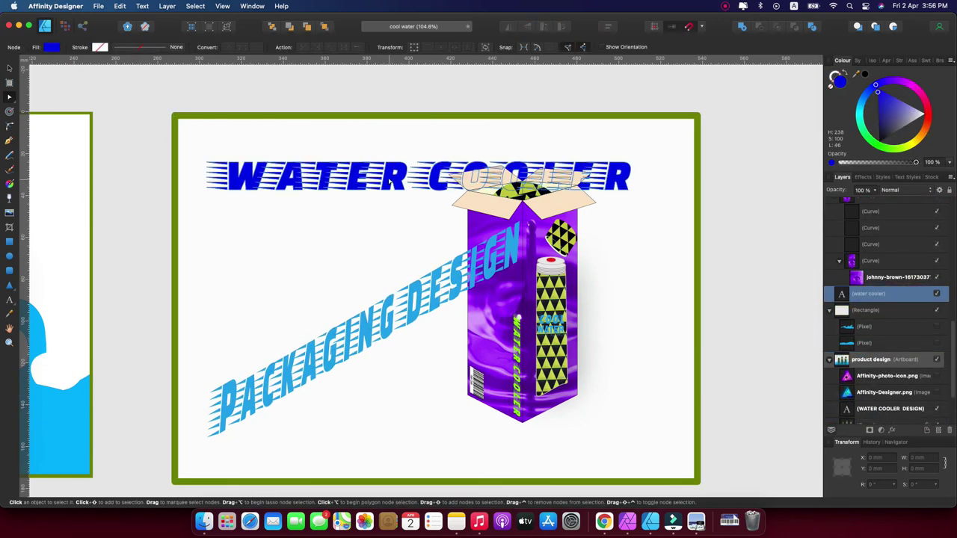
{"action": "key", "text": "v"}
Step: Set the heading in Bungee Shade and enlarge it to 90 pt
{"action": "left_click", "coordinate": [37, 47]}
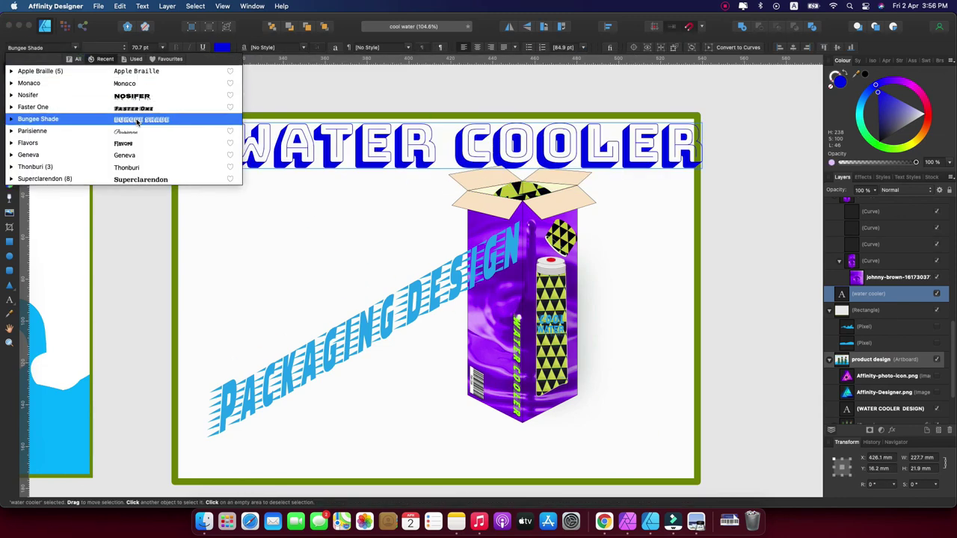
{"action": "left_click", "coordinate": [171, 120]}
{"action": "left_click_drag", "start_coordinate": [358, 157], "coordinate": [366, 190]}
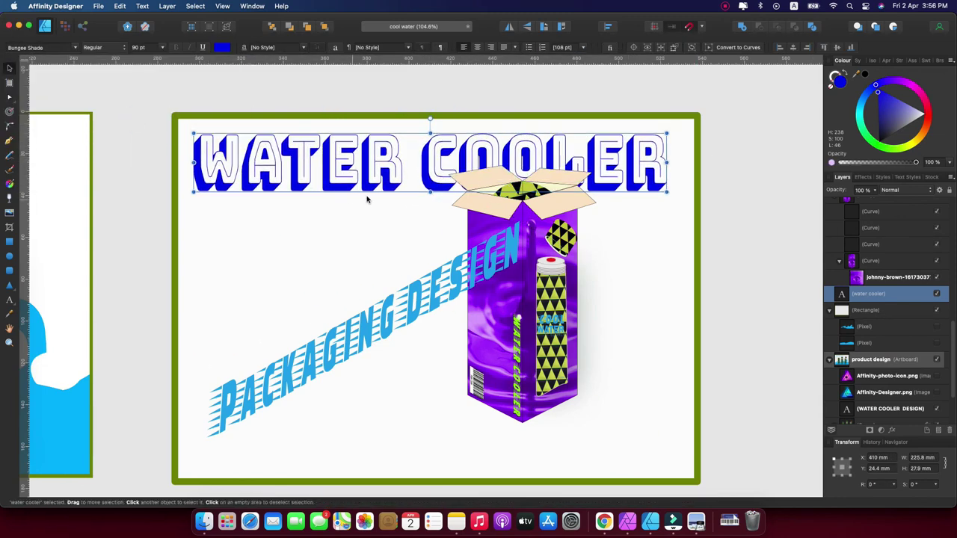
{"action": "scroll", "coordinate": [758, 117], "scroll_direction": "up", "scroll_amount": 2}
Step: Drag the background fill to pale lavender on the Colour wheel, then deselect
{"action": "scroll", "coordinate": [603, 105], "scroll_direction": "down", "scroll_amount": 3}
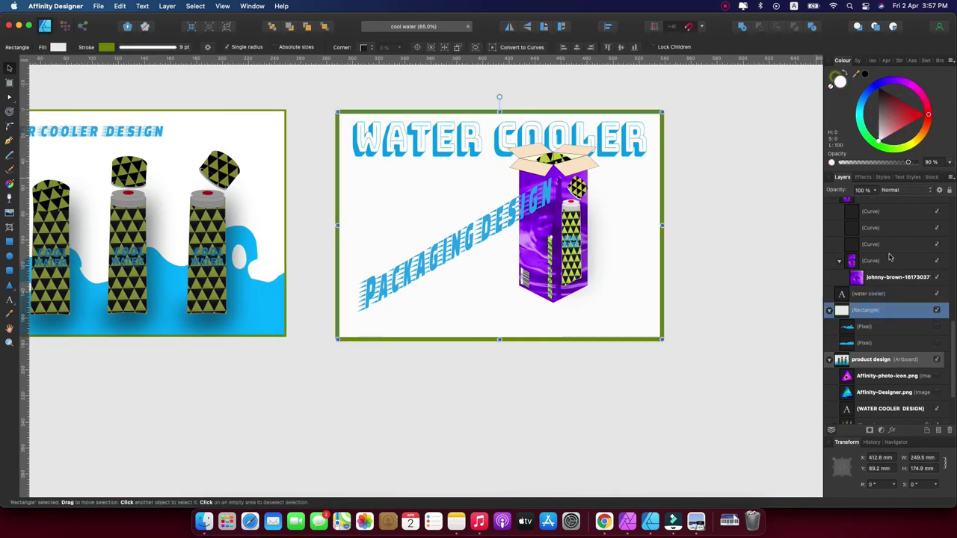
{"action": "mouse_move", "coordinate": [886, 134]}
{"action": "left_mouse_down"}
{"action": "mouse_move", "coordinate": [906, 107]}
{"action": "mouse_move", "coordinate": [886, 131]}
{"action": "left_mouse_up"}
{"action": "left_click", "coordinate": [794, 174]}
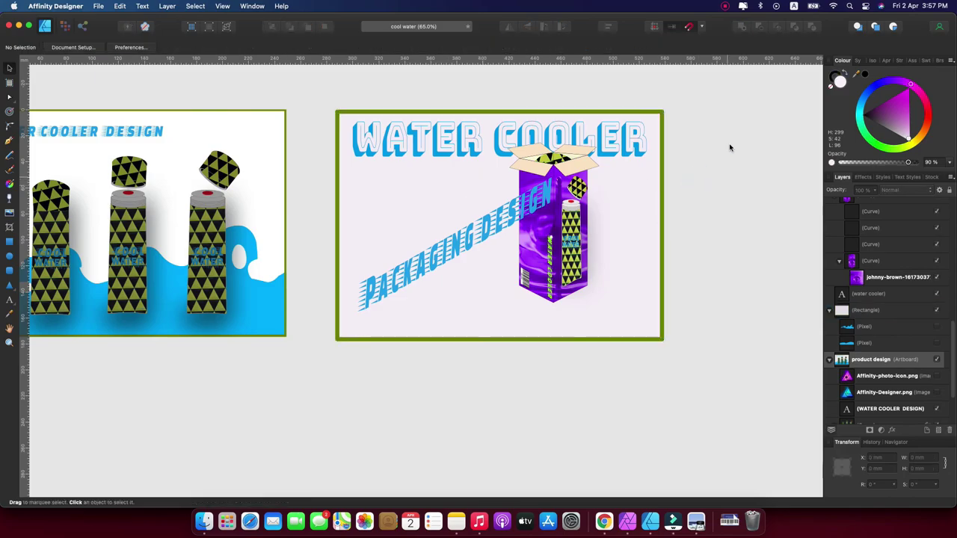